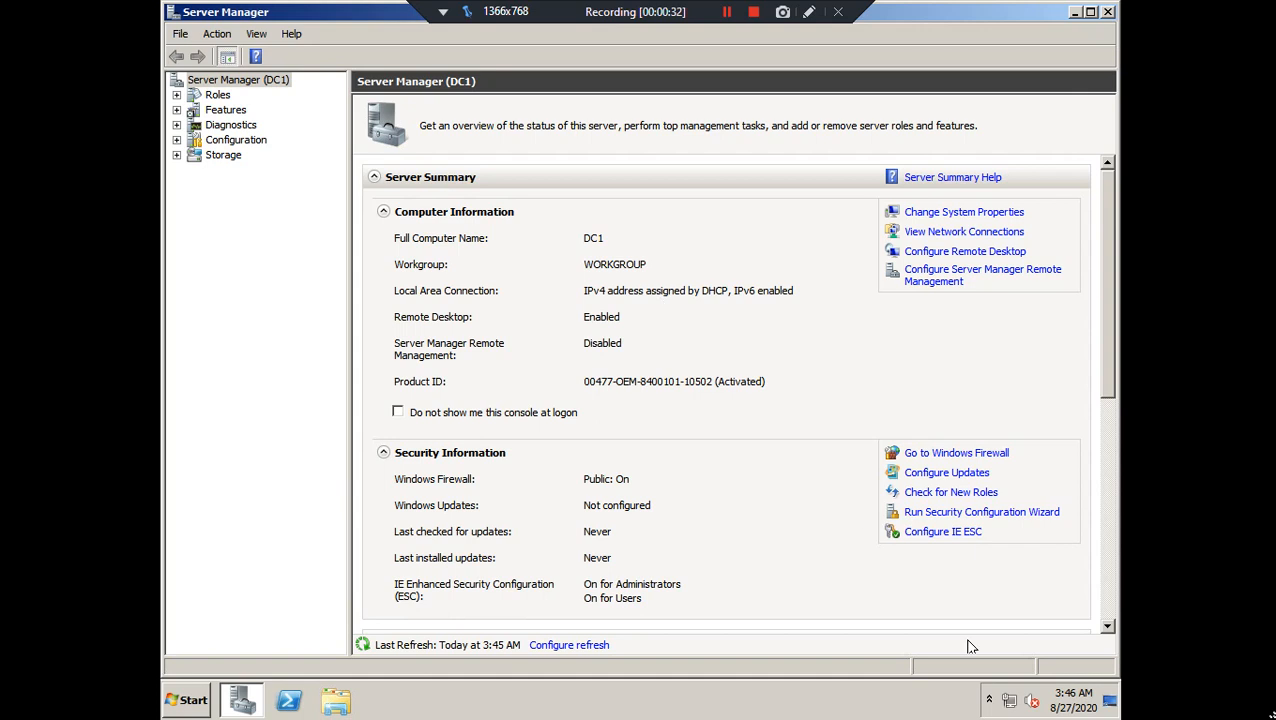
Open the IPv4 properties of Local Area Connection from the Network and Sharing Center
right_click(1009, 701)
click(1020, 688)
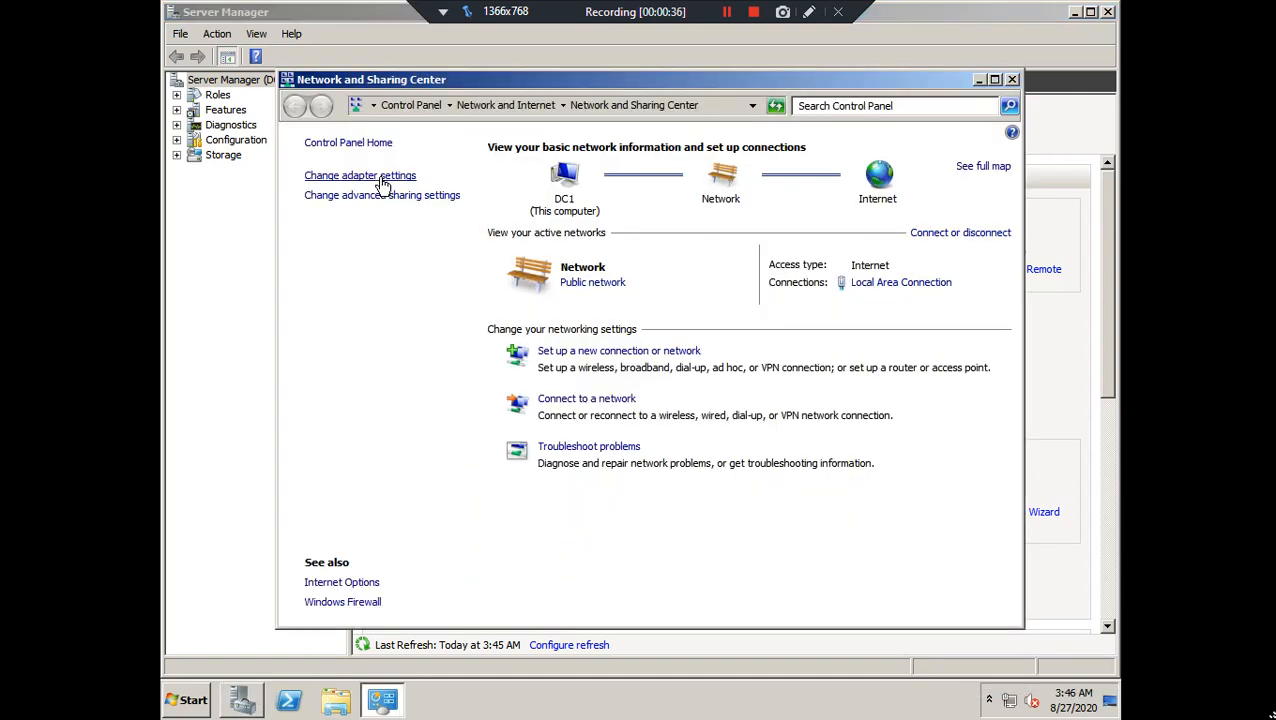
click(379, 177)
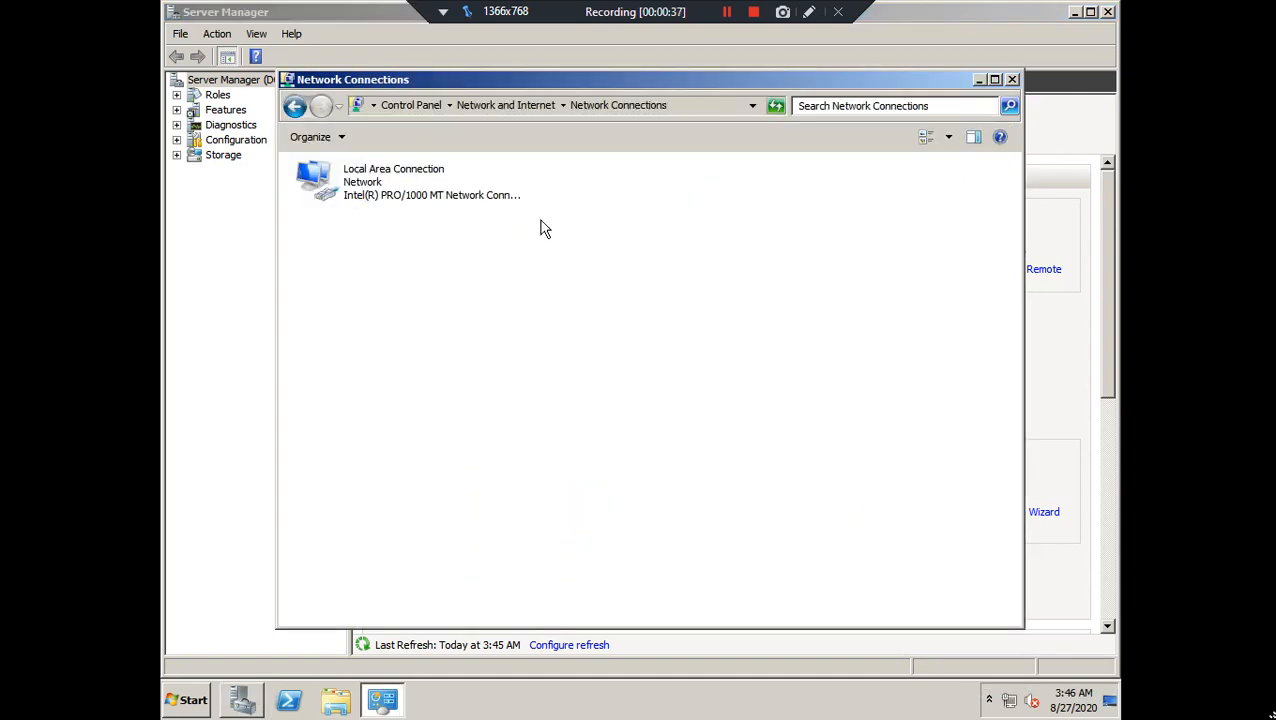
right_click(354, 192)
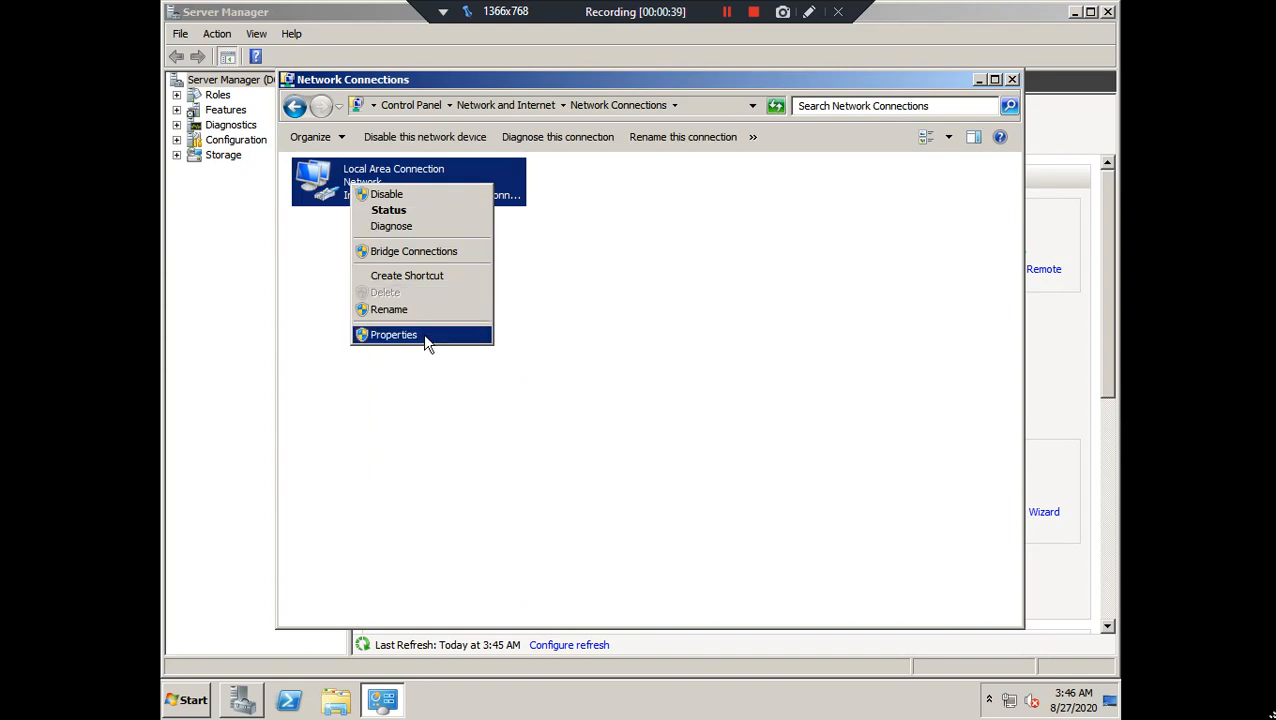
click(424, 336)
click(500, 362)
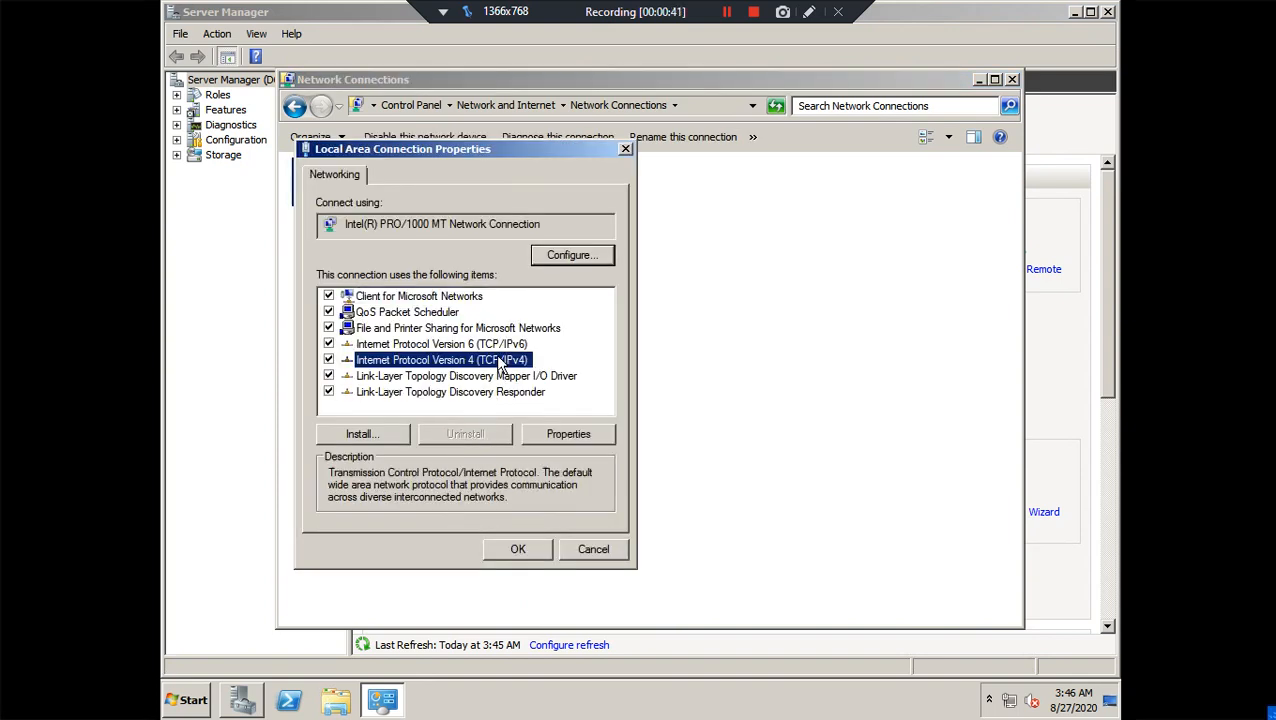
double_click(500, 362)
Set static IP 172.16.1.181, mask 255.255.0.0, gateway 172.16.1.1 and preferred DNS 172.16.1.181
click(445, 343)
click(526, 366)
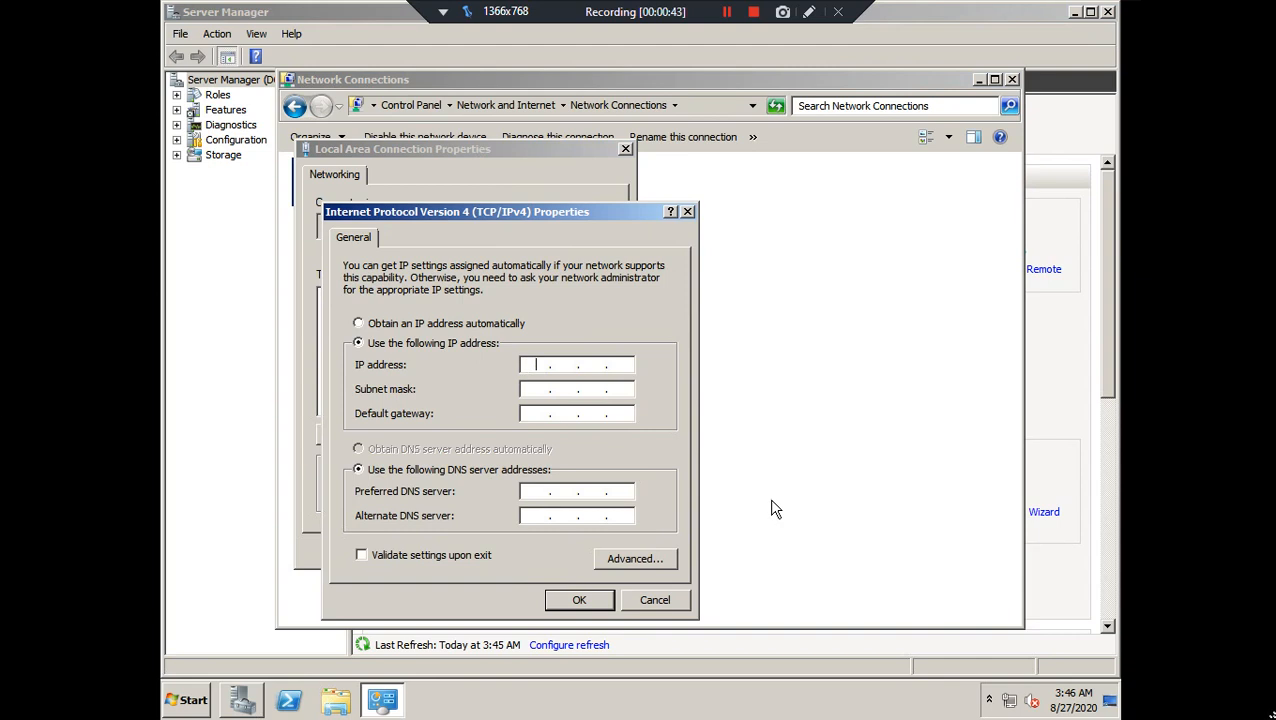
text(172.)
text(16.1.181)
key(Tab)
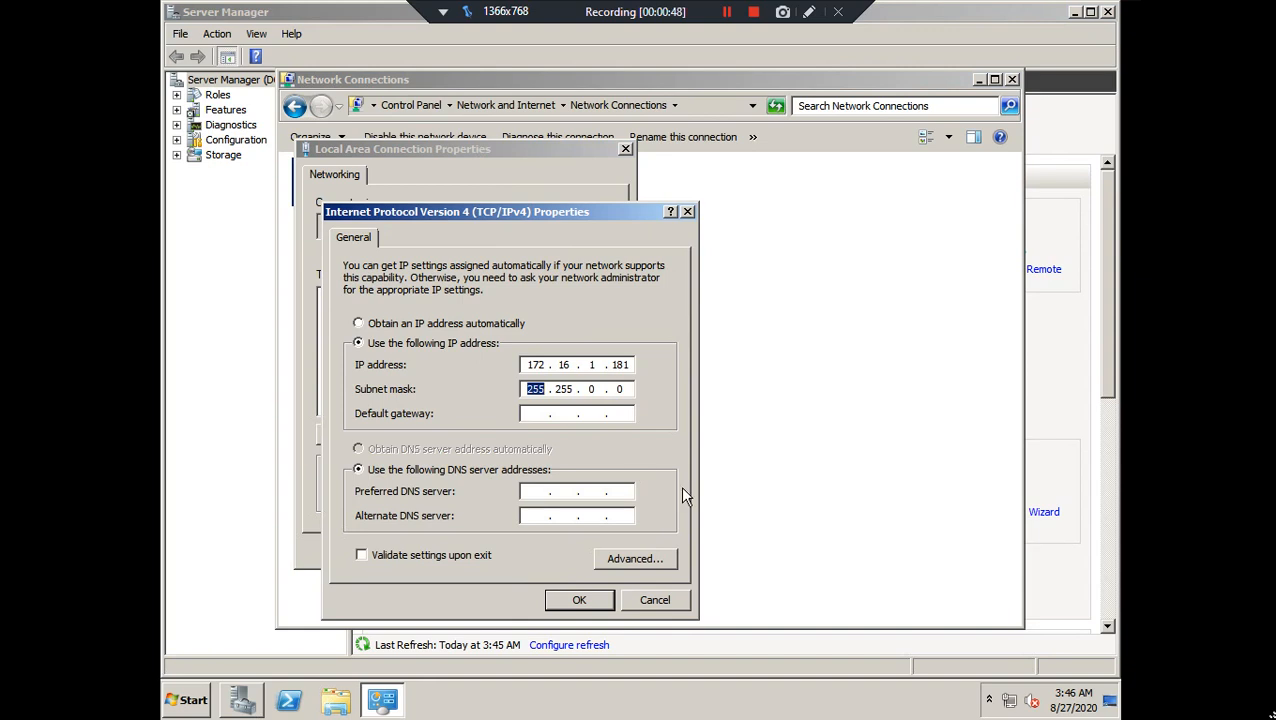
click(538, 416)
text(172.16.1.1)
key(Tab)
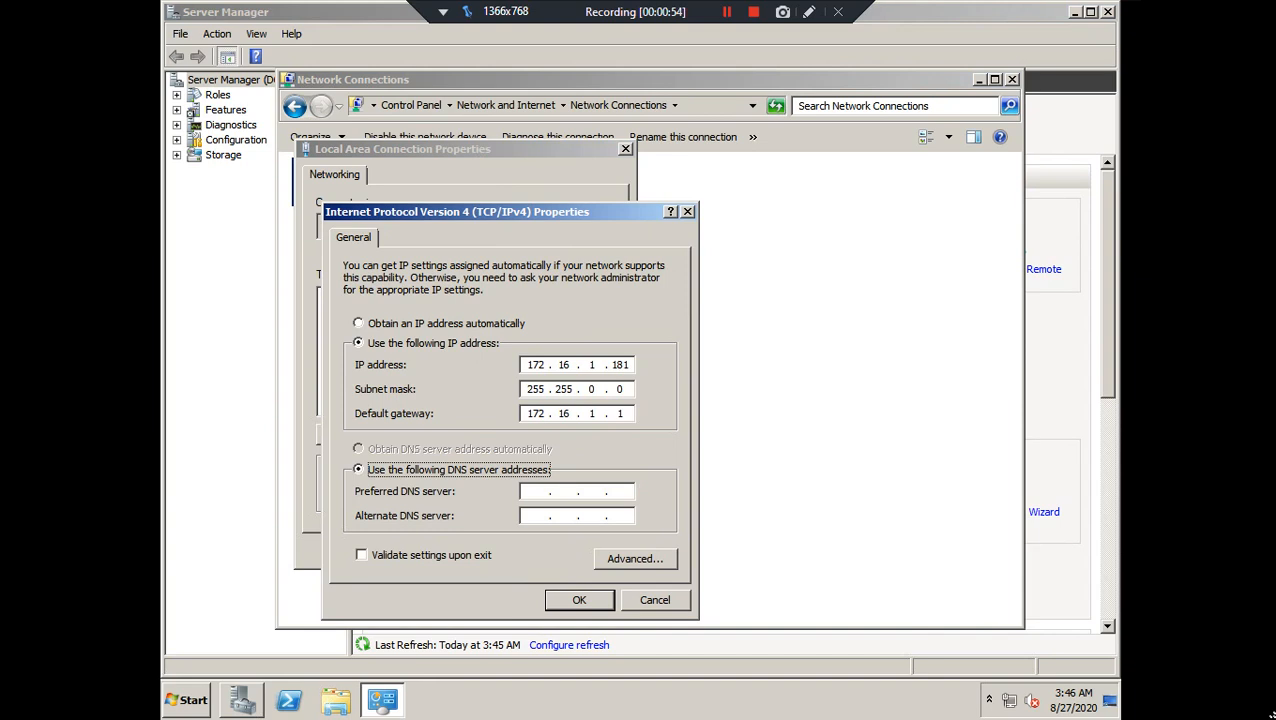
key(Tab)
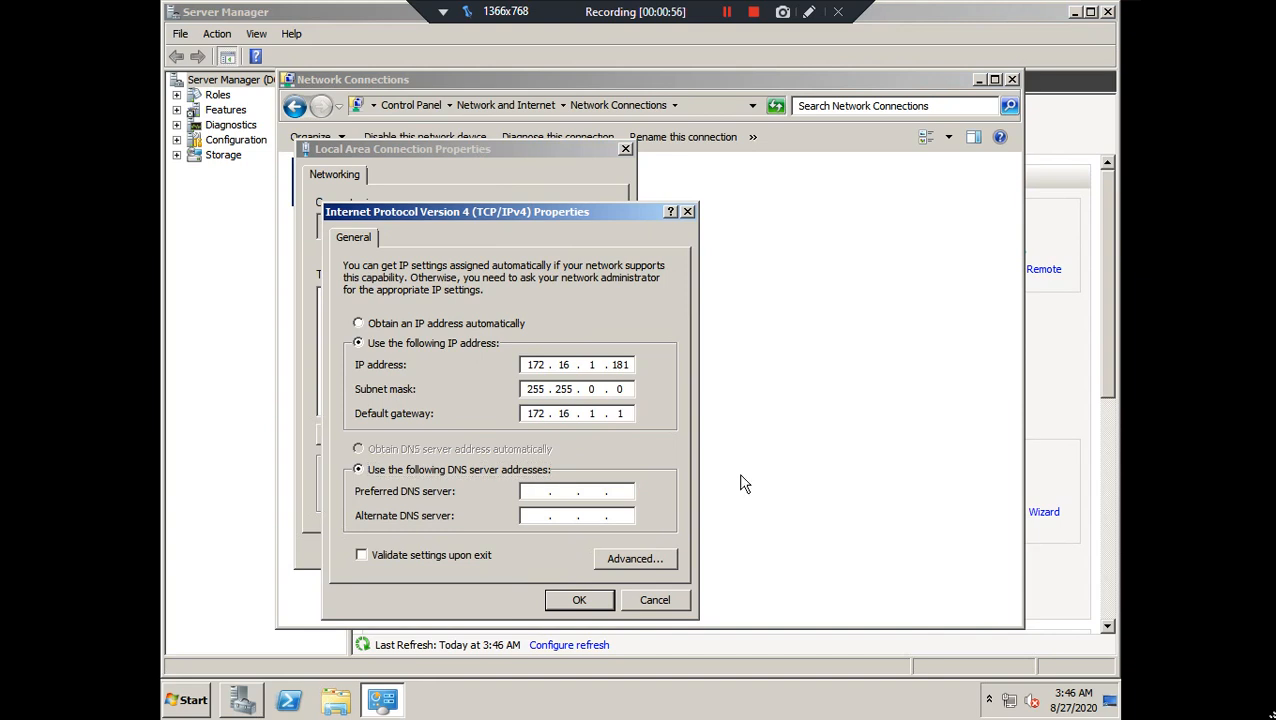
text(172.16.1.181)
click(603, 598)
Apply the settings, confirm IPv4 address 172.16.1.181 in the connection details, then close the network windows
click(518, 549)
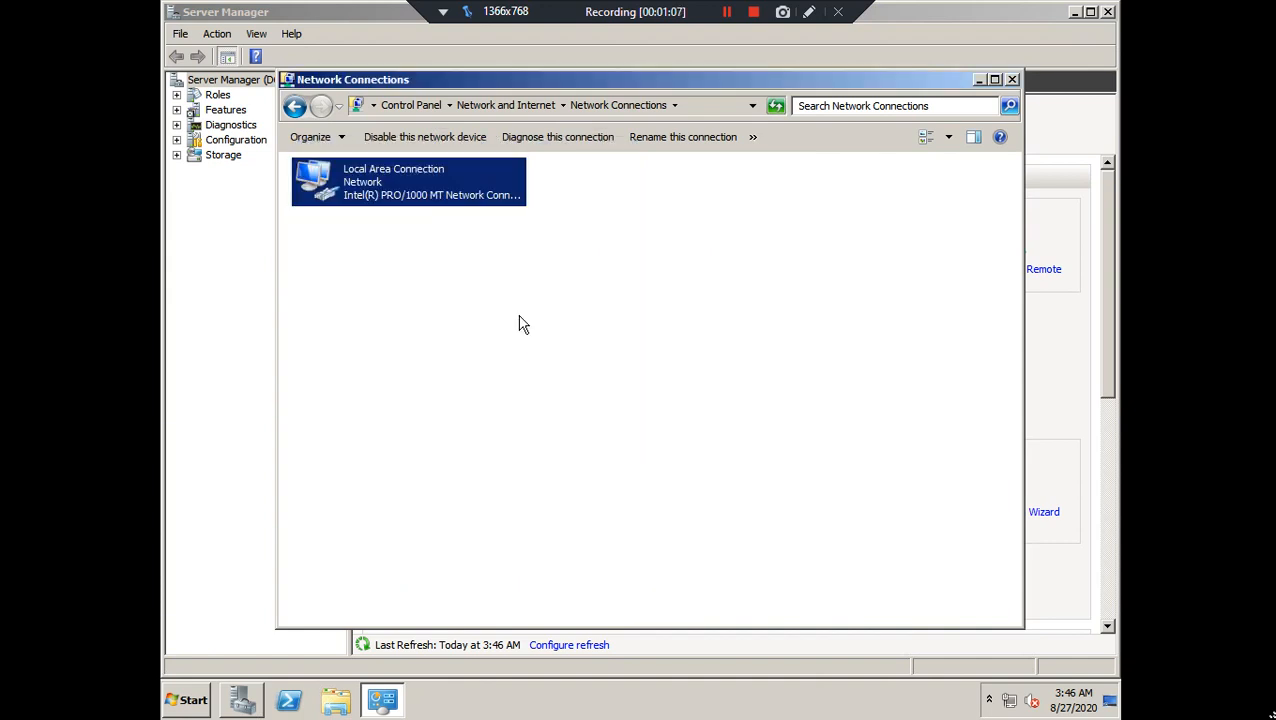
right_click(334, 186)
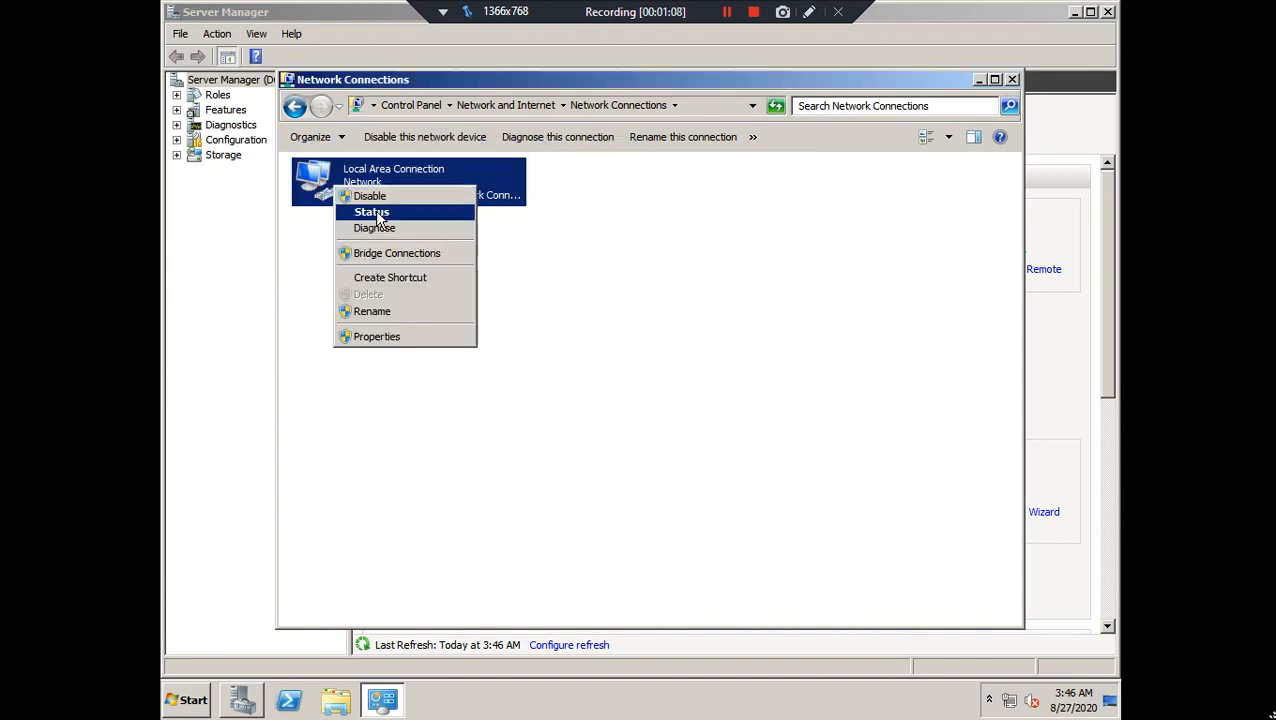
click(375, 212)
click(567, 335)
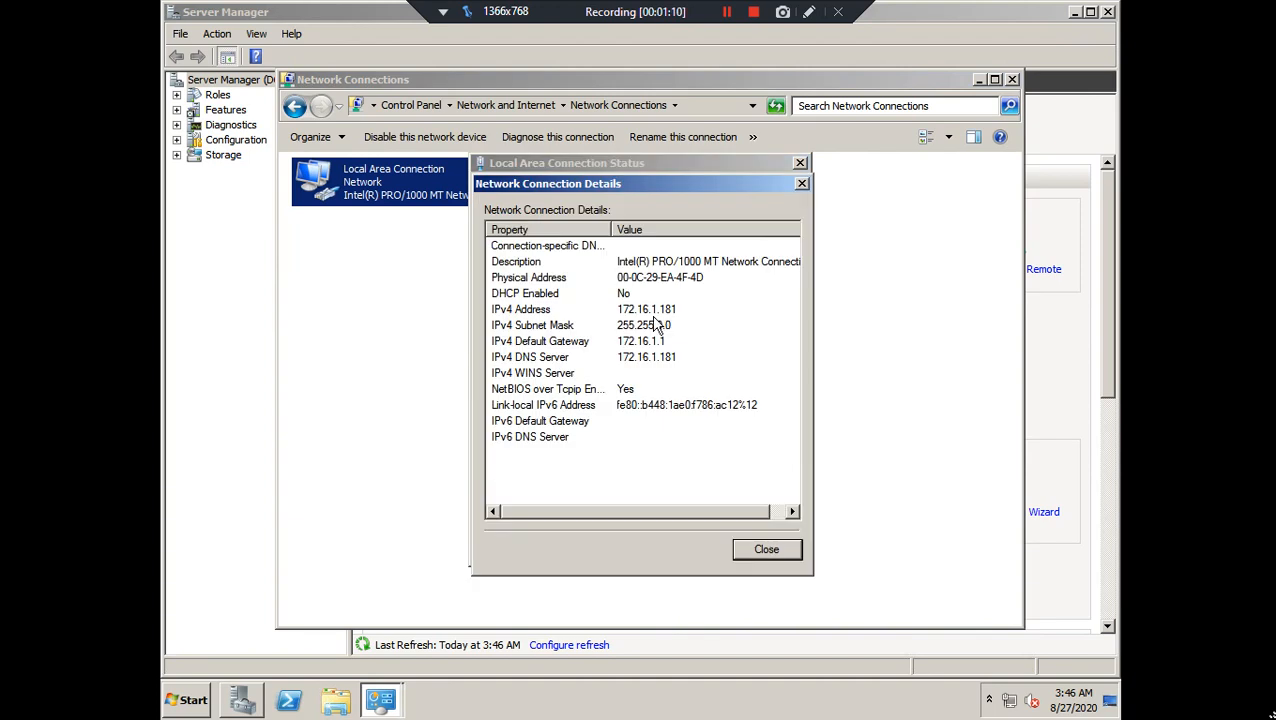
click(662, 316)
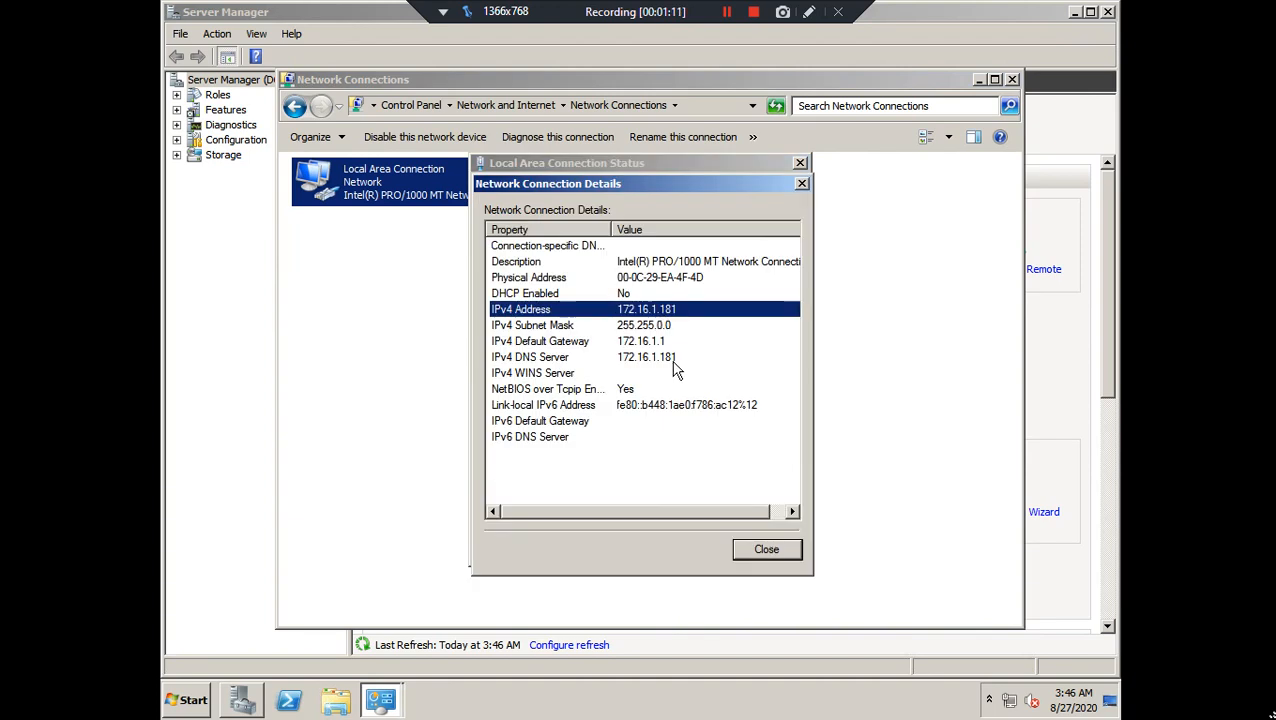
click(790, 548)
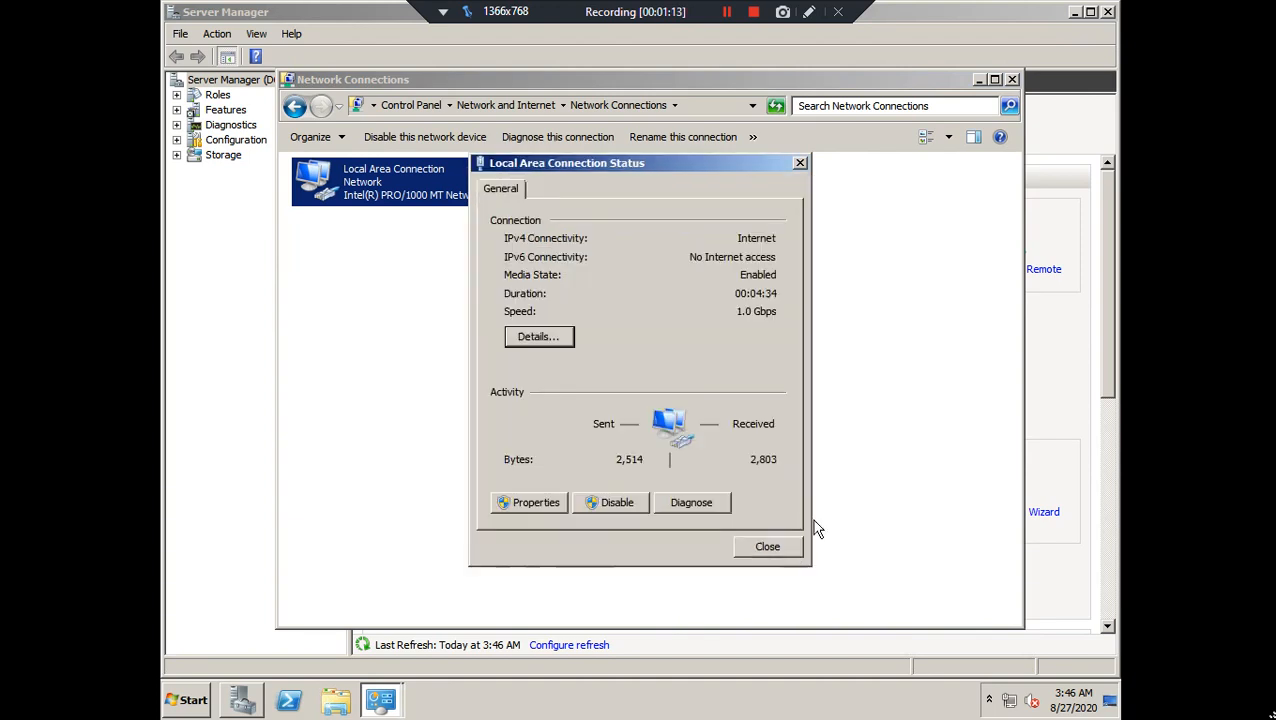
click(800, 162)
click(1011, 79)
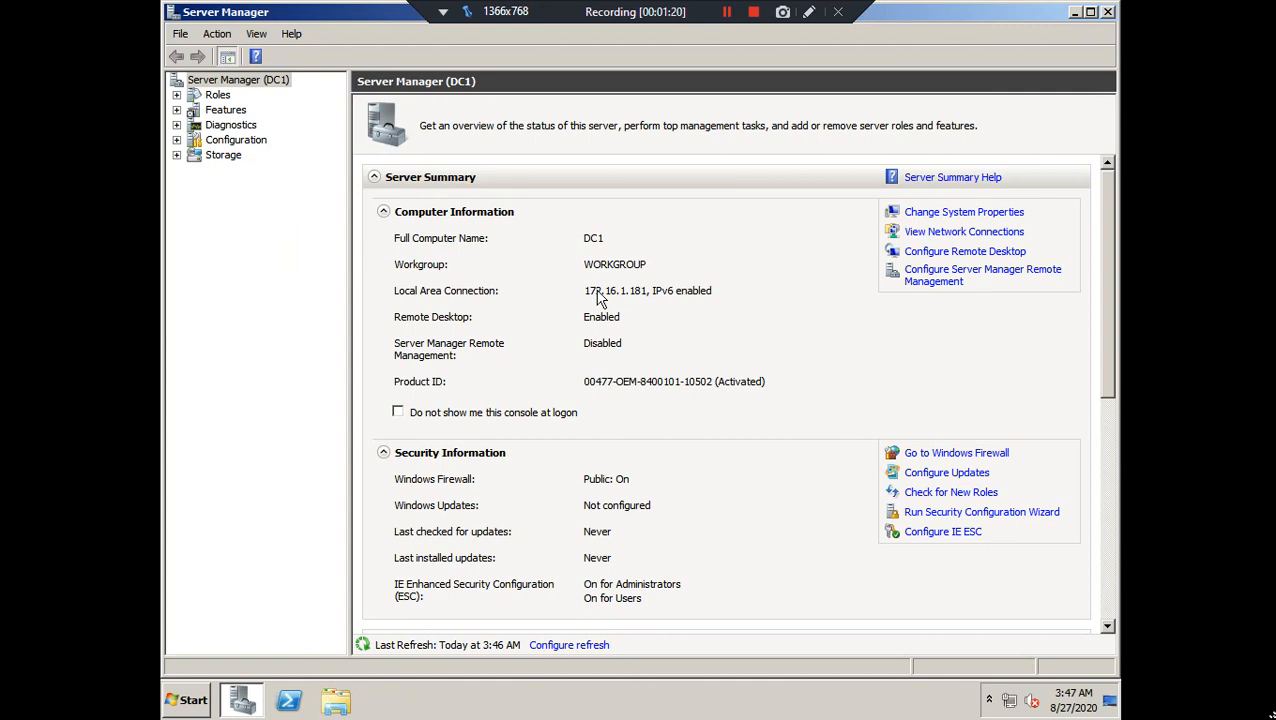
Start the Add Roles Wizard from the Roles page and reach role selection
click(218, 95)
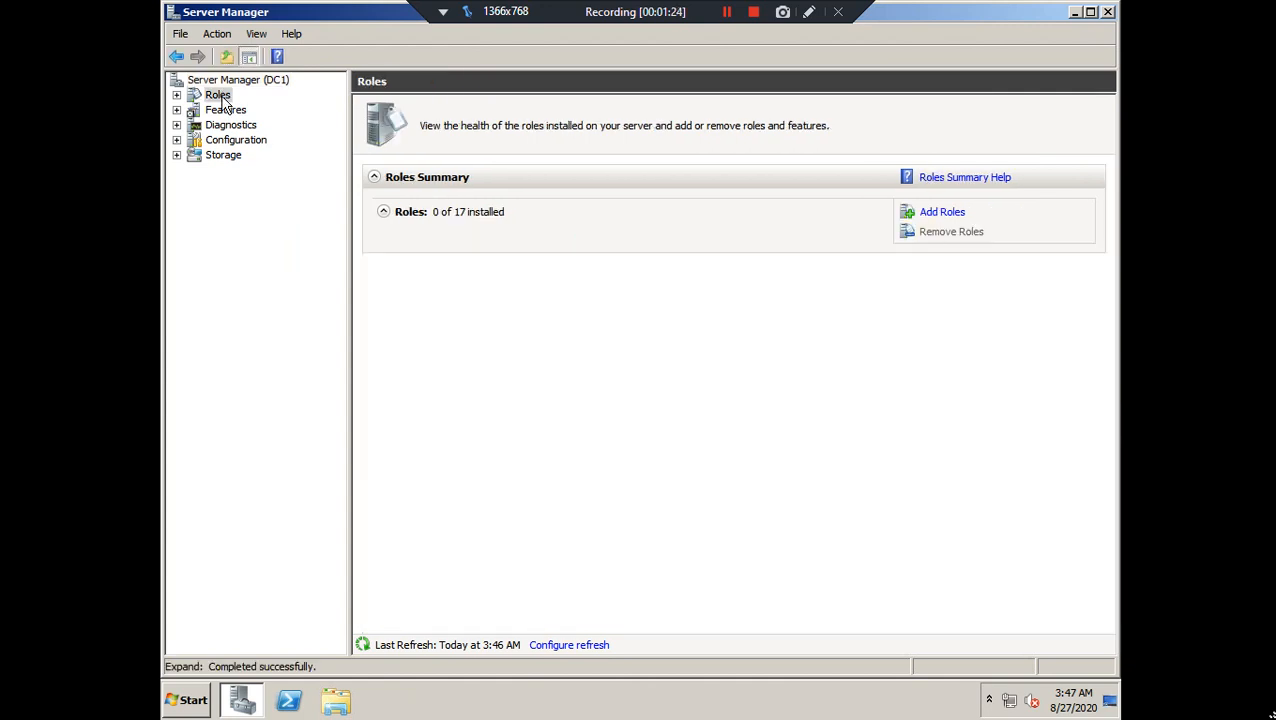
click(935, 214)
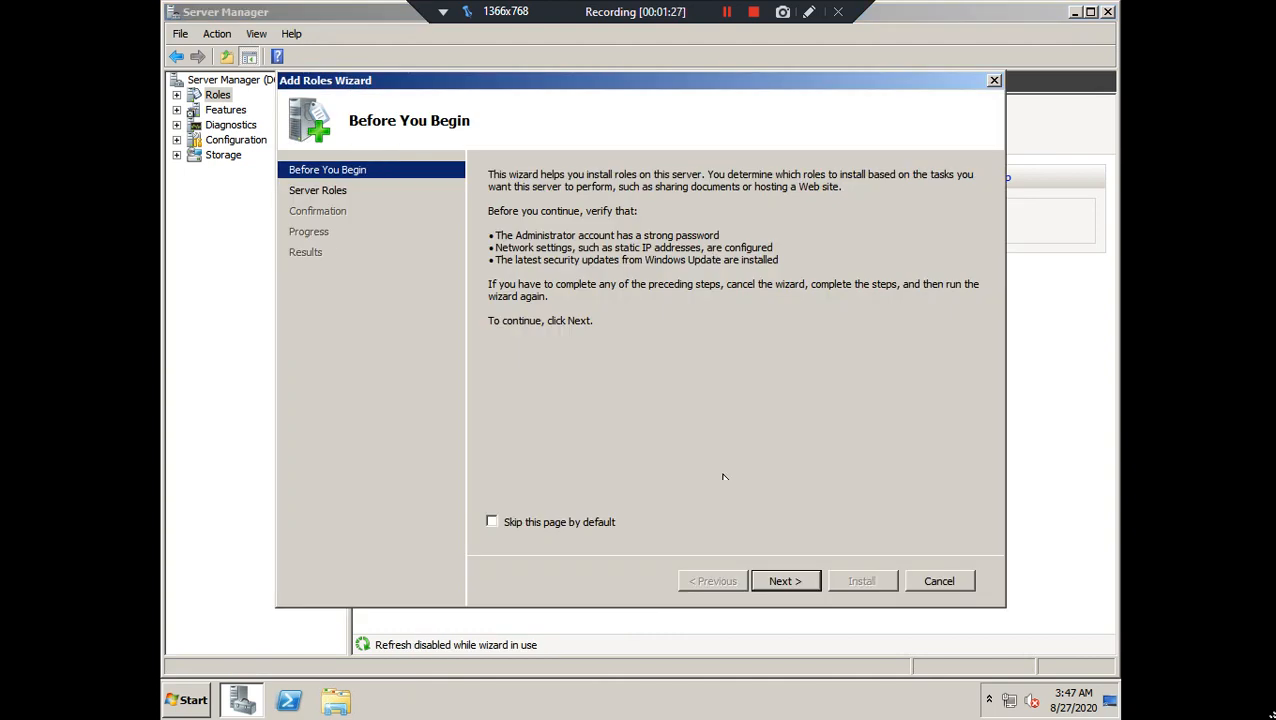
click(795, 581)
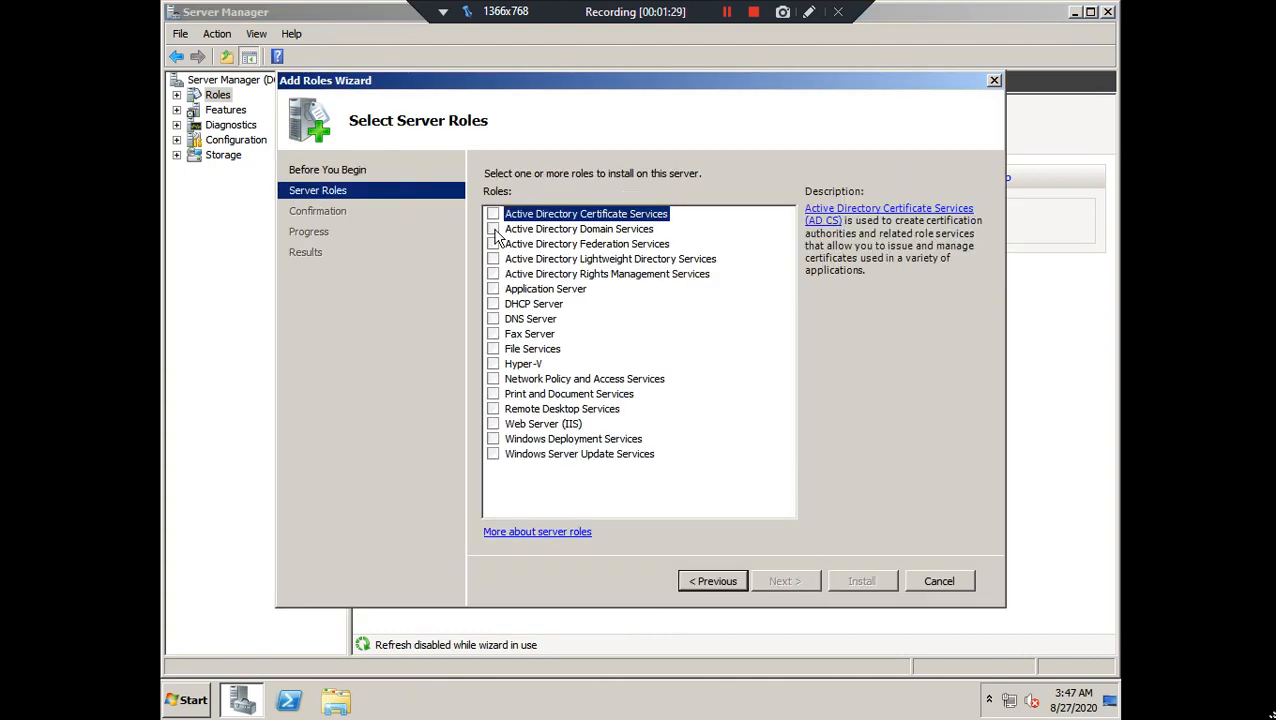
Select Active Directory Domain Services, leaving DNS Server unchecked, and advance to confirmation
click(494, 230)
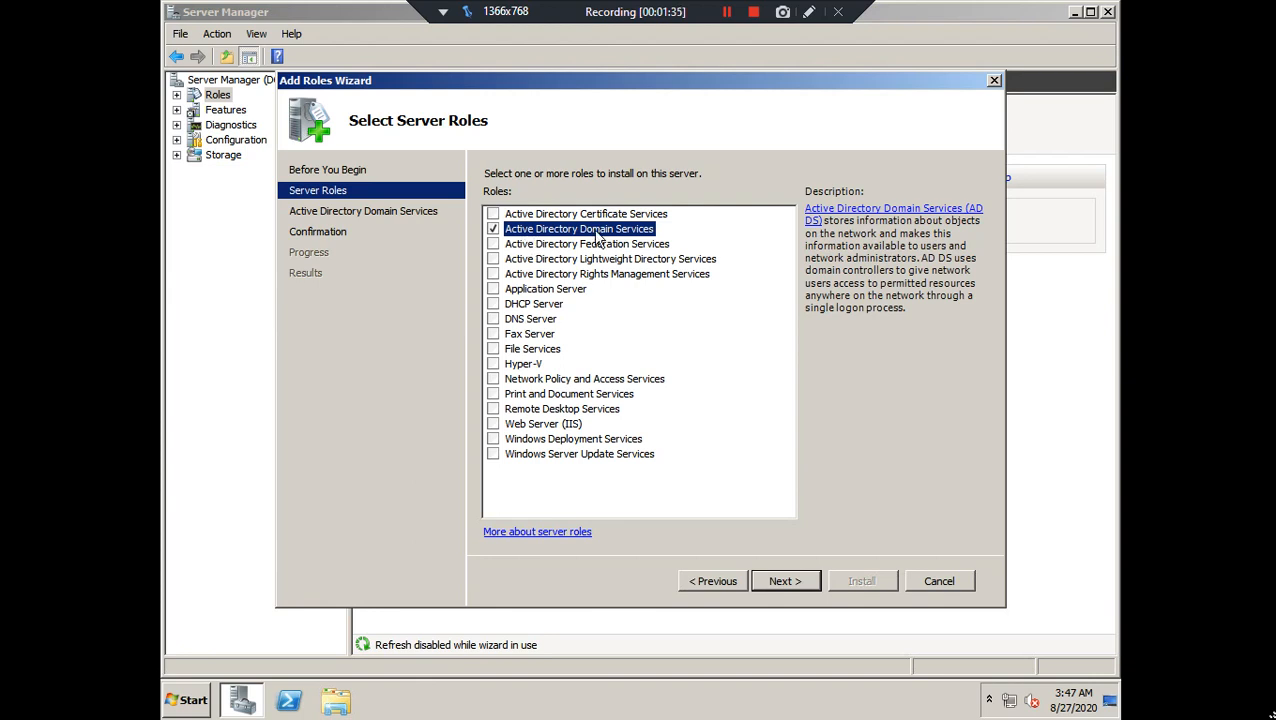
click(493, 321)
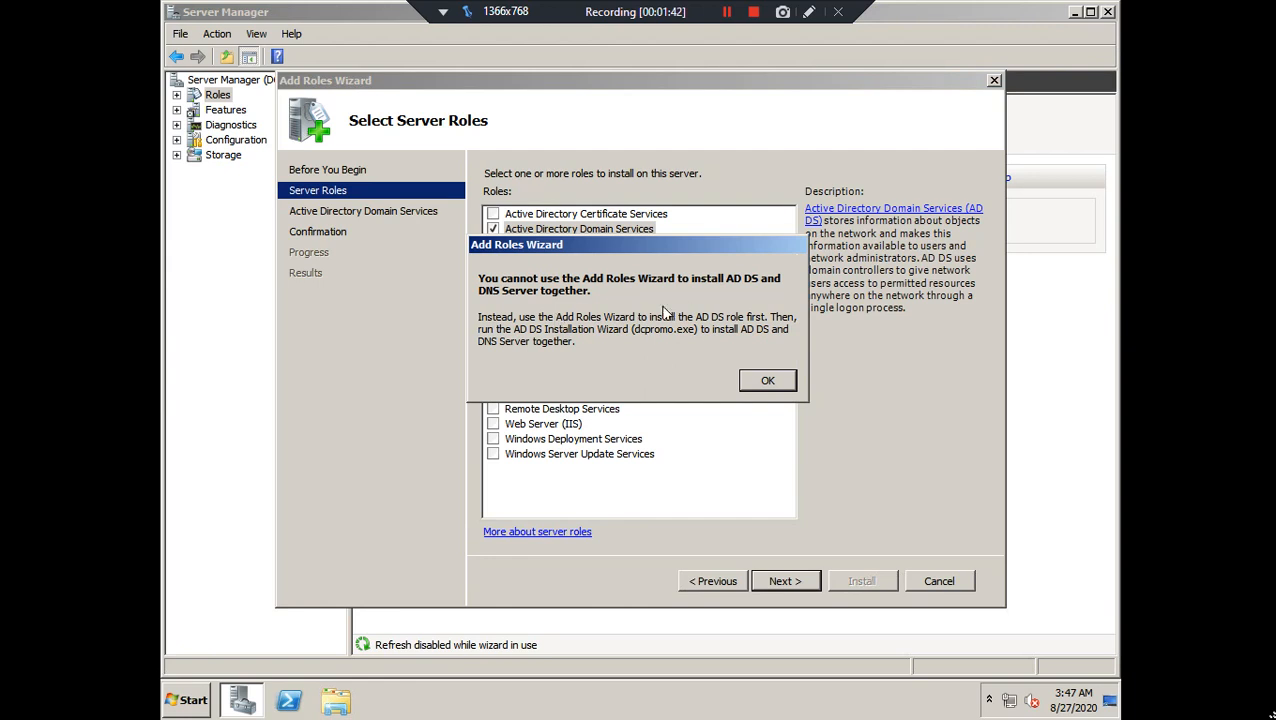
click(760, 377)
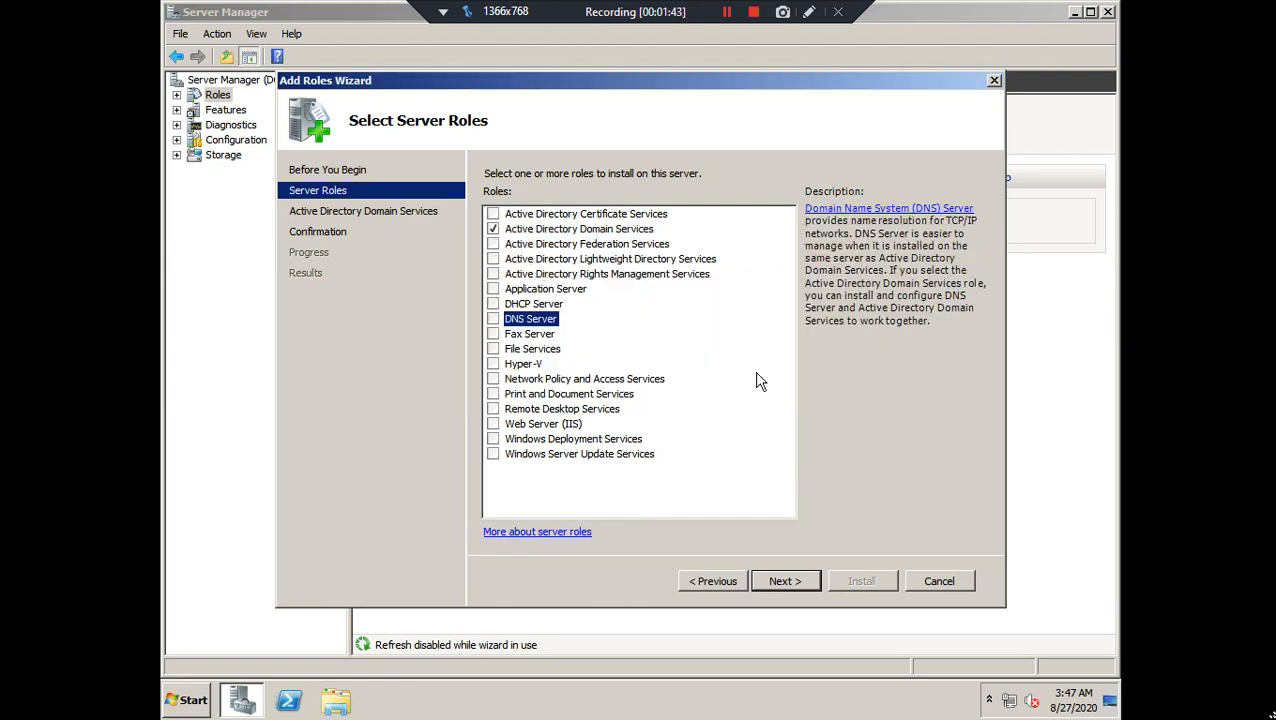
click(560, 231)
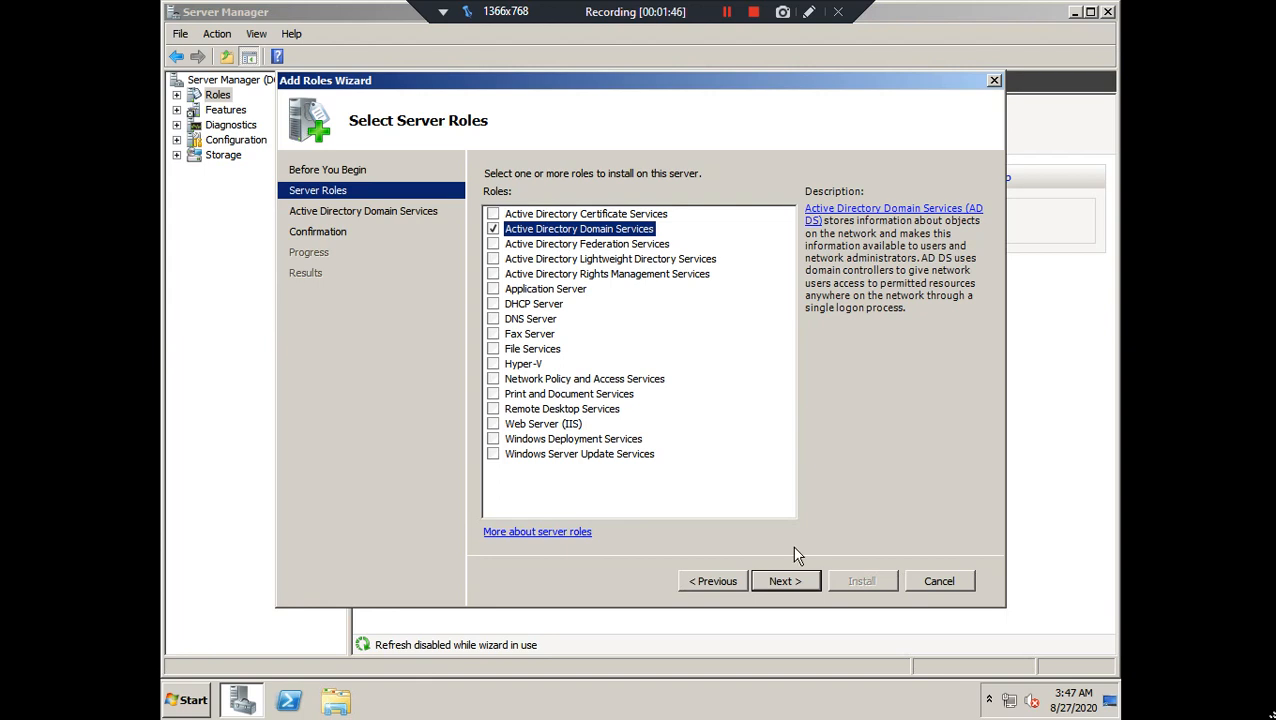
click(800, 583)
click(790, 581)
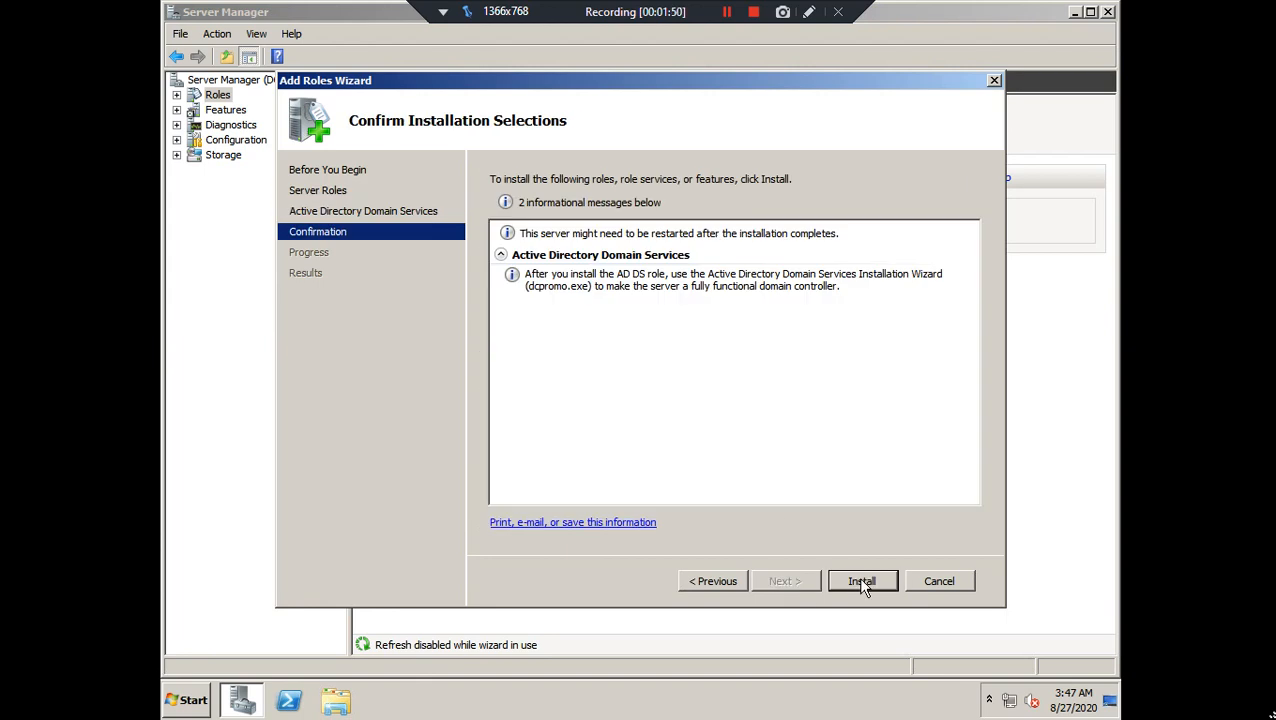
Install the Active Directory Domain Services role and wait for the success report
click(862, 584)
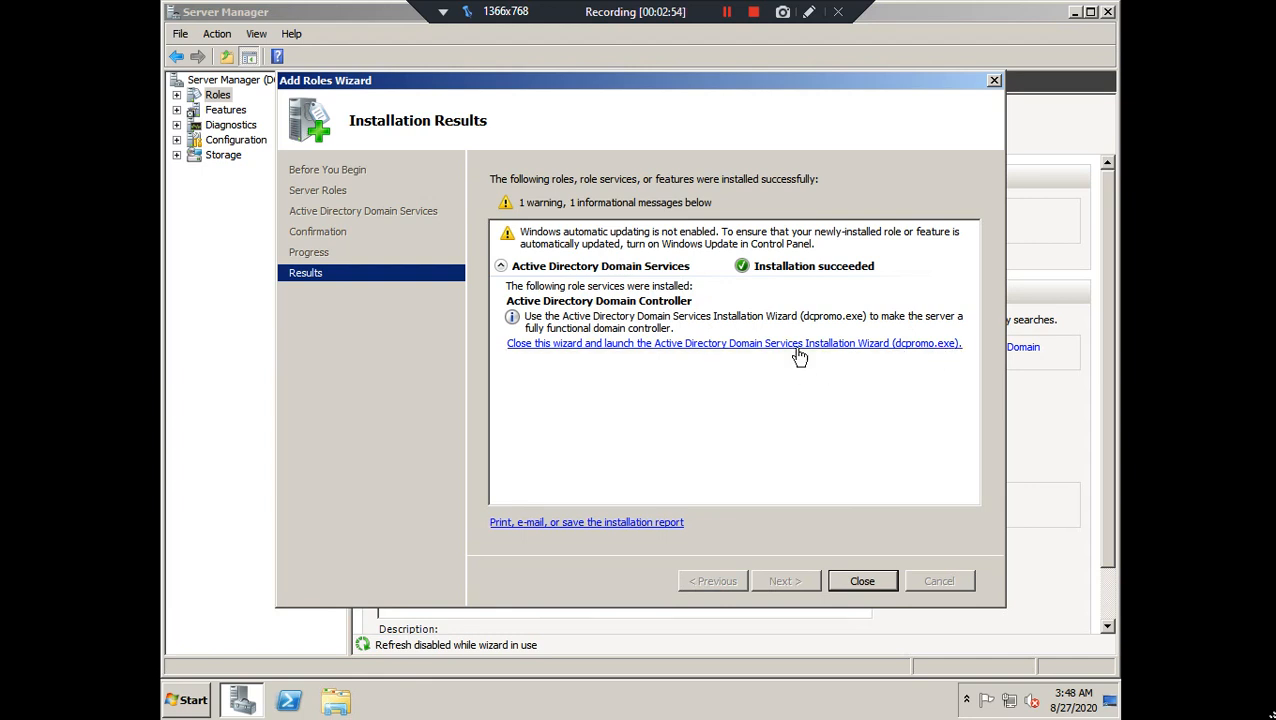
Launch dcpromo, pass the welcome and compatibility pages, and choose a new domain in a new forest
click(738, 345)
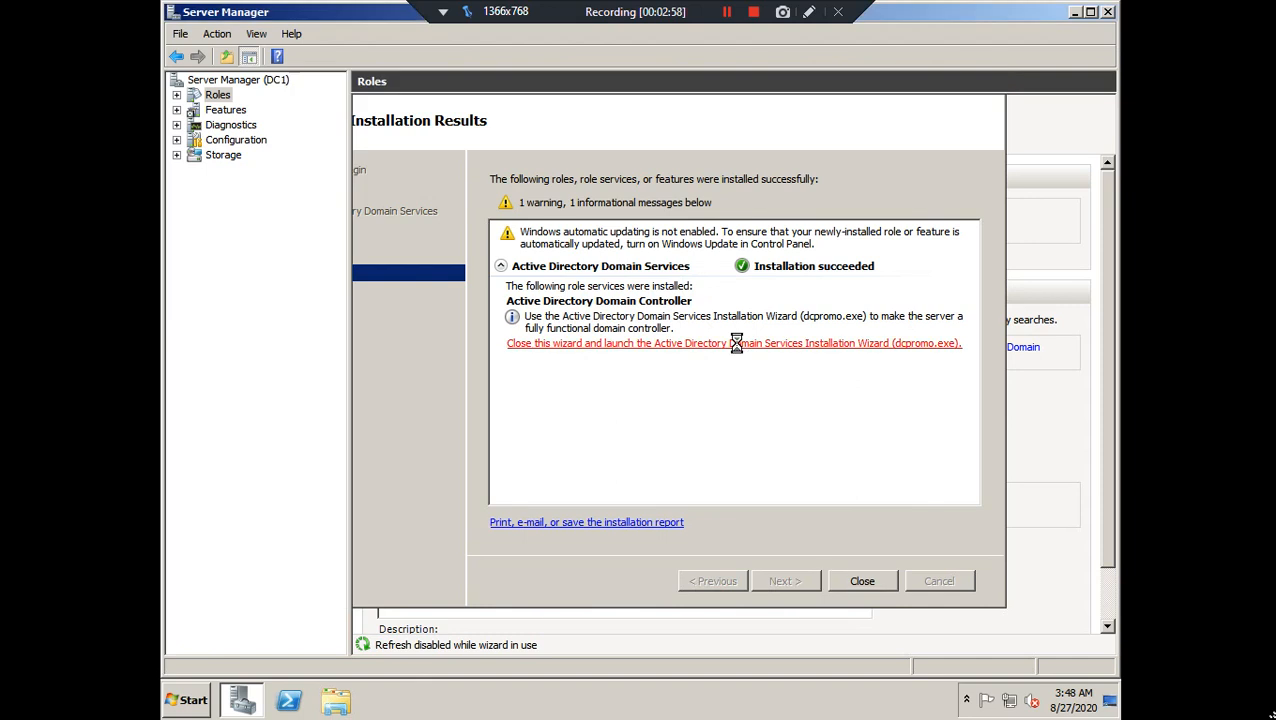
drag(333, 38, 567, 142)
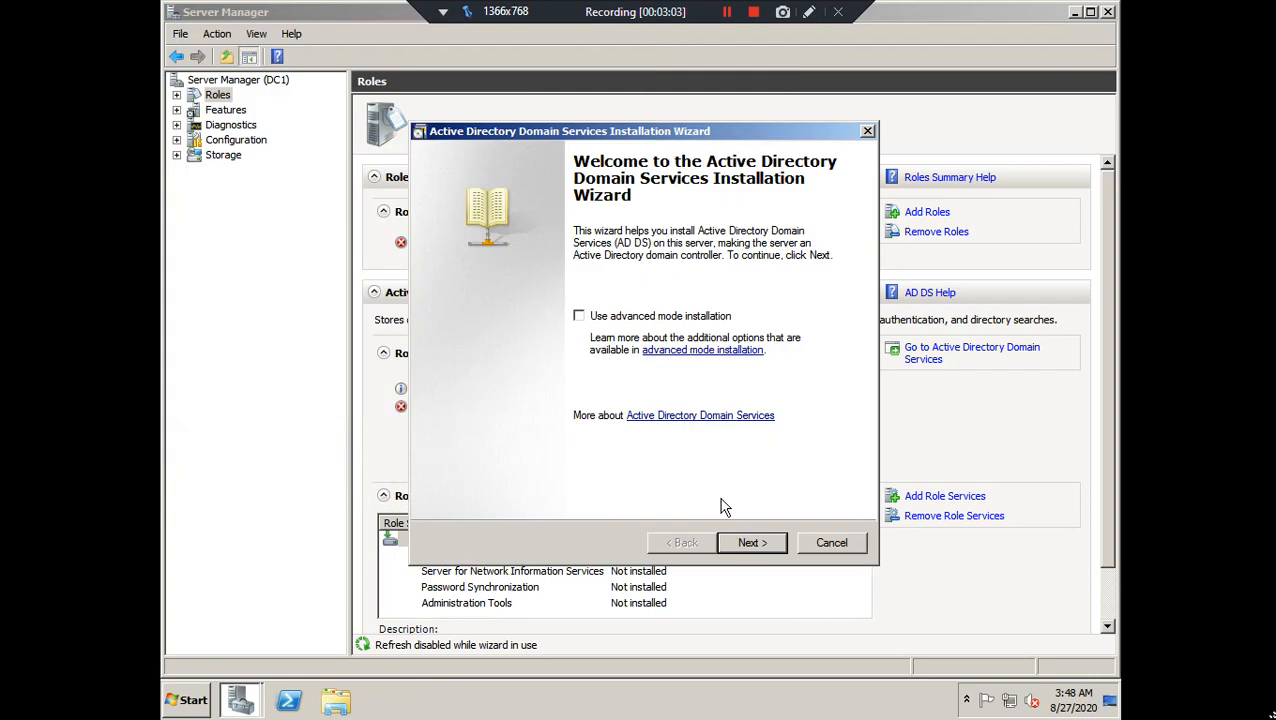
click(745, 540)
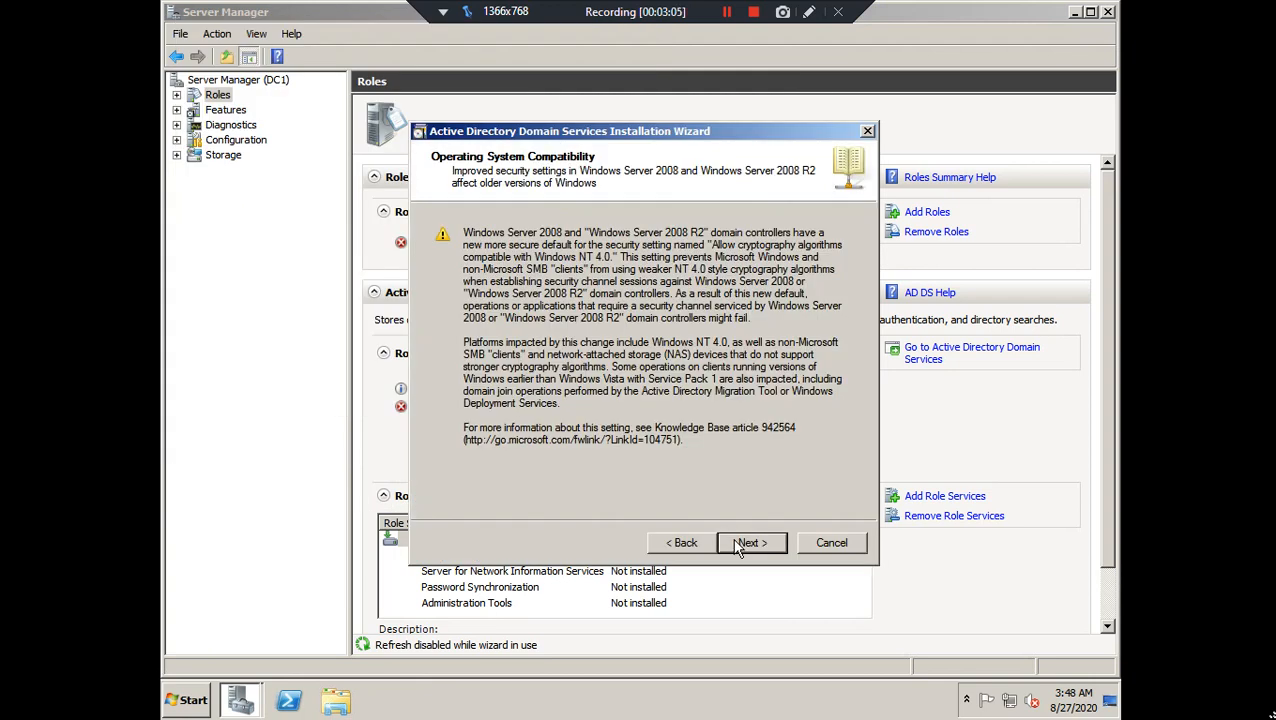
click(737, 543)
click(495, 357)
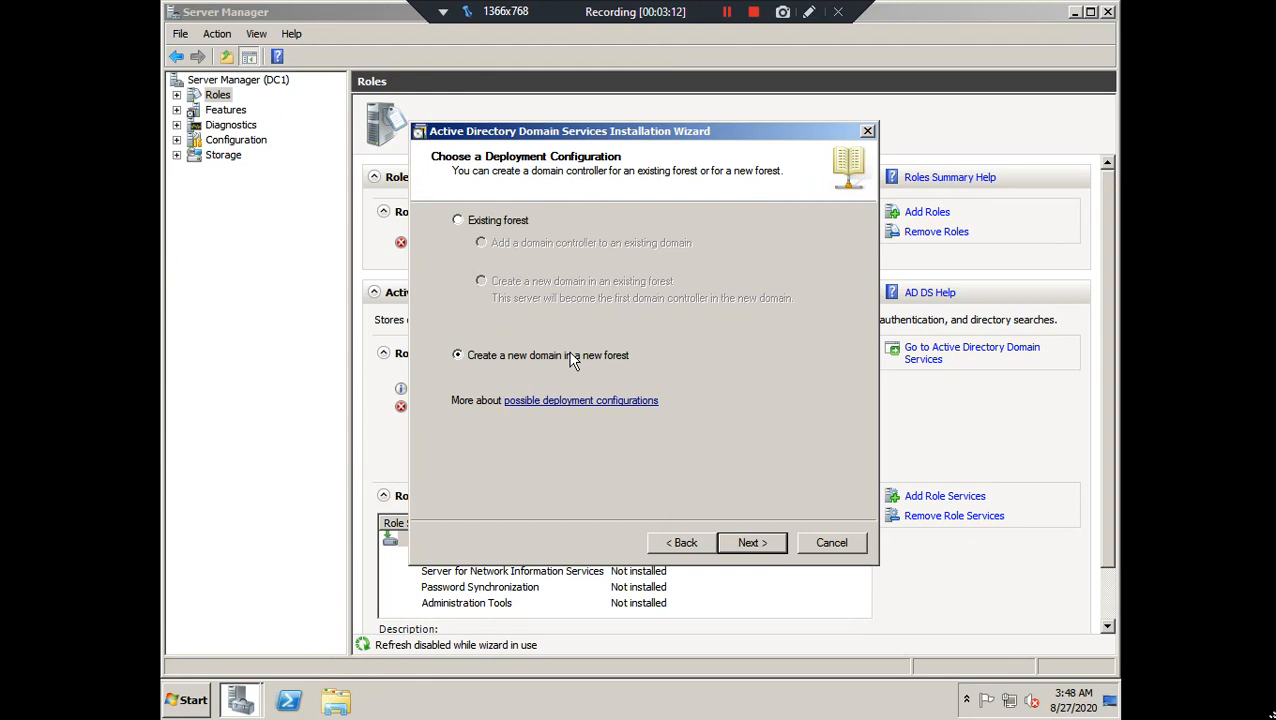
click(476, 219)
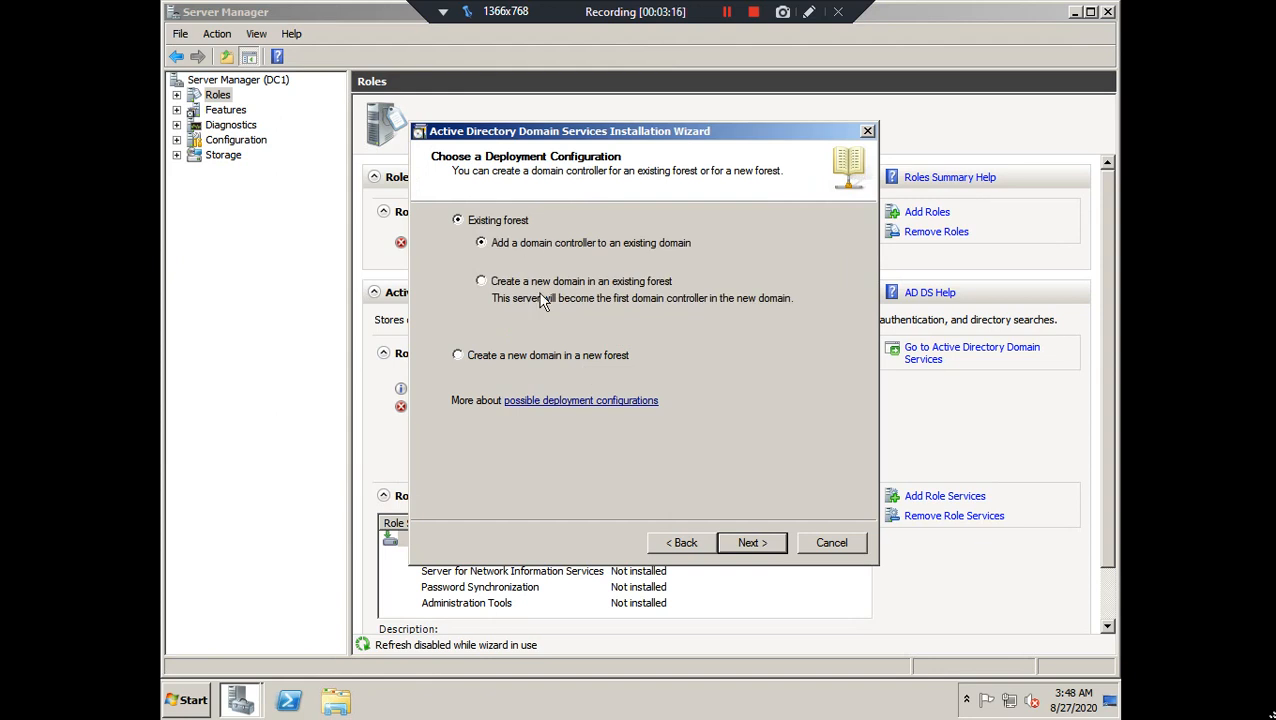
click(509, 359)
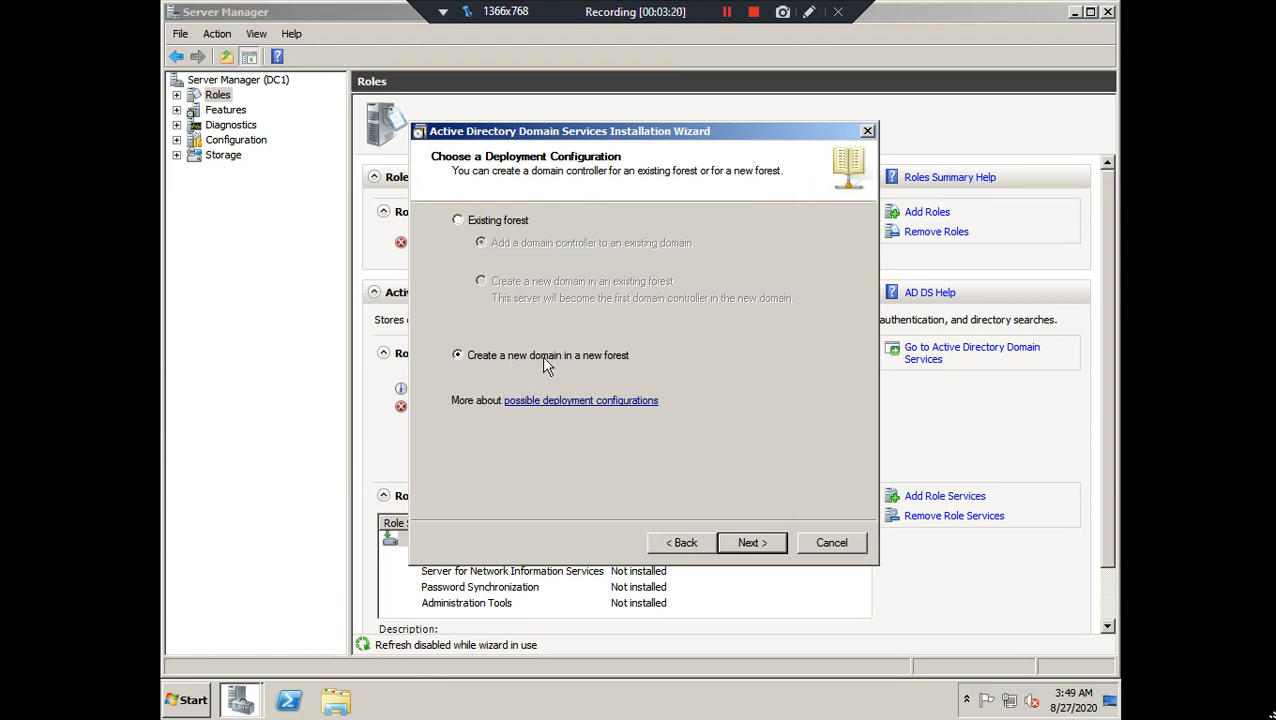
click(747, 545)
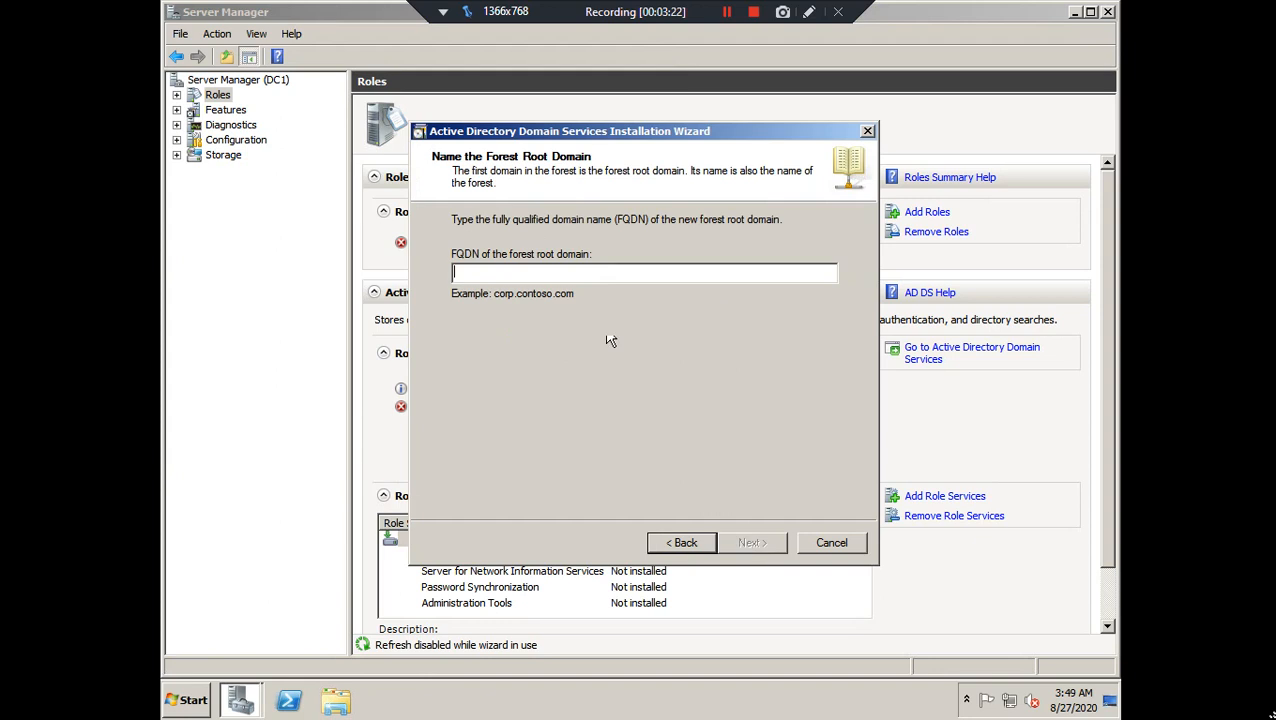
Enter mylab.com as the forest root domain FQDN and open the forest functional level list
text(mylab.com)
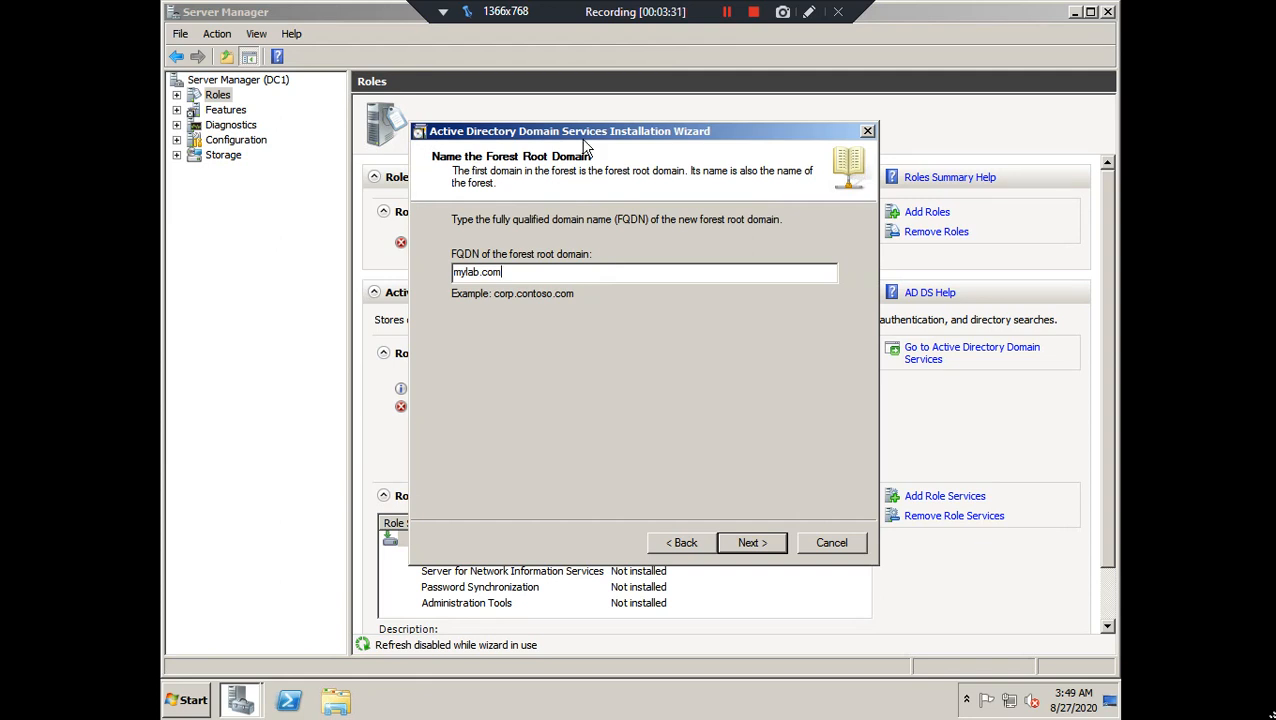
drag(585, 142, 556, 143)
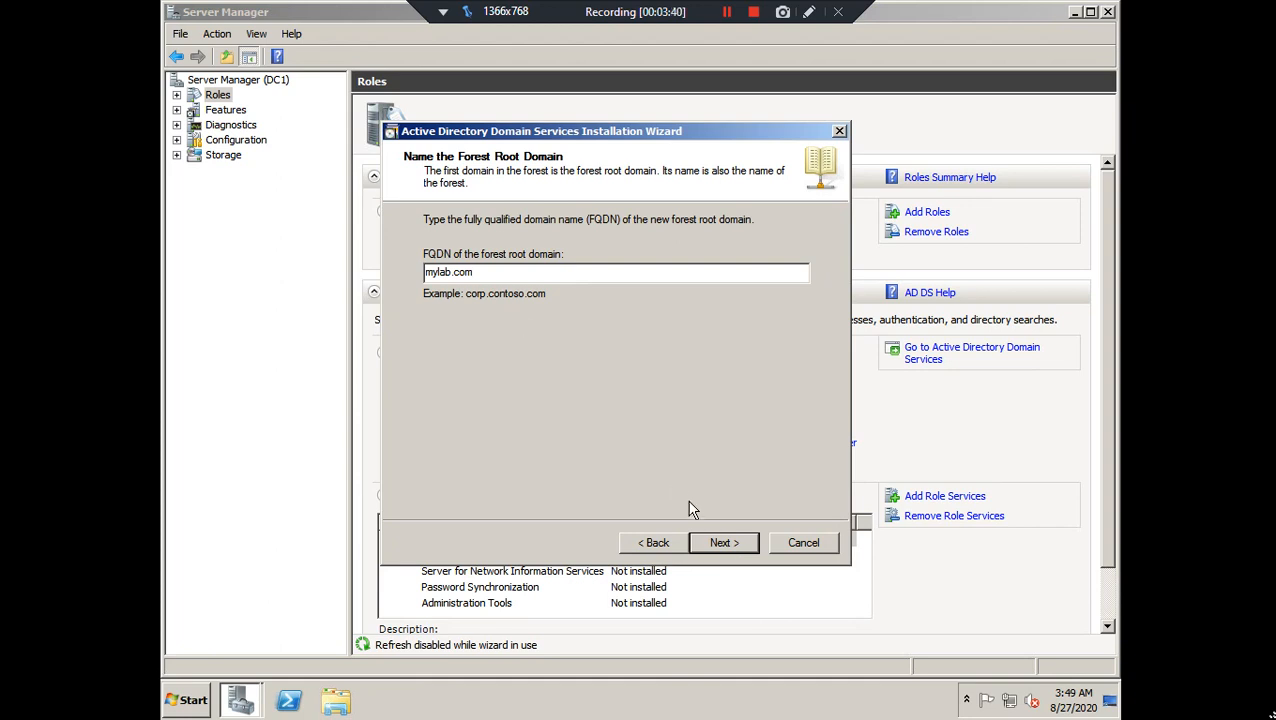
click(725, 552)
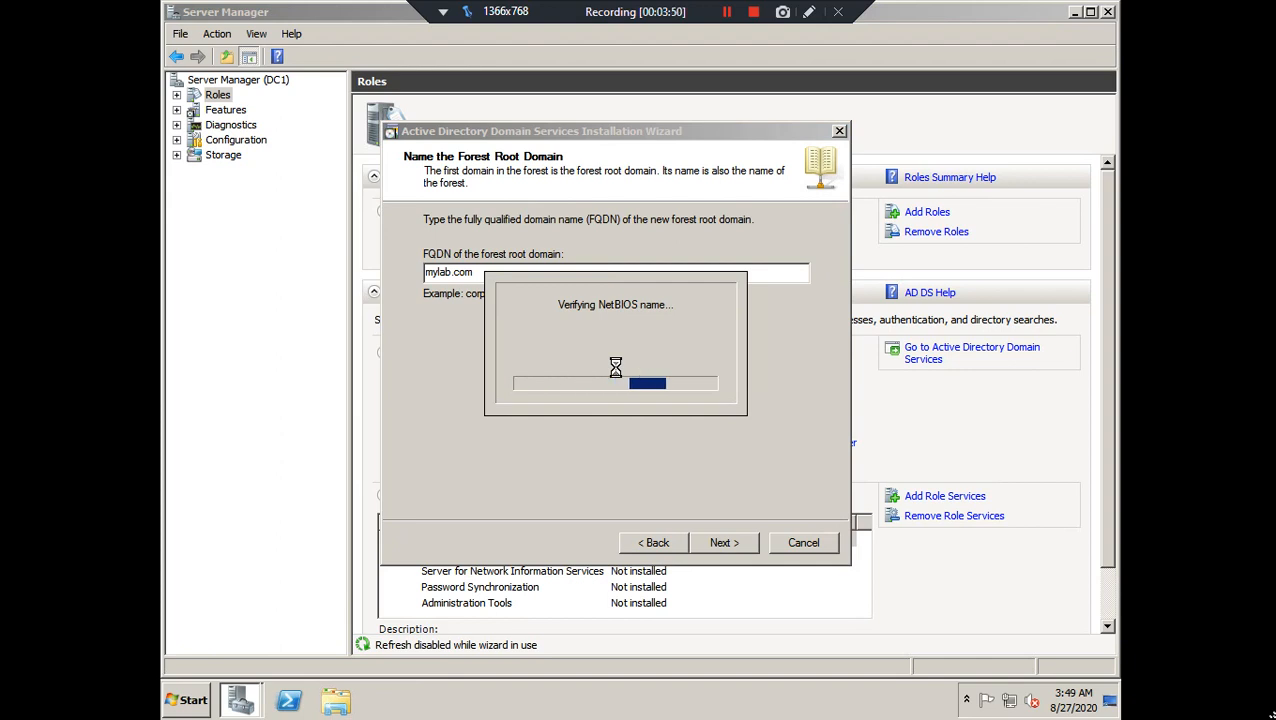
click(563, 237)
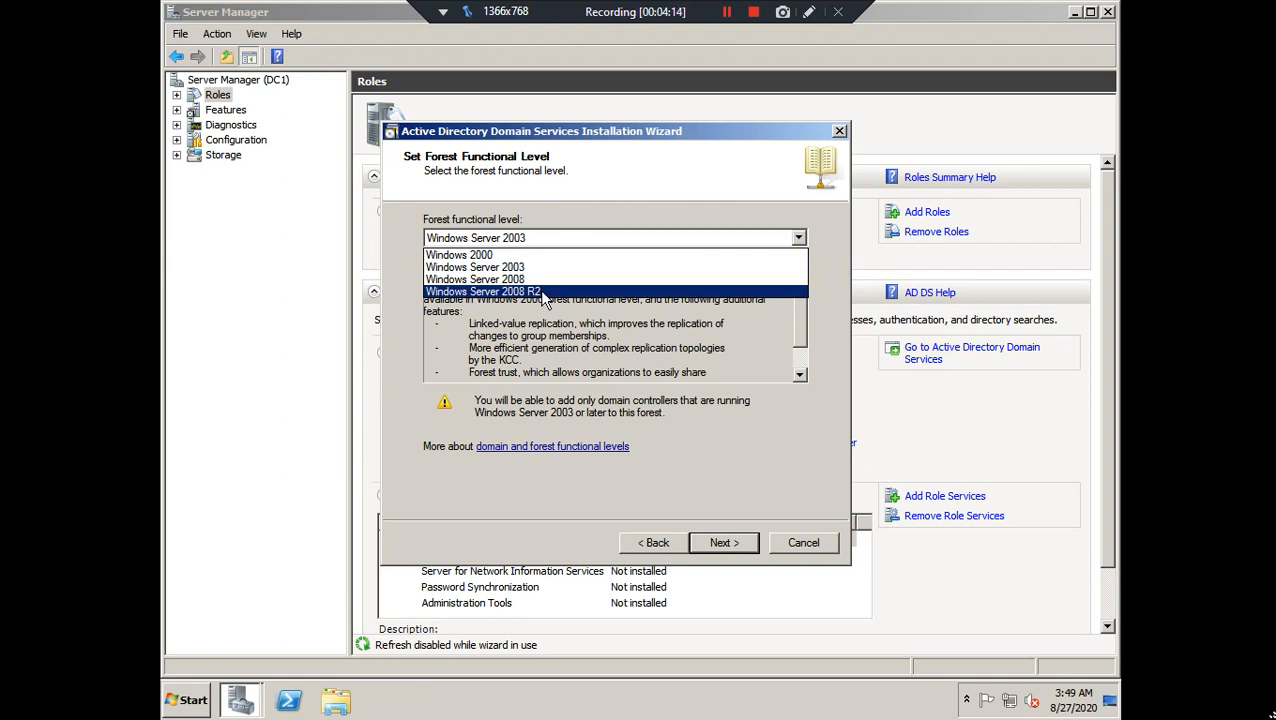
Choose Windows Server 2008 R2 forest level, keep DNS server, and accept the delegation warning
click(545, 292)
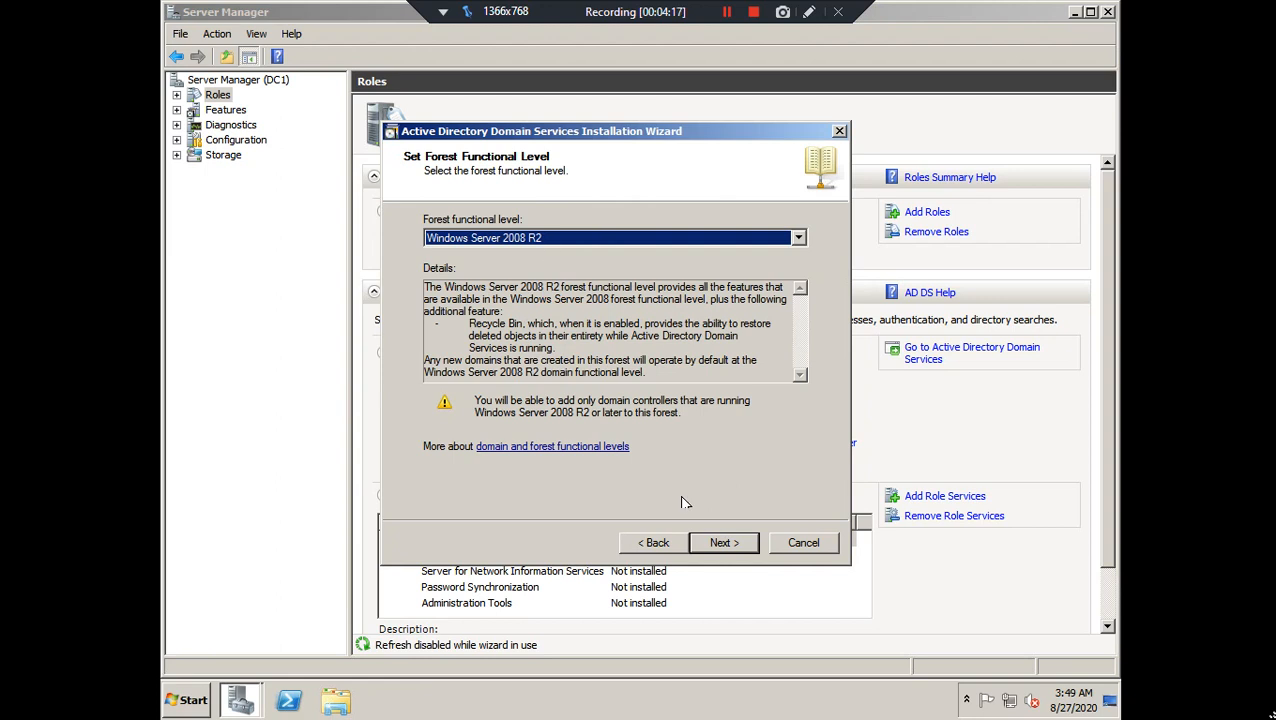
click(720, 542)
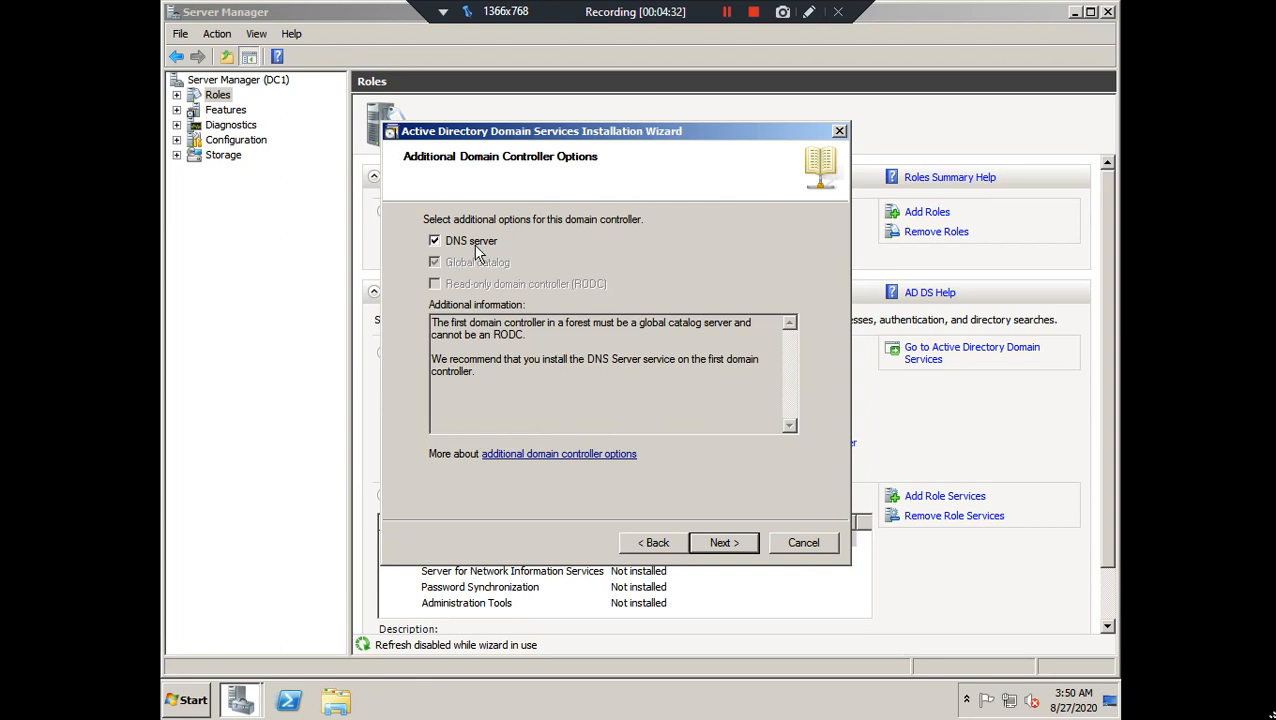
click(722, 546)
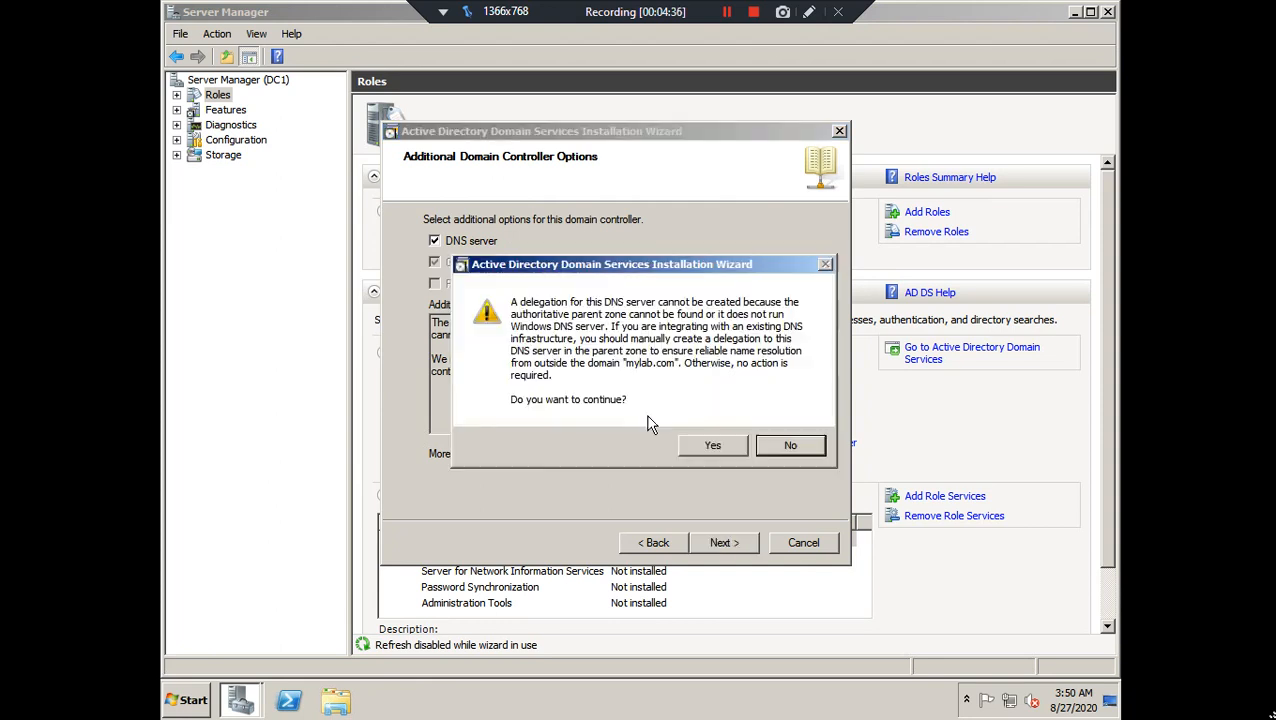
click(695, 446)
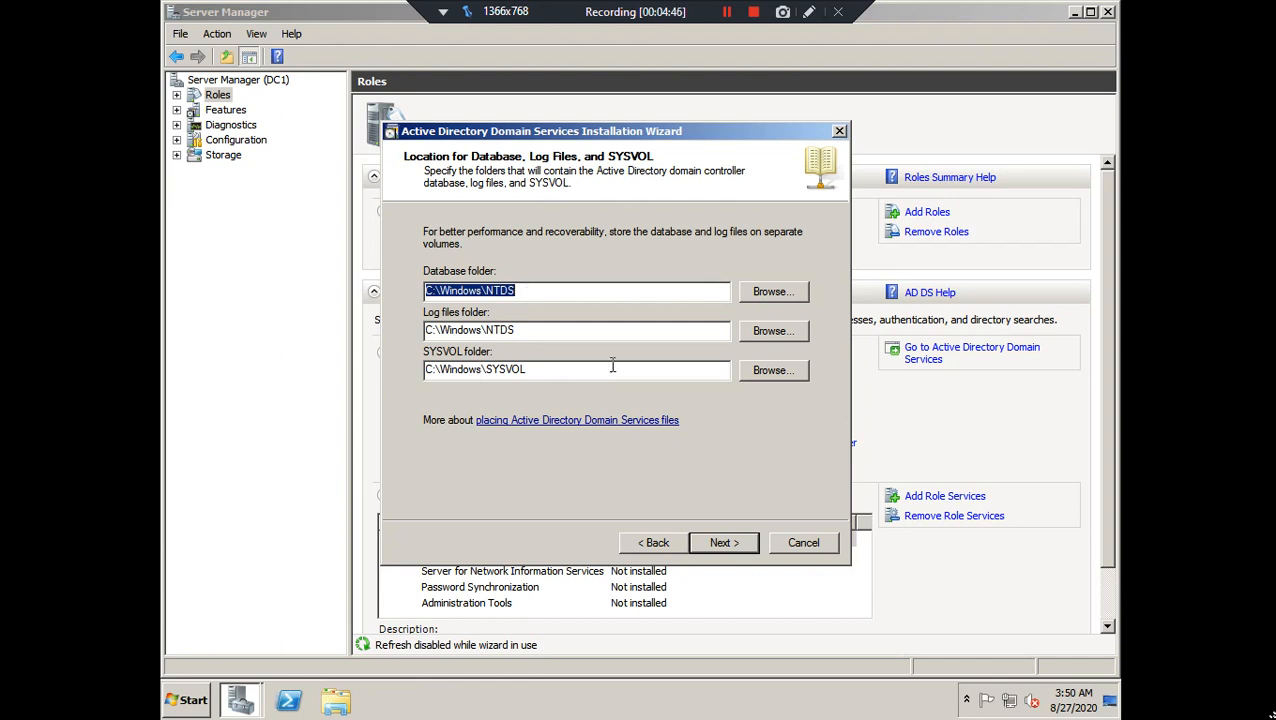
Keep the default NTDS and SYSVOL folders and enter the Restore Mode administrator password
click(722, 544)
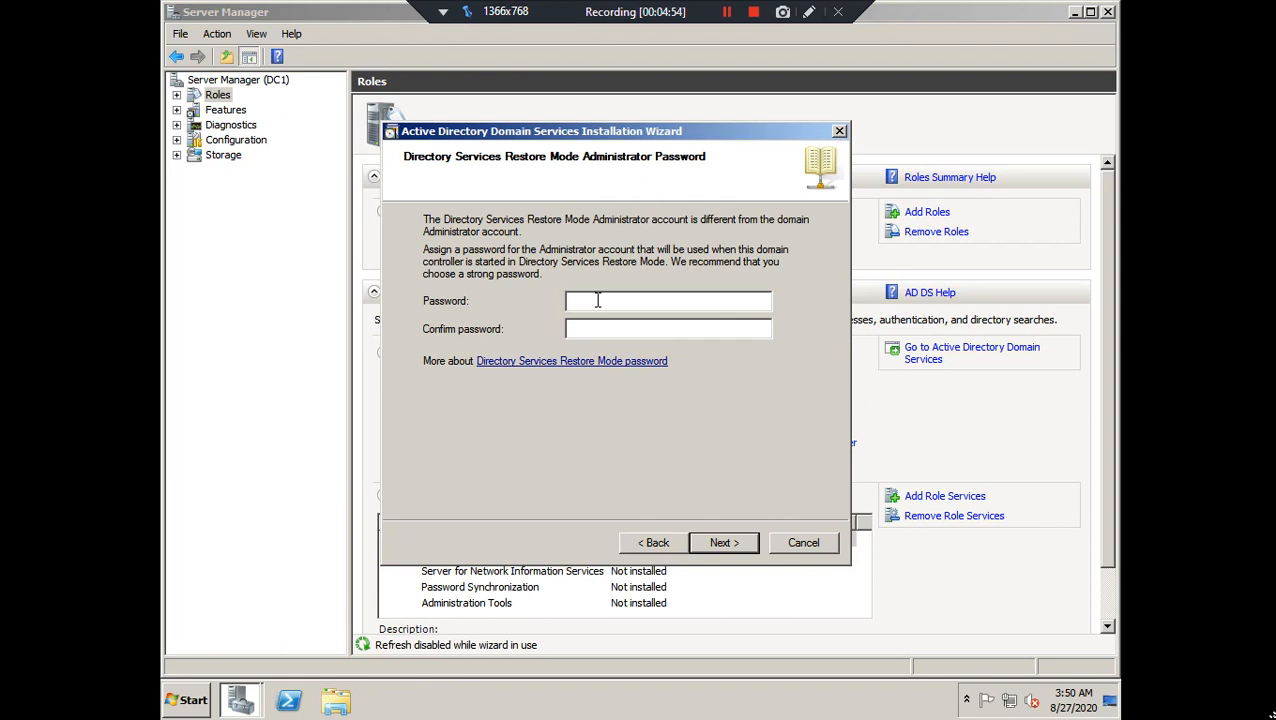
click(719, 542)
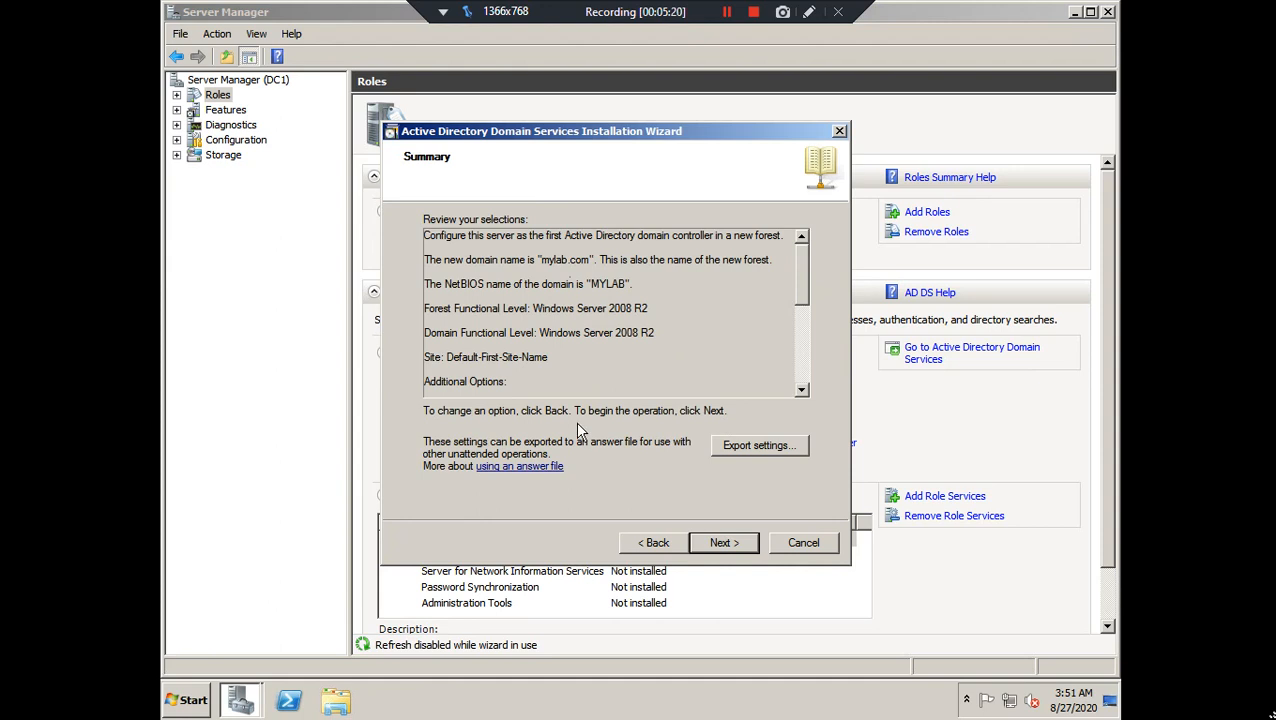
Export the settings as ad-ins on the Desktop, then begin the domain controller installation
click(768, 446)
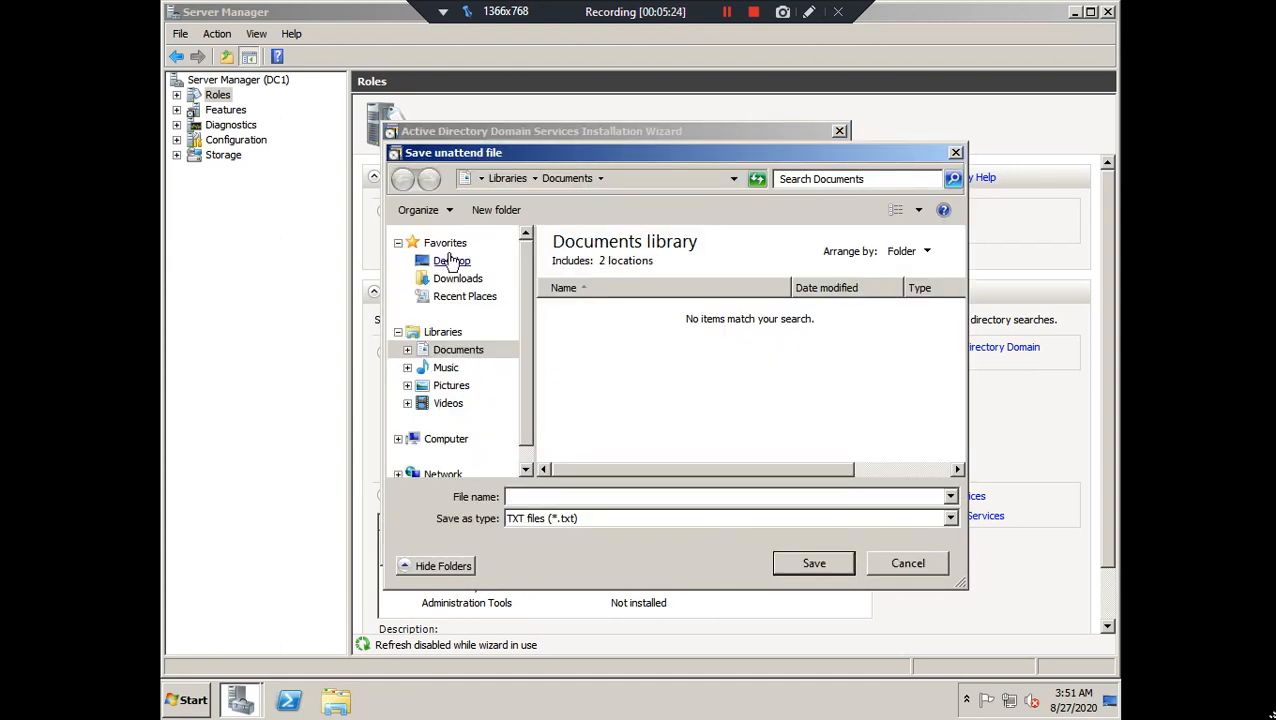
click(451, 261)
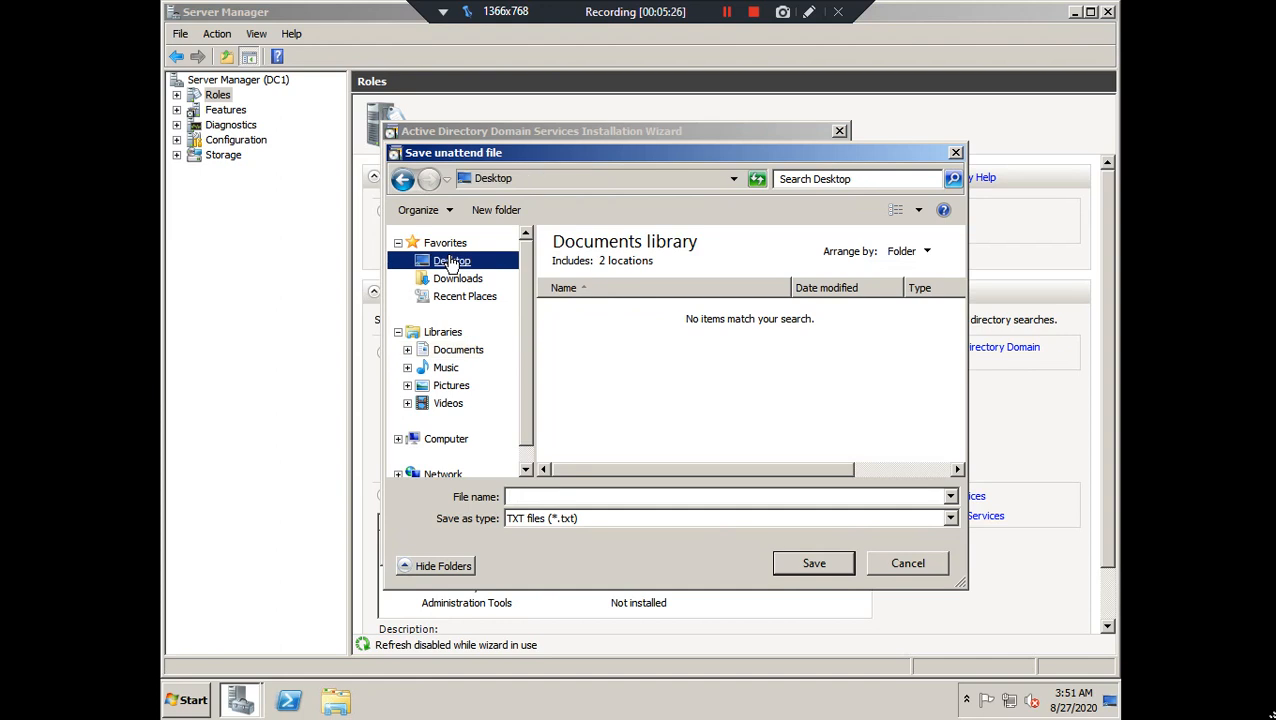
click(577, 497)
text(ad)
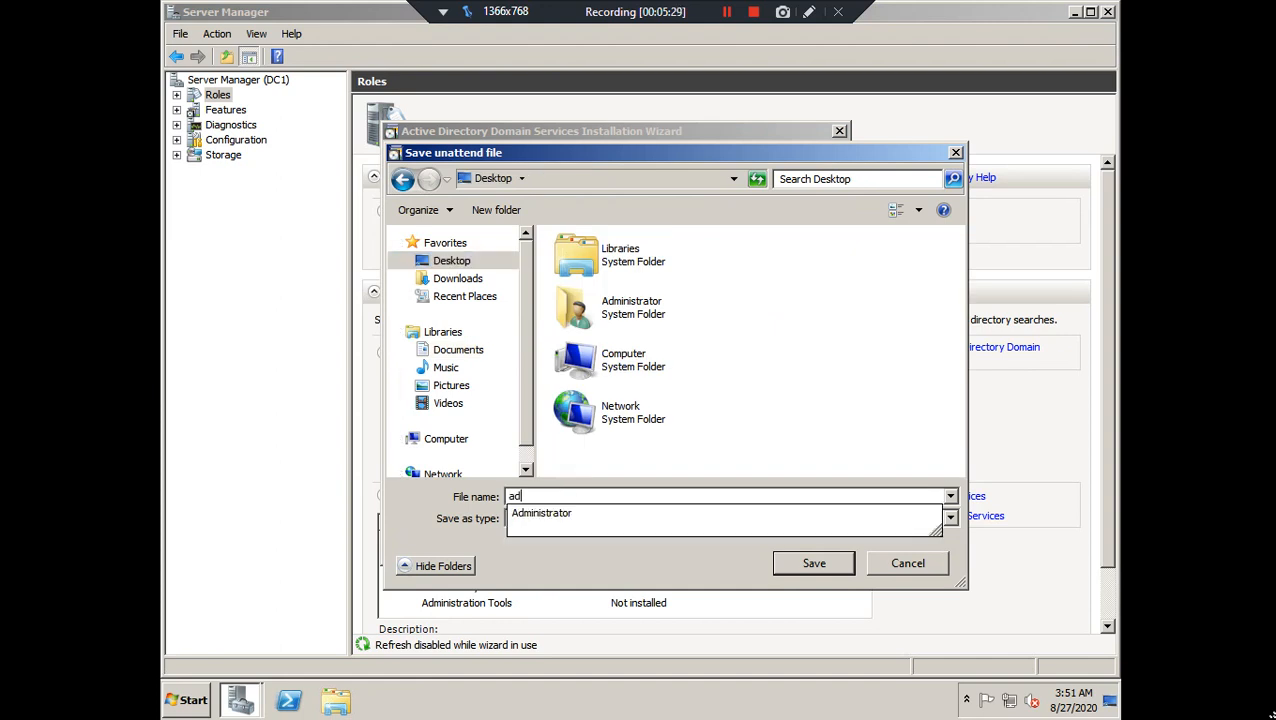
text(-ins)
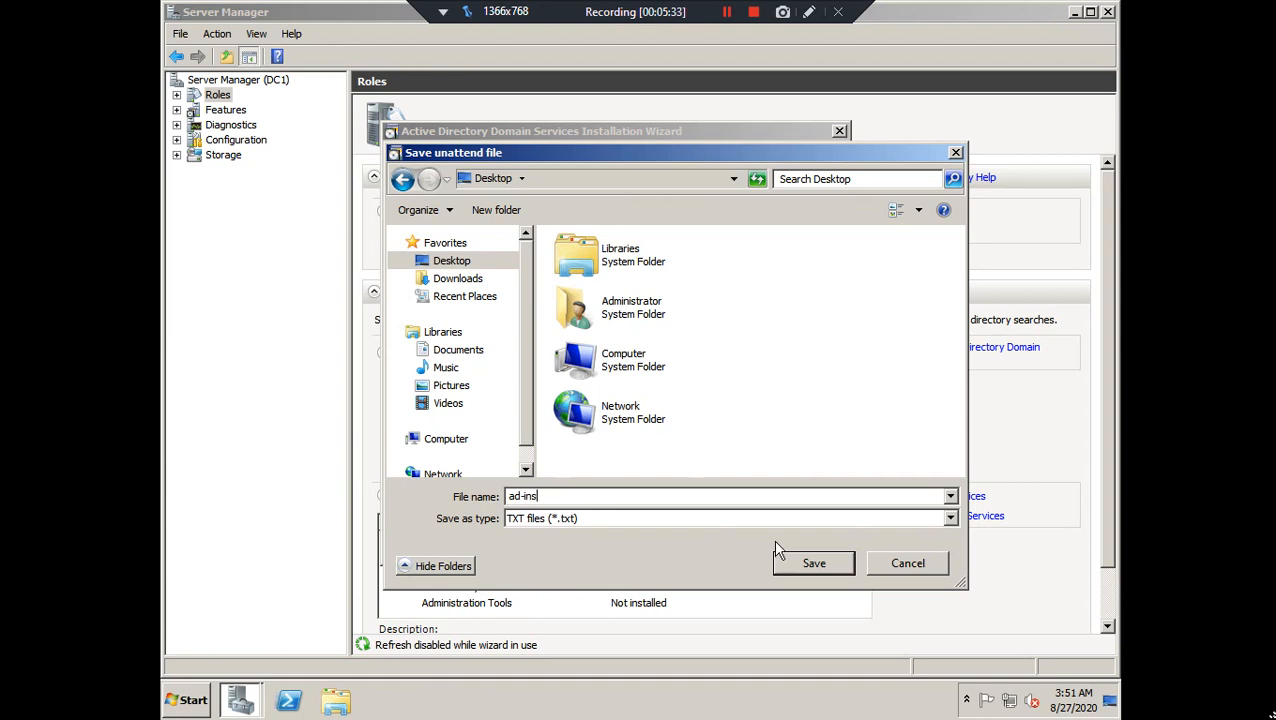
click(815, 563)
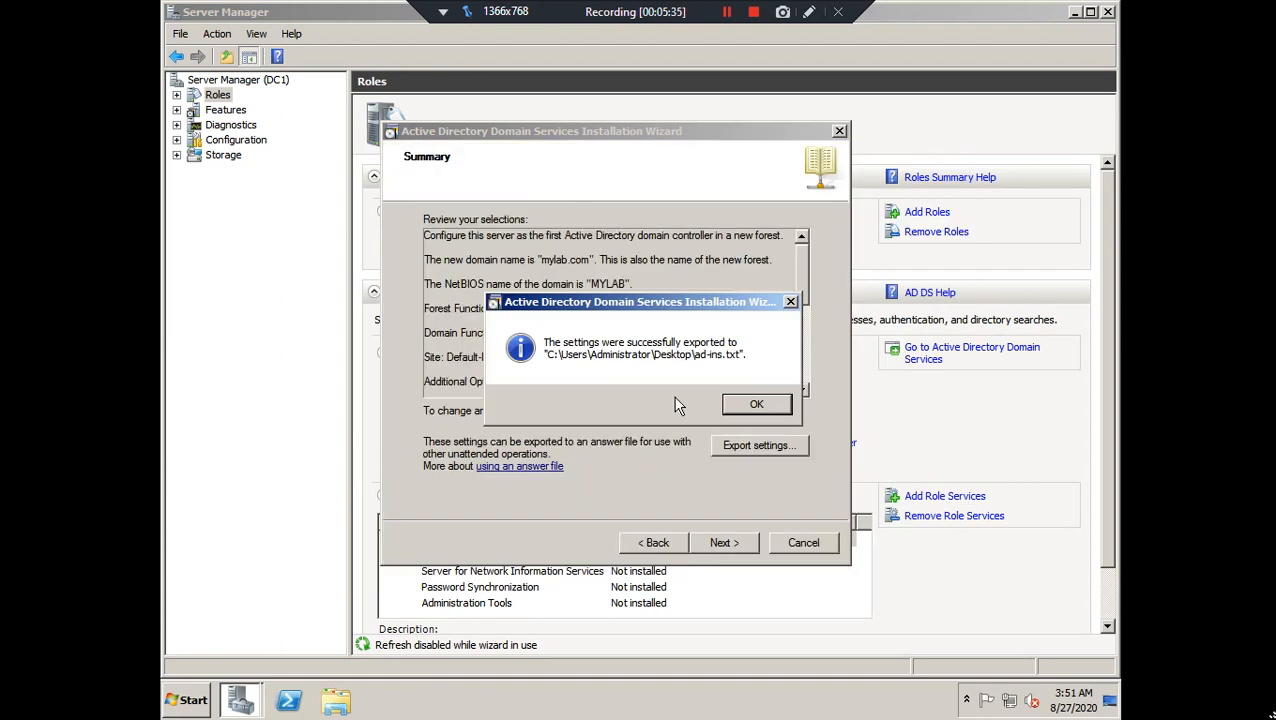
click(740, 406)
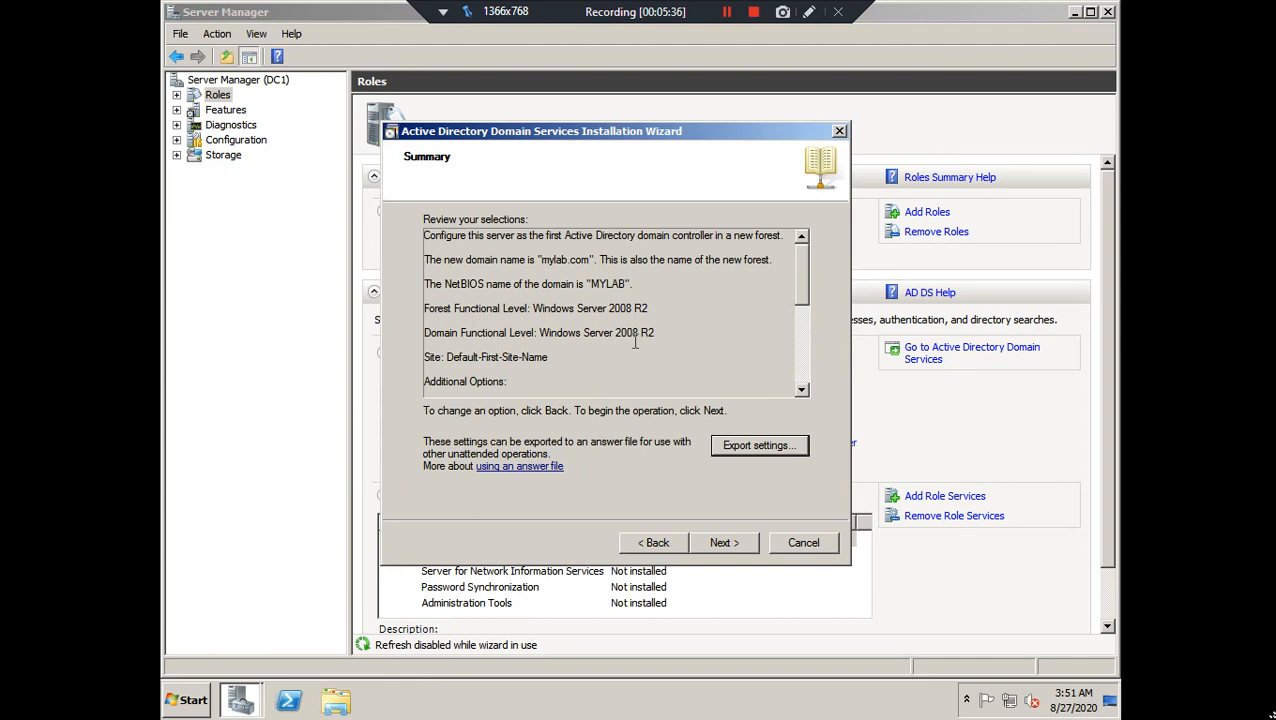
click(725, 544)
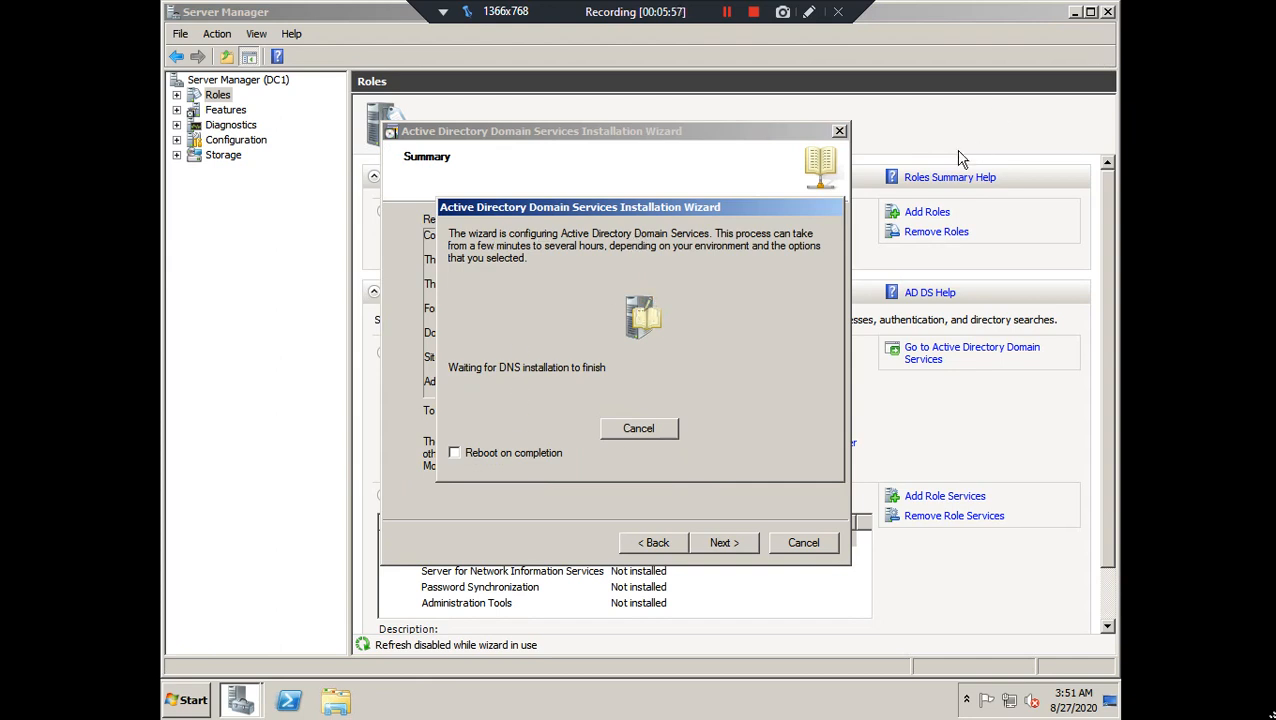
Open ad-ins.txt from the Desktop folder in Notepad and maximize it
click(192, 700)
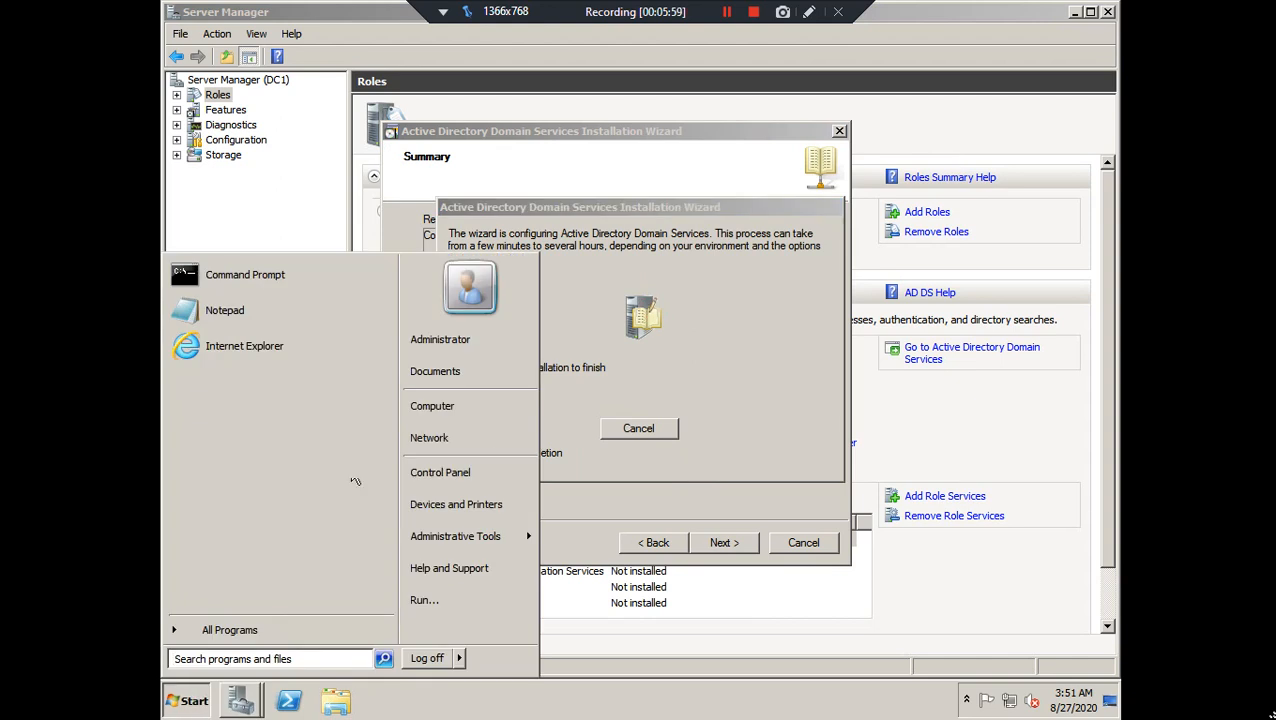
click(450, 408)
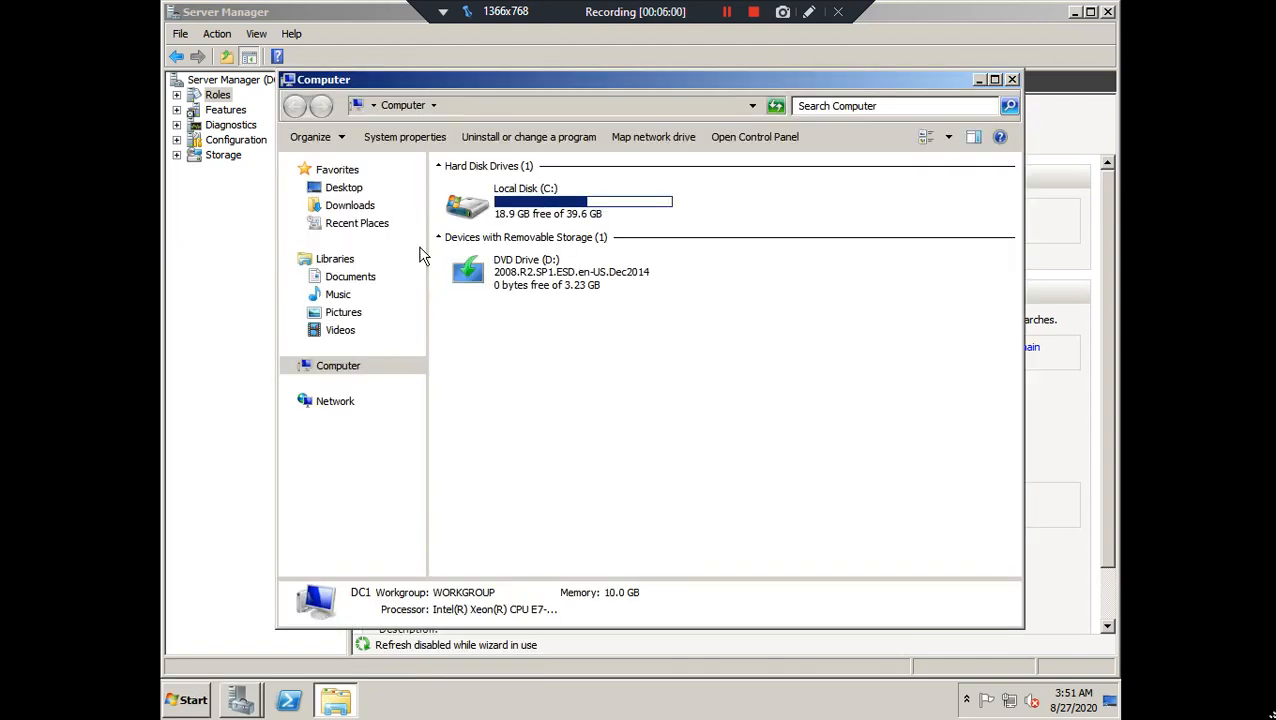
click(348, 189)
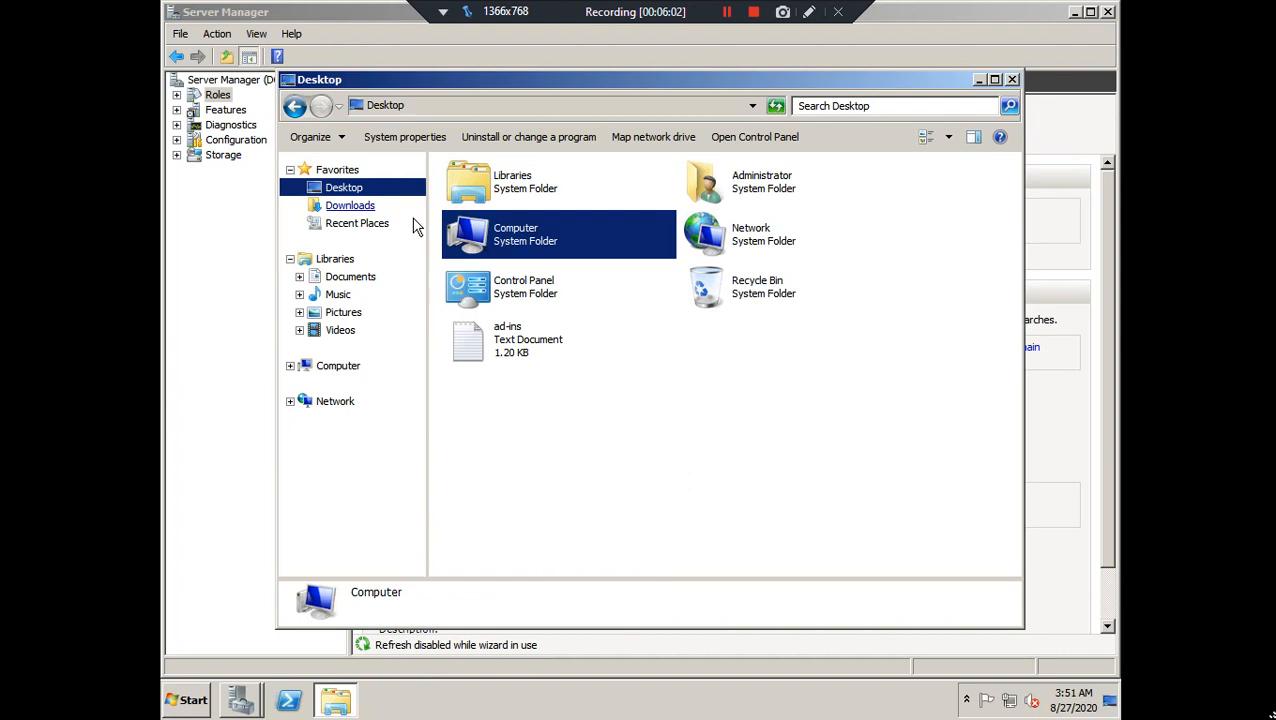
right_click(502, 337)
click(534, 346)
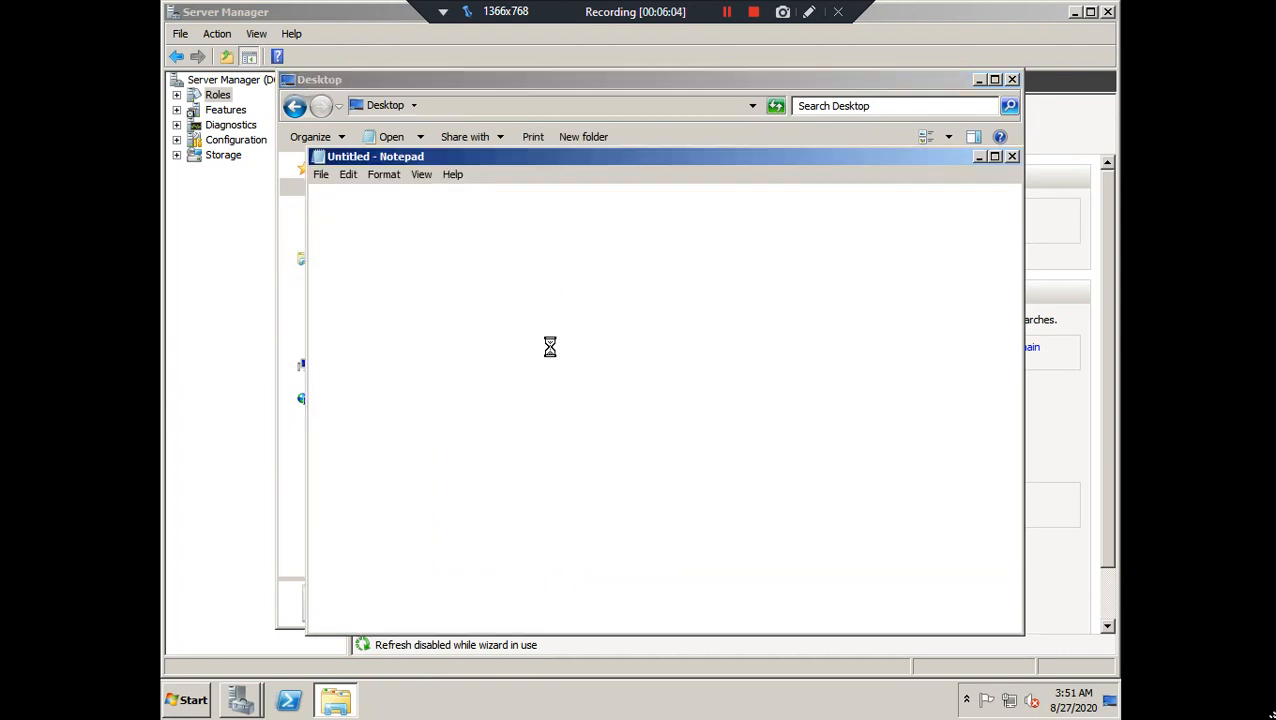
double_click(648, 155)
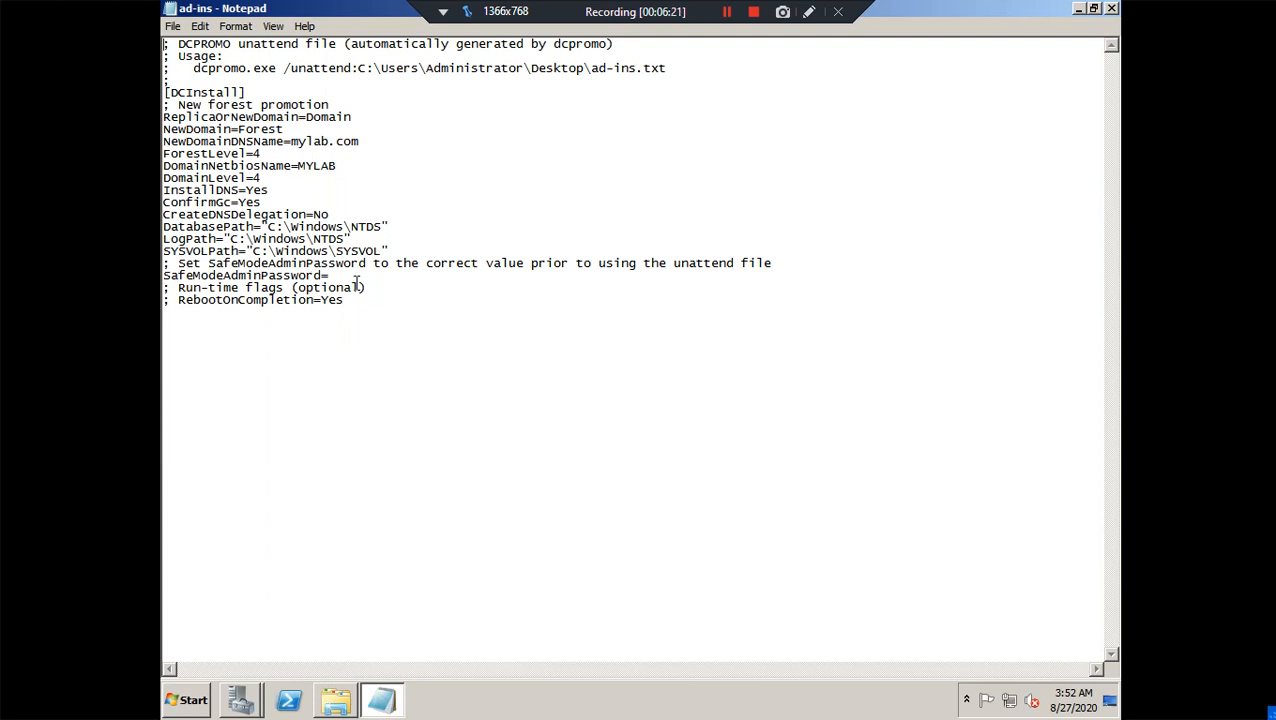
Enter the restore mode password after SafeModeAdminPassword= and save the ad-ins answer file
click(342, 275)
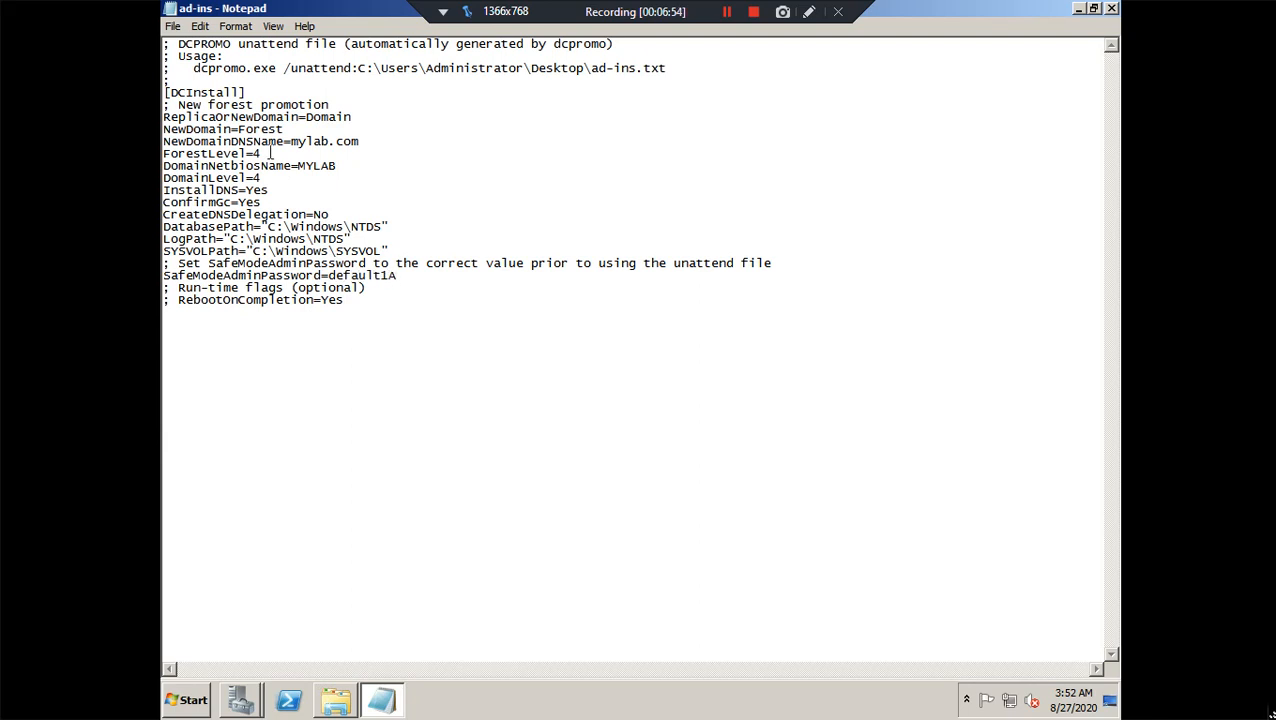
click(175, 27)
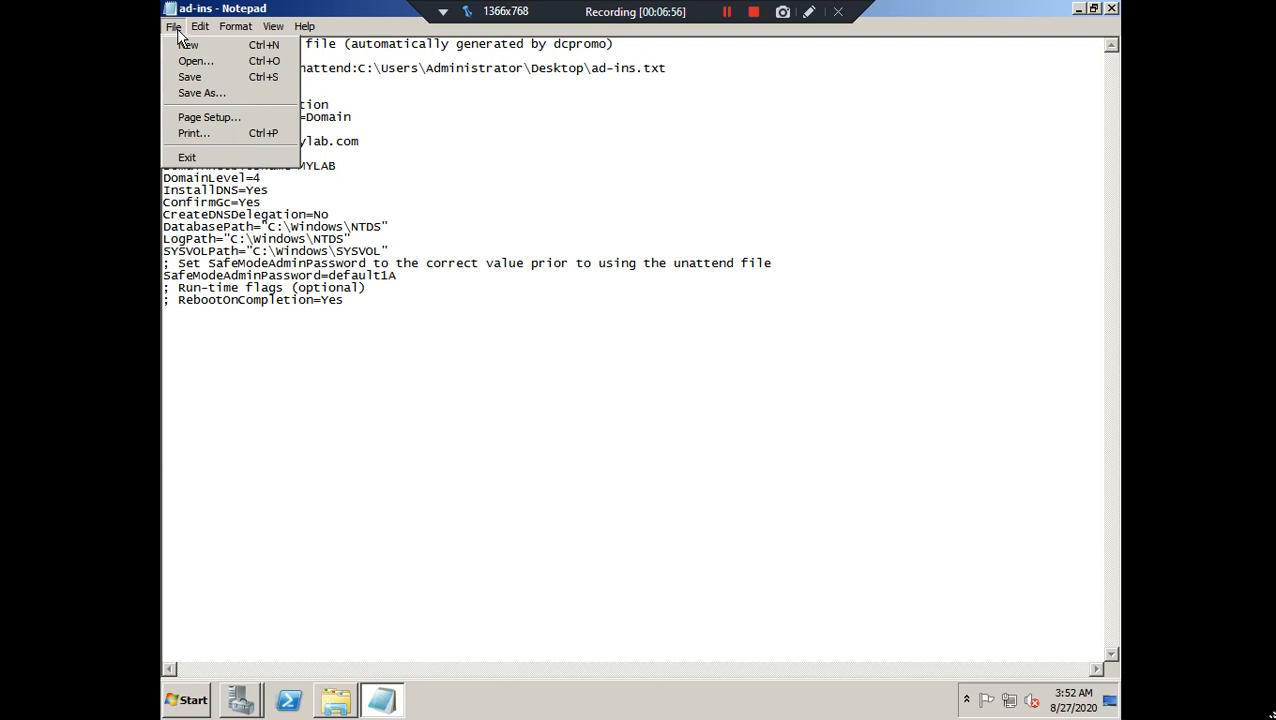
click(190, 77)
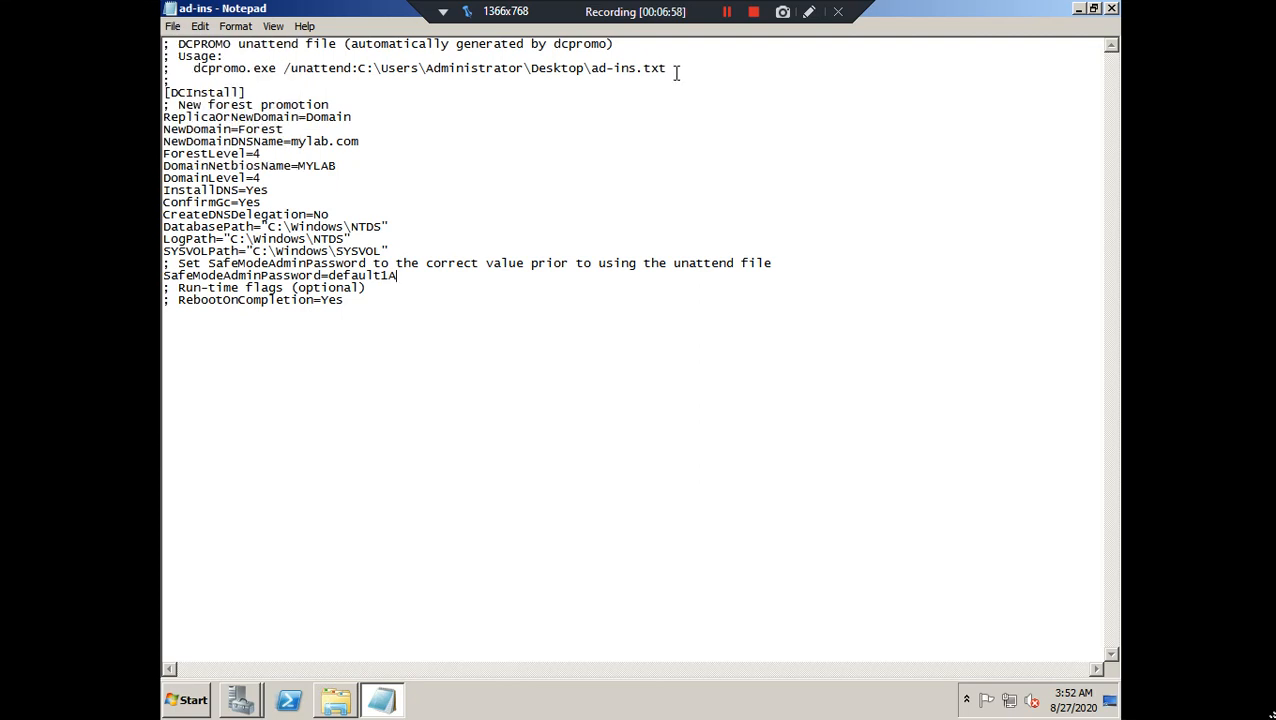
Copy the dcpromo.exe /unattend:C:\Users\Administrator\Desktop\ad-ins.txt command line from Notepad
drag(672, 68, 190, 68)
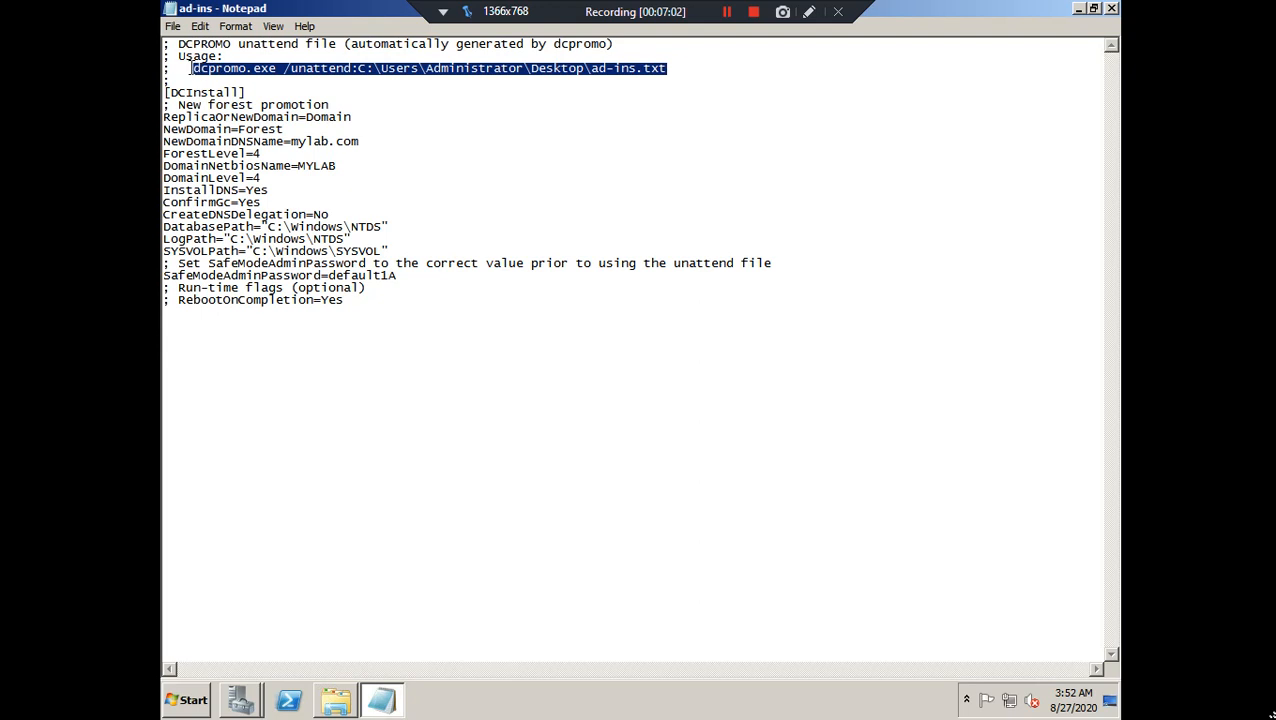
right_click(340, 70)
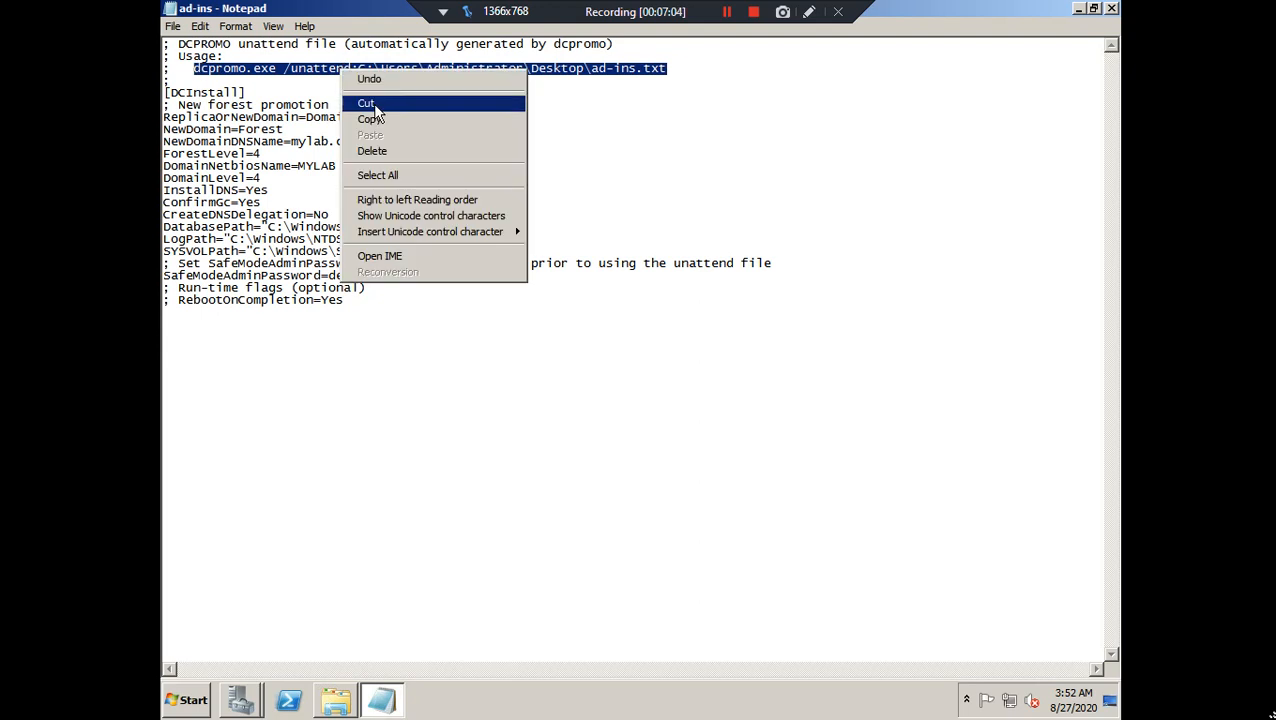
click(369, 121)
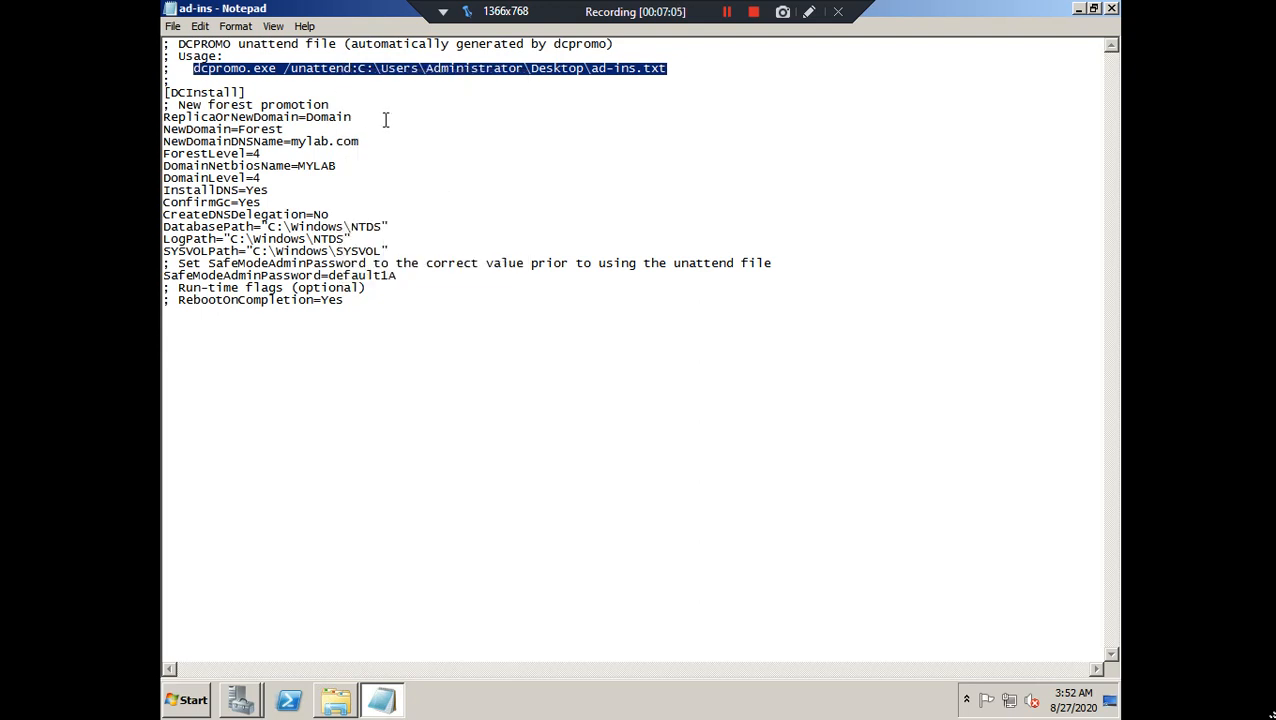
Launch cmd from Start search and paste the copied dcpromo command at the prompt
click(186, 704)
text(cmd)
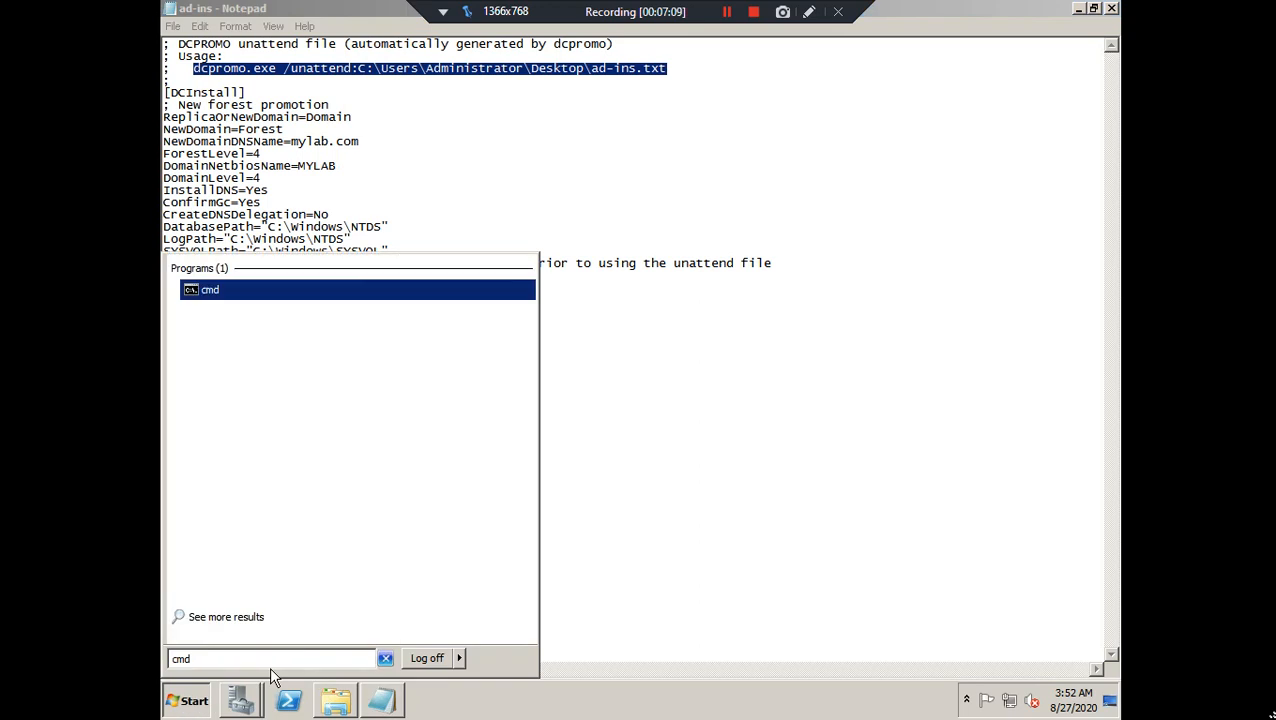
key(Return)
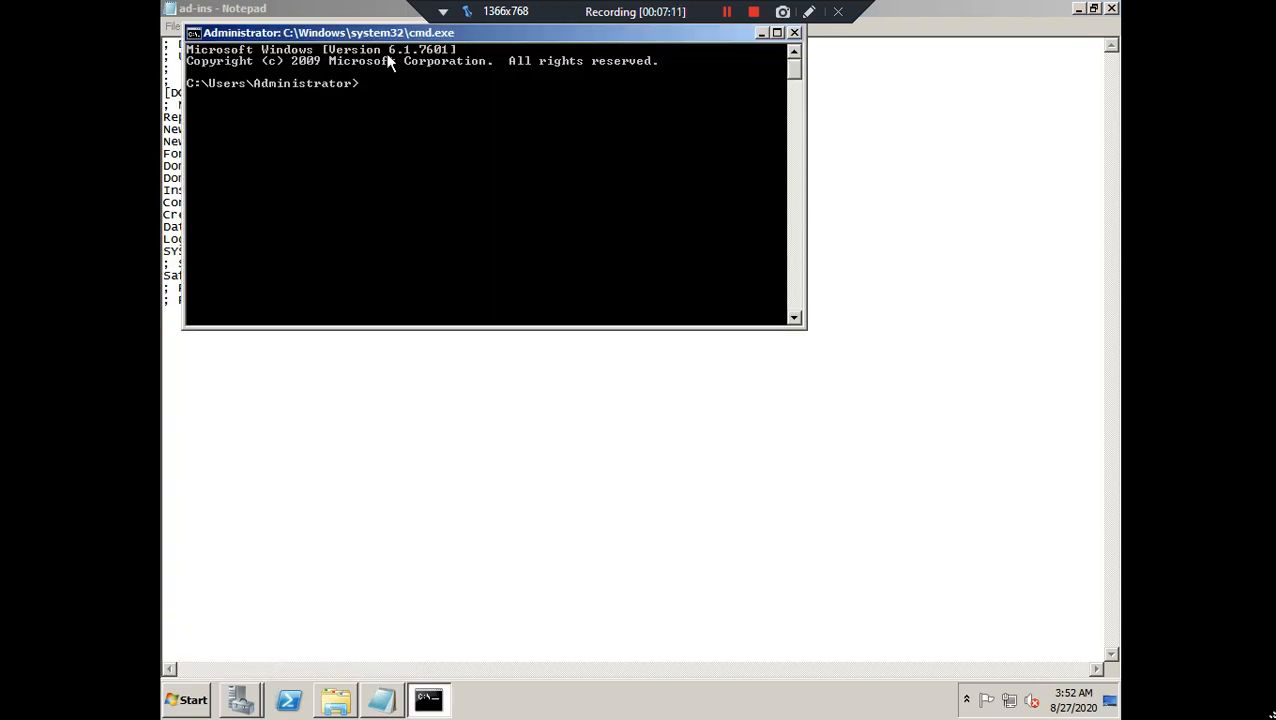
drag(390, 39, 590, 237)
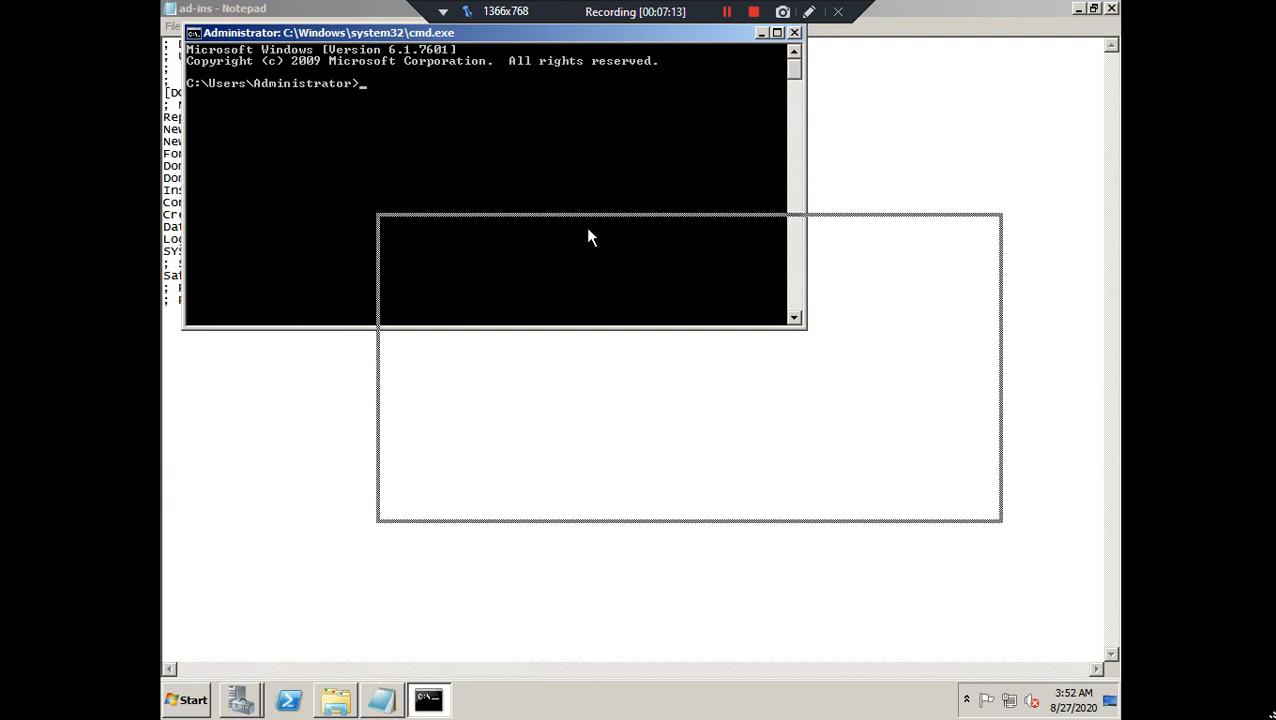
right_click(605, 276)
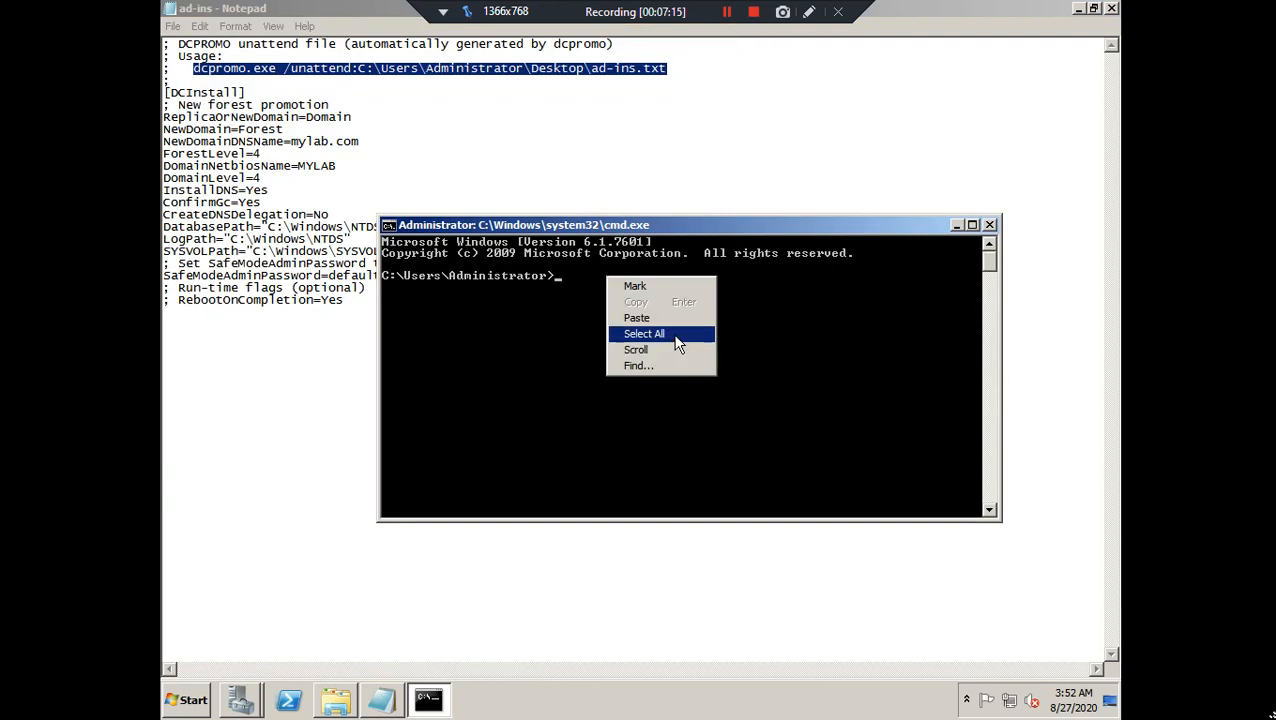
click(675, 318)
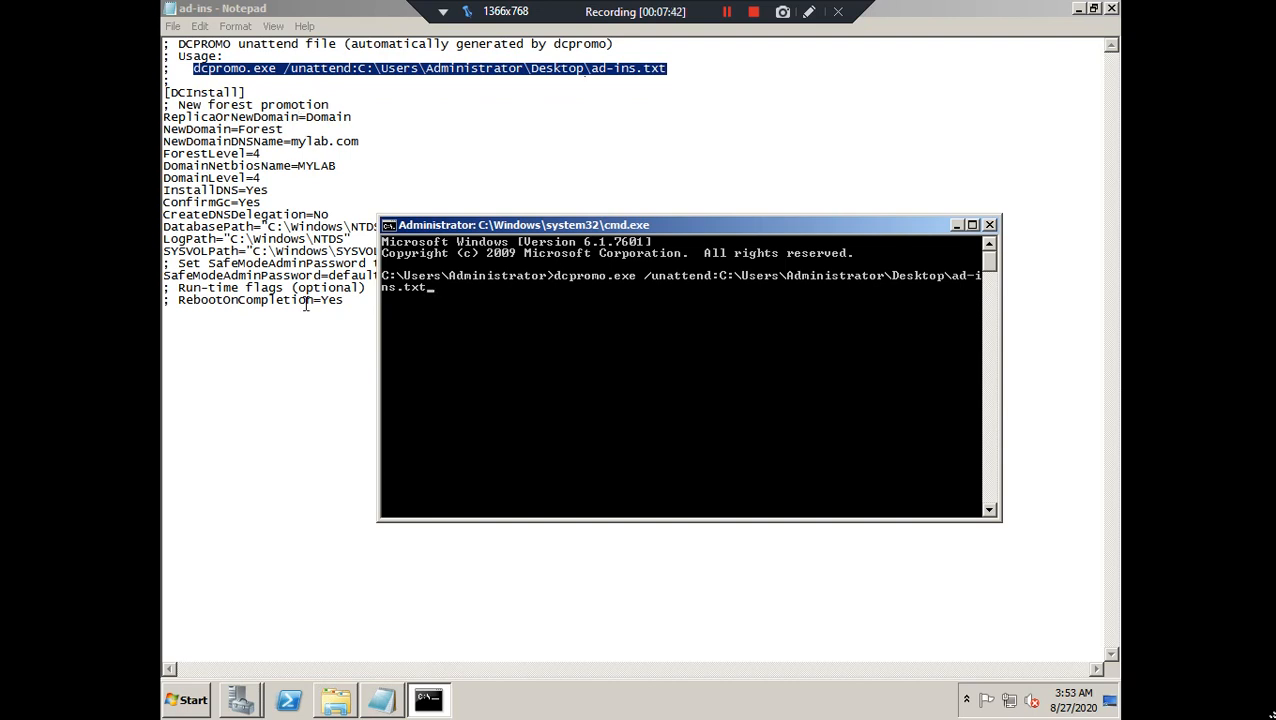
Close the Command Prompt and tick 'Reboot on completion' in the AD DS installation progress dialog
mouse_move(248, 706)
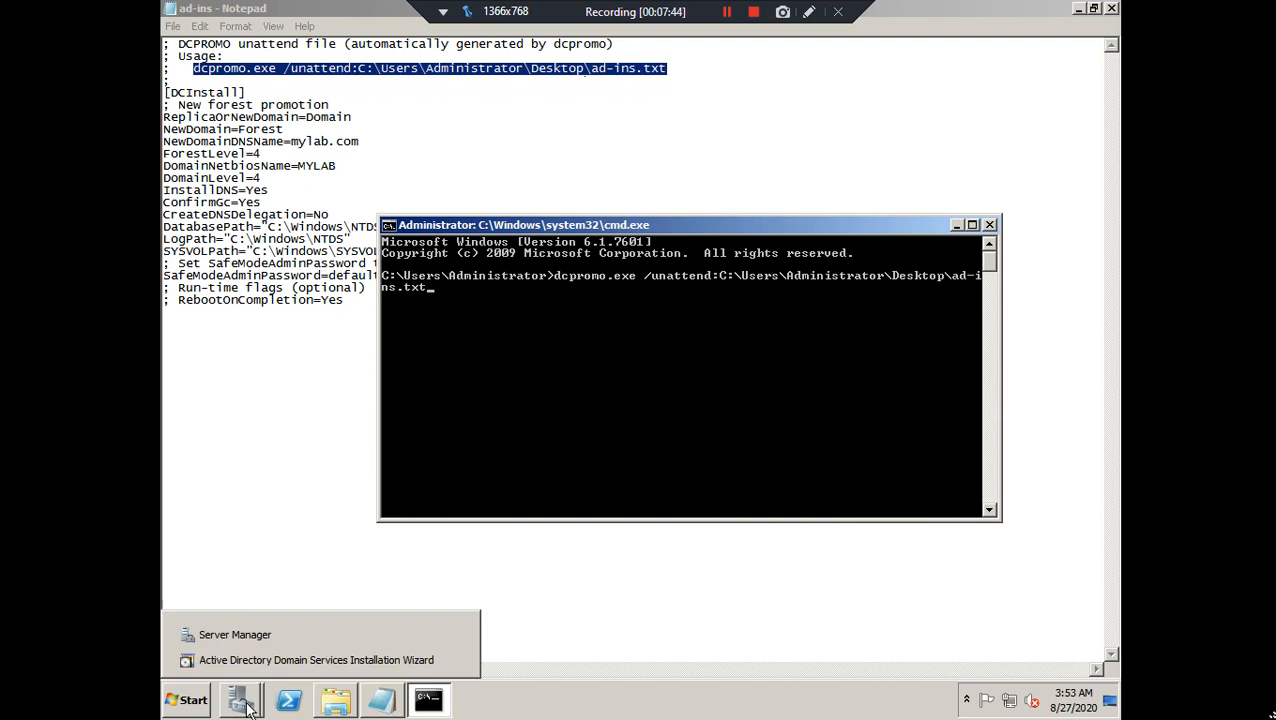
click(268, 659)
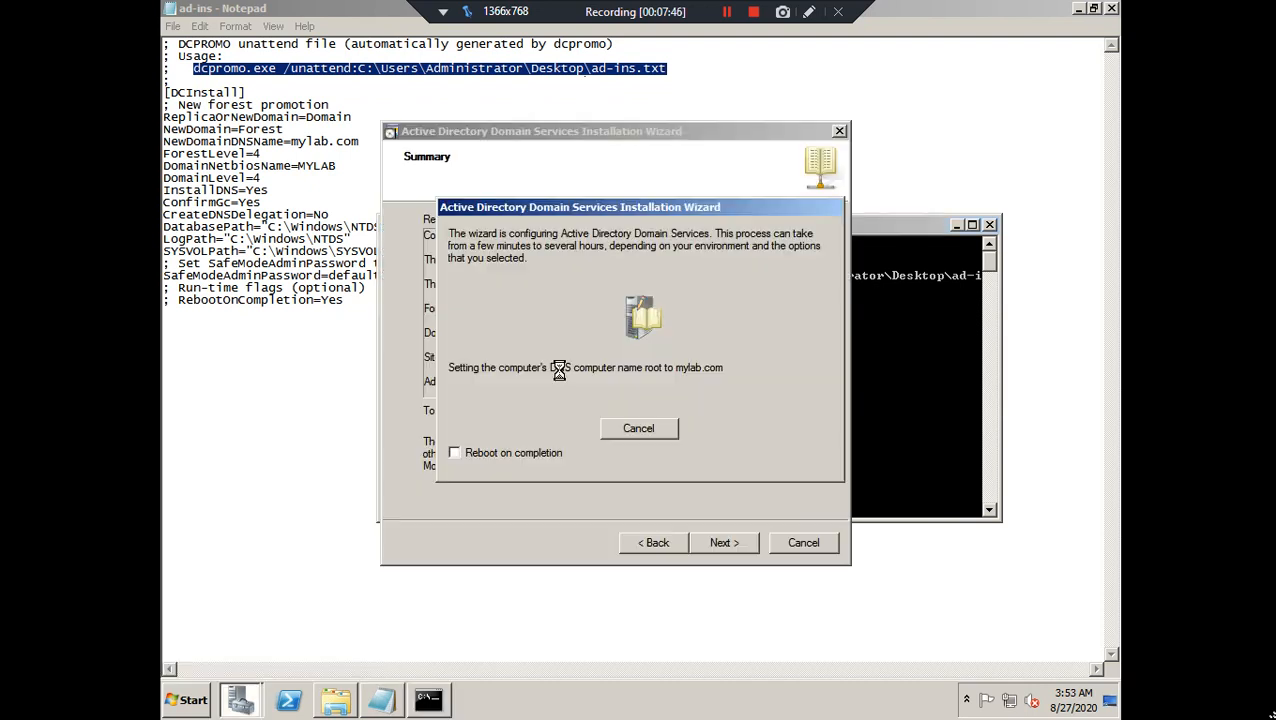
click(908, 358)
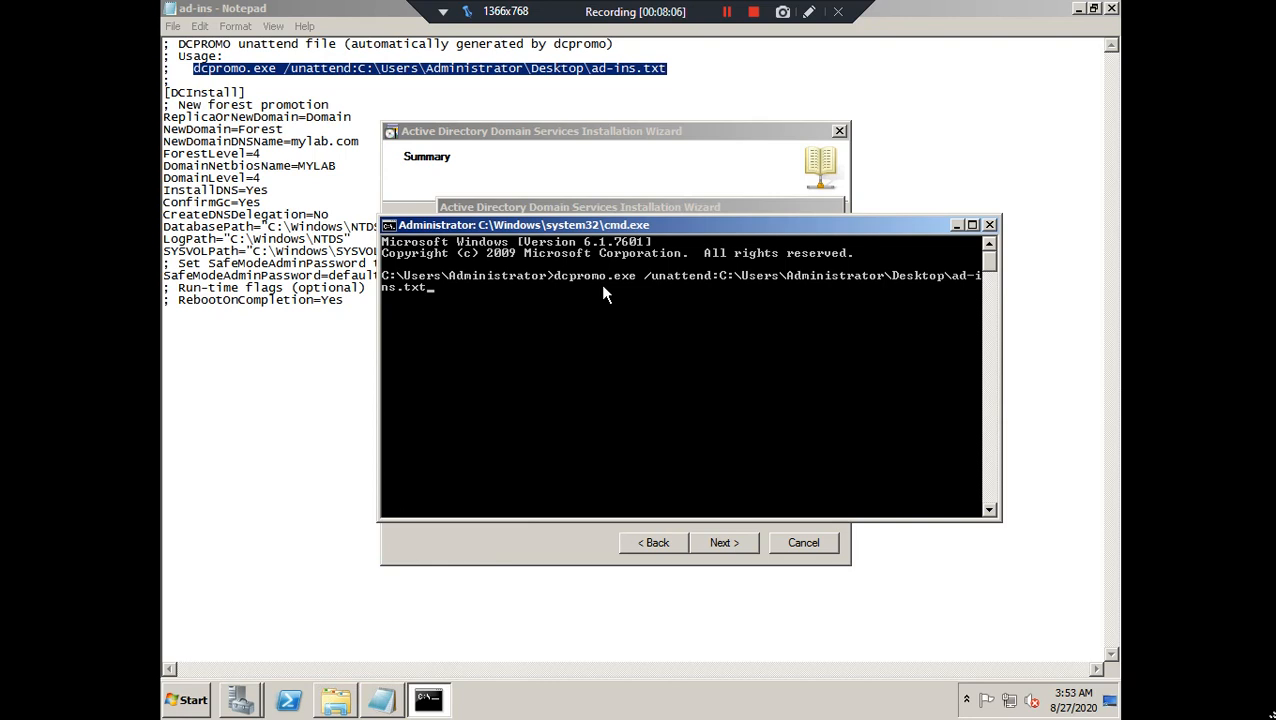
click(989, 225)
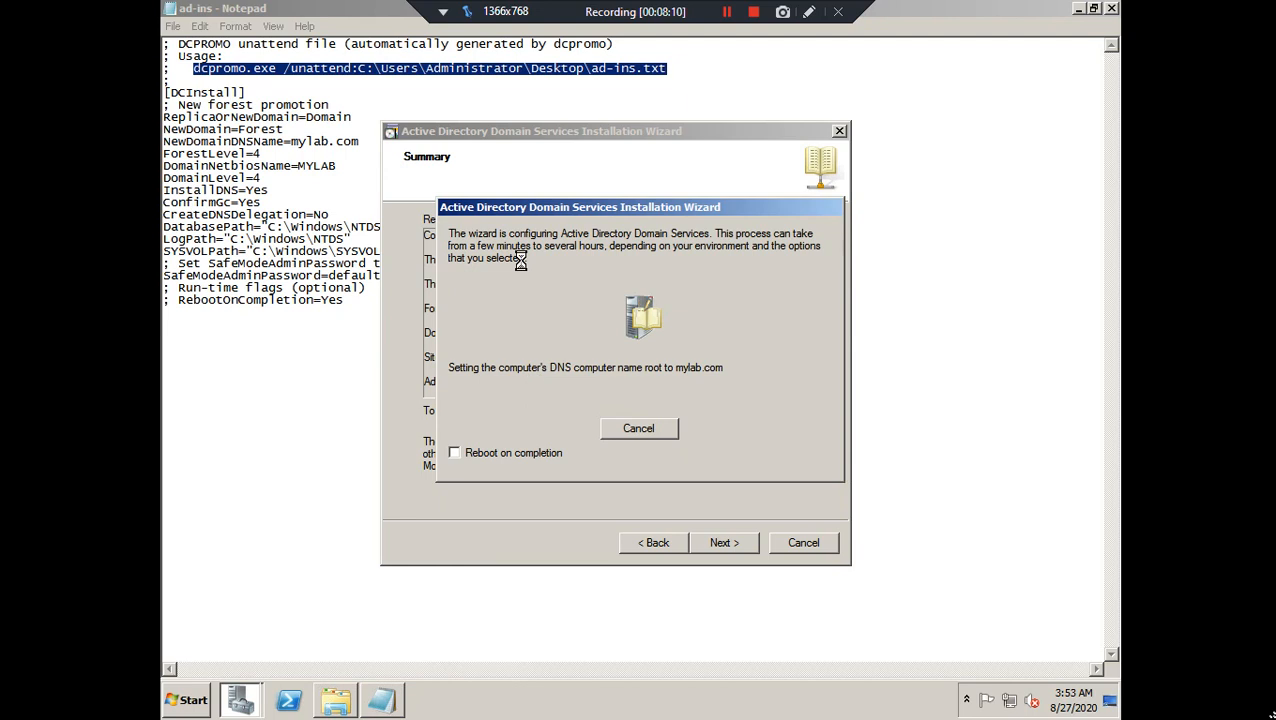
click(455, 453)
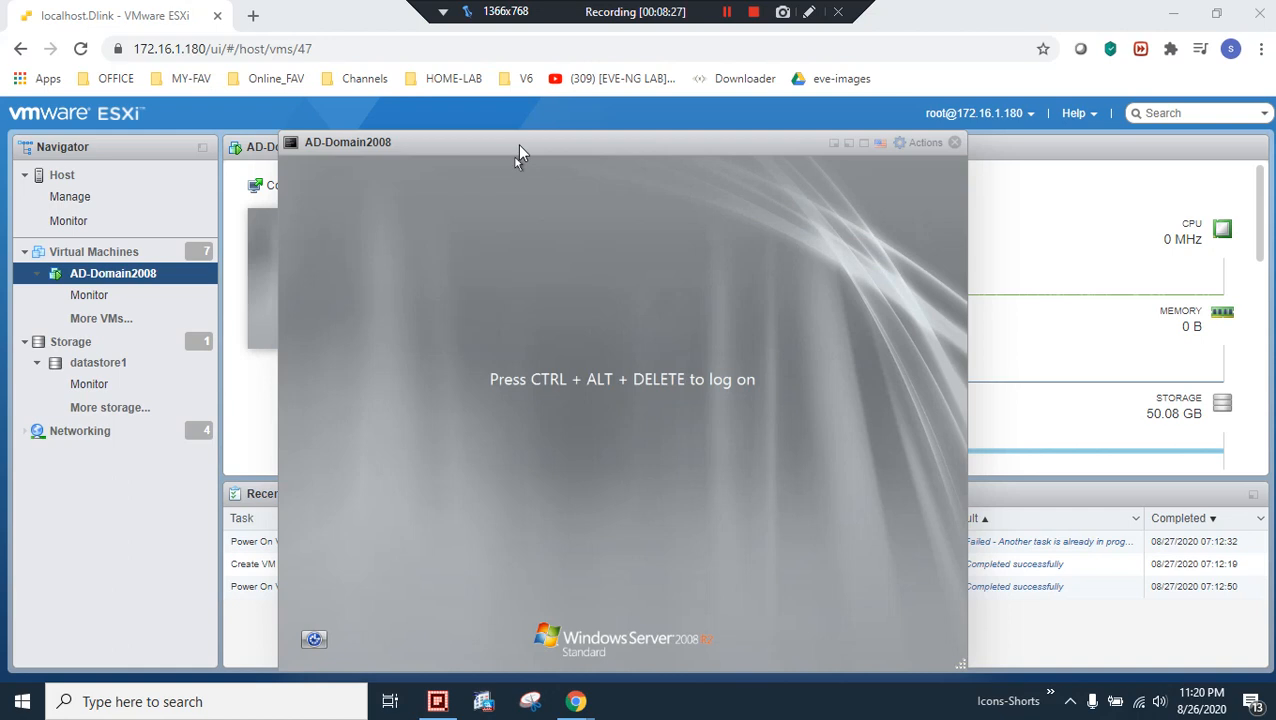
Send Ctrl-Alt-Delete to the AD-Domain2008 VM through Guest OS > Send keys
right_click(568, 150)
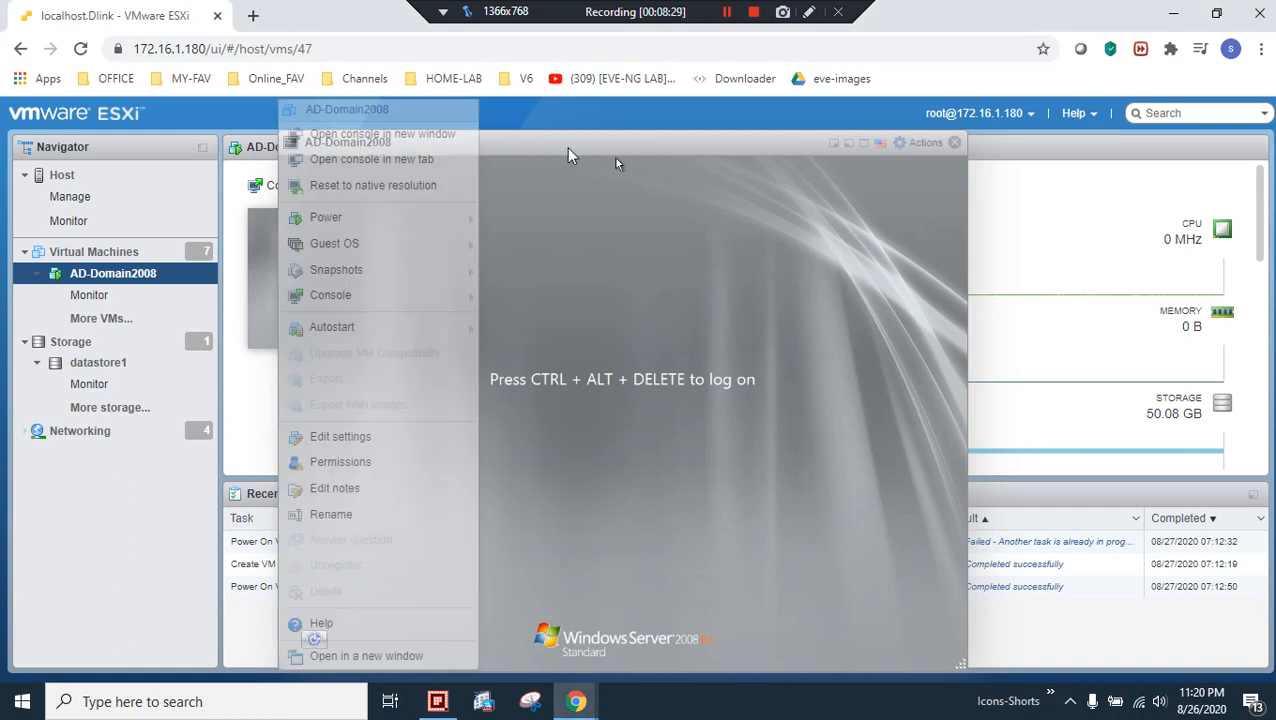
mouse_move(414, 244)
mouse_move(578, 301)
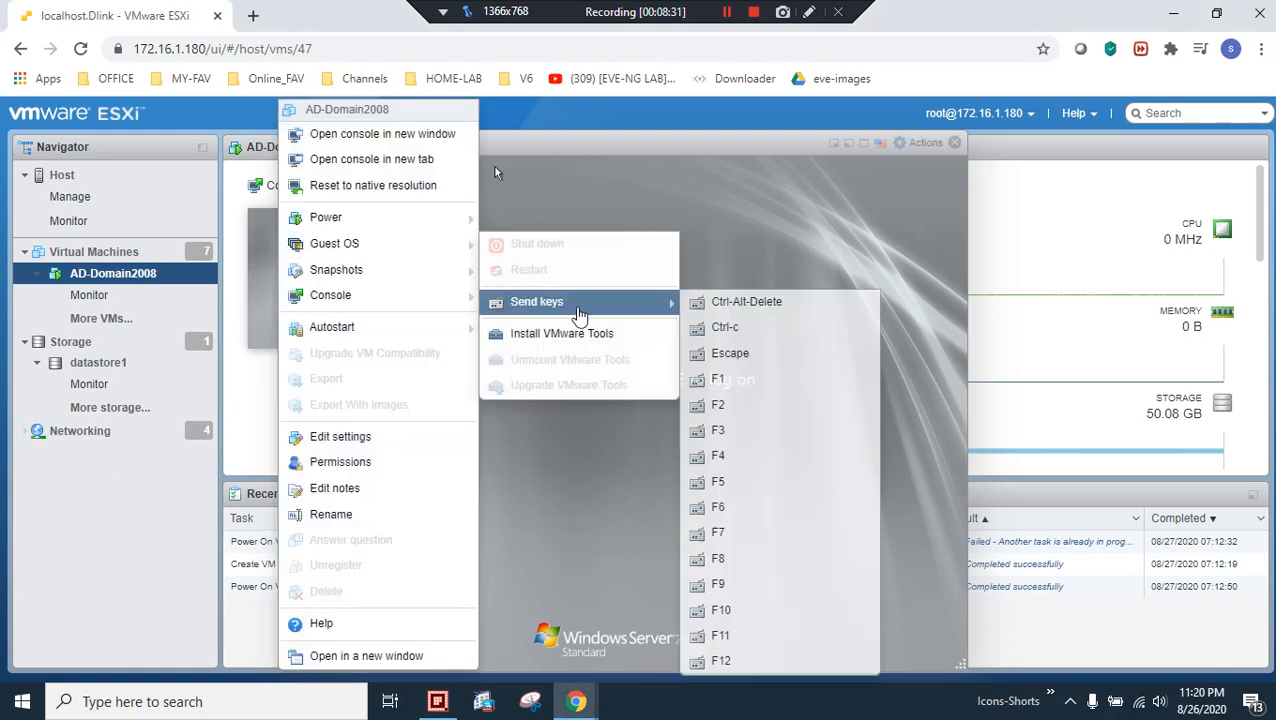
click(721, 308)
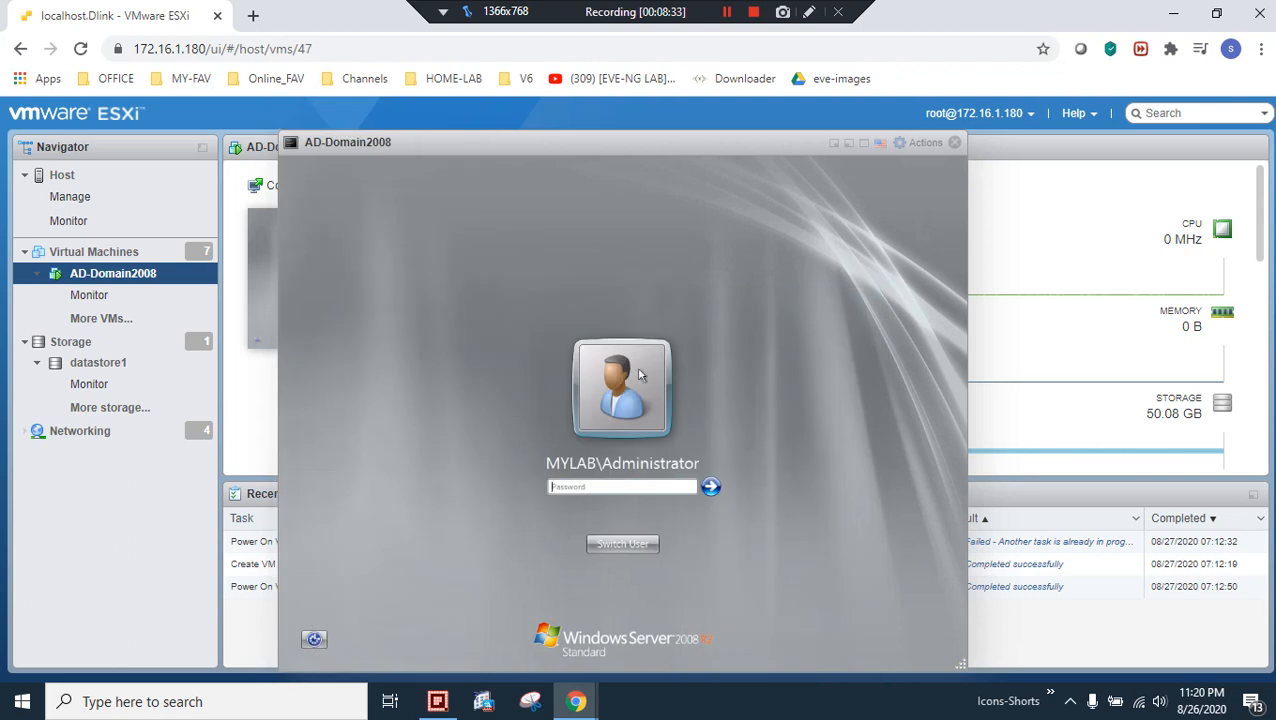
Switch the console to full screen and sign in as MYLAB\Administrator with the account password
click(864, 145)
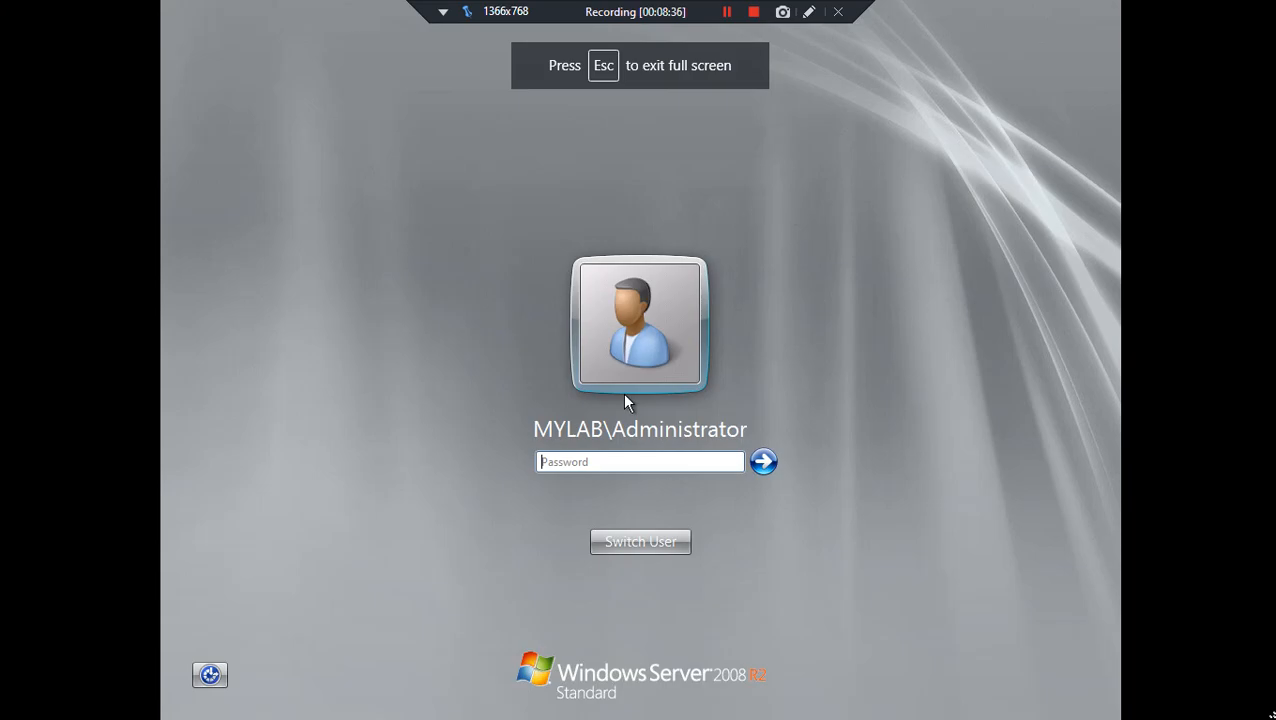
click(640, 461)
text(•••••)
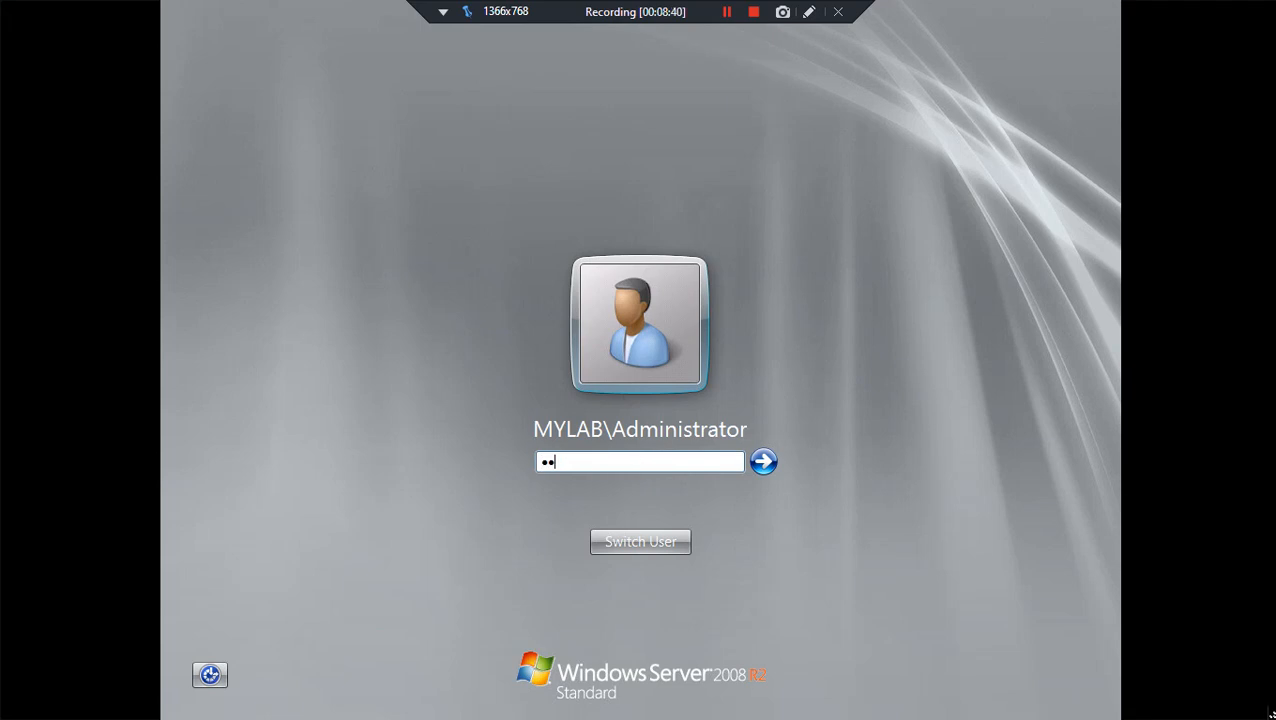
text(•••)
key(Return)
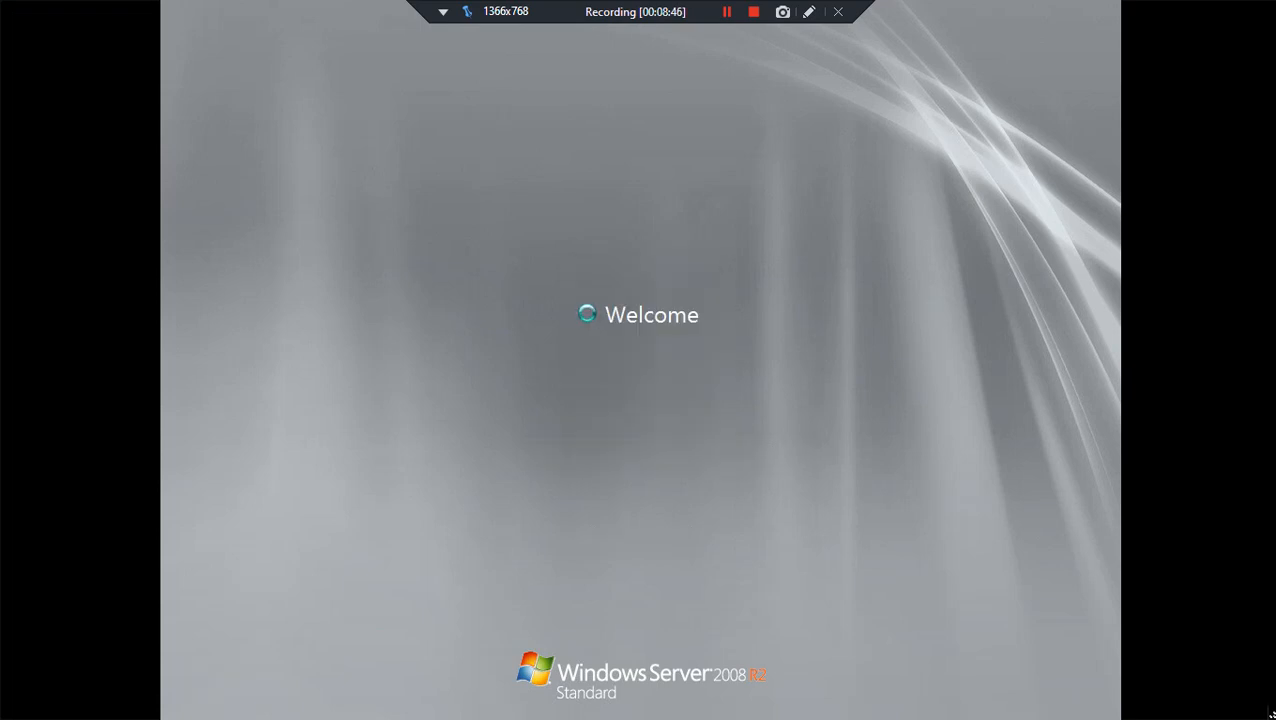
Open a Command Prompt and run nslookup mylab.com, which resolves to 172.16.1.181
click(727, 12)
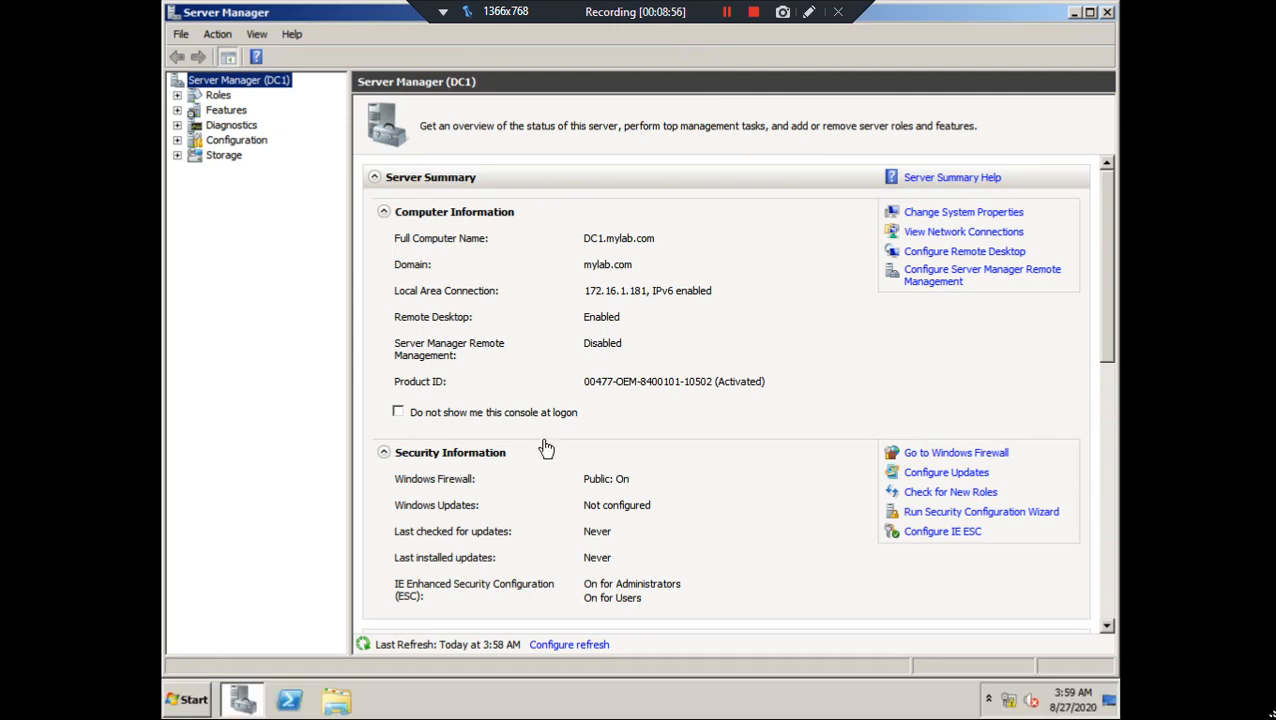
click(199, 693)
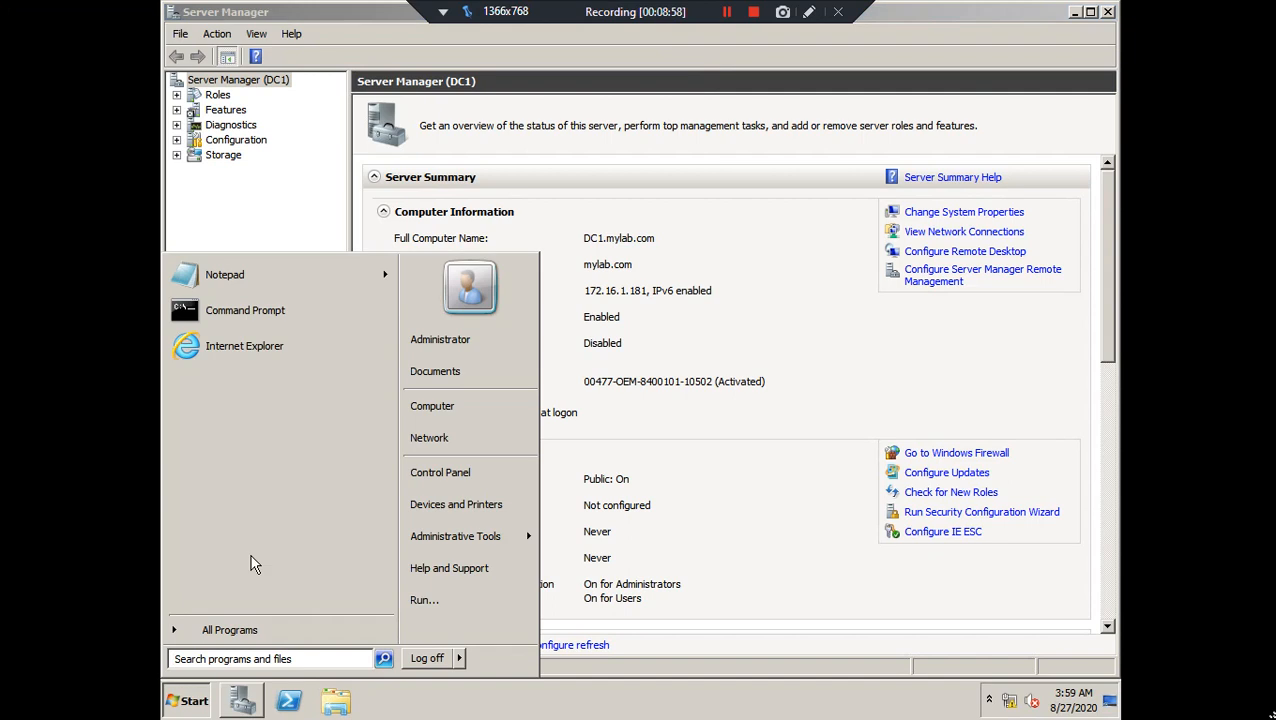
click(277, 310)
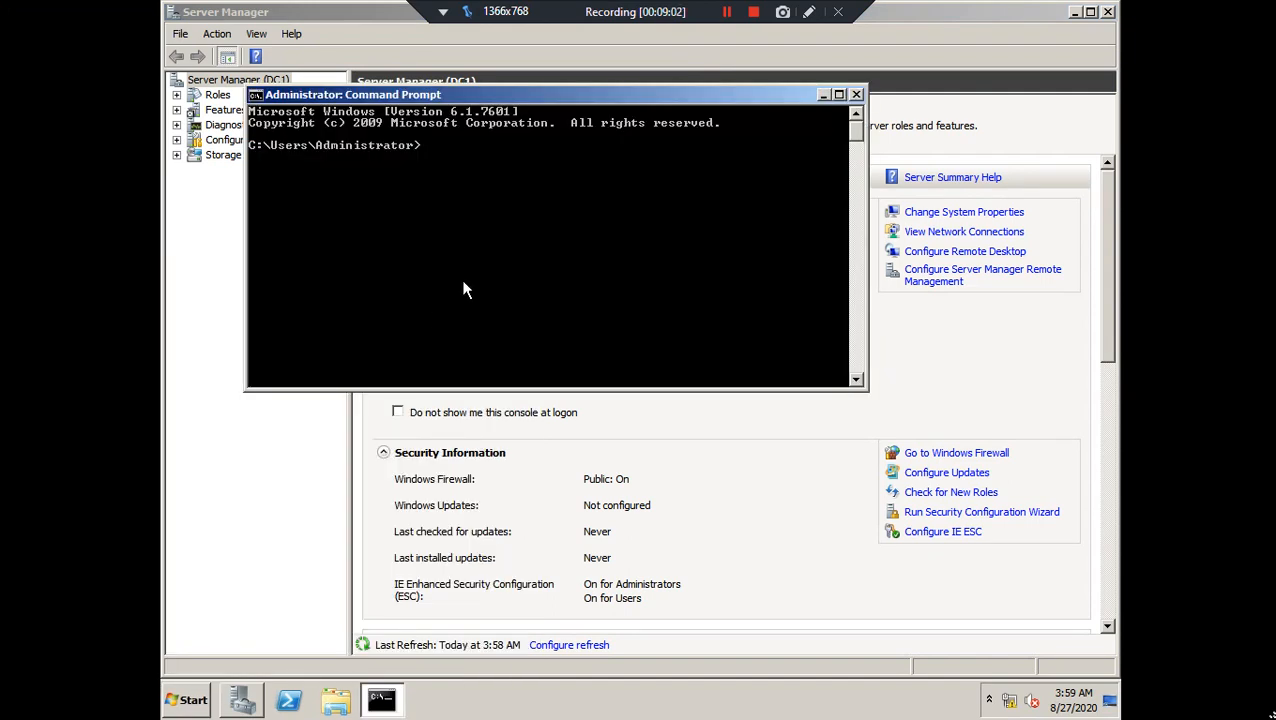
text(n)
text(sloou)
key(BackSpace)
key(BackSpace)
key(BackSpace)
text(okup mylab.c)
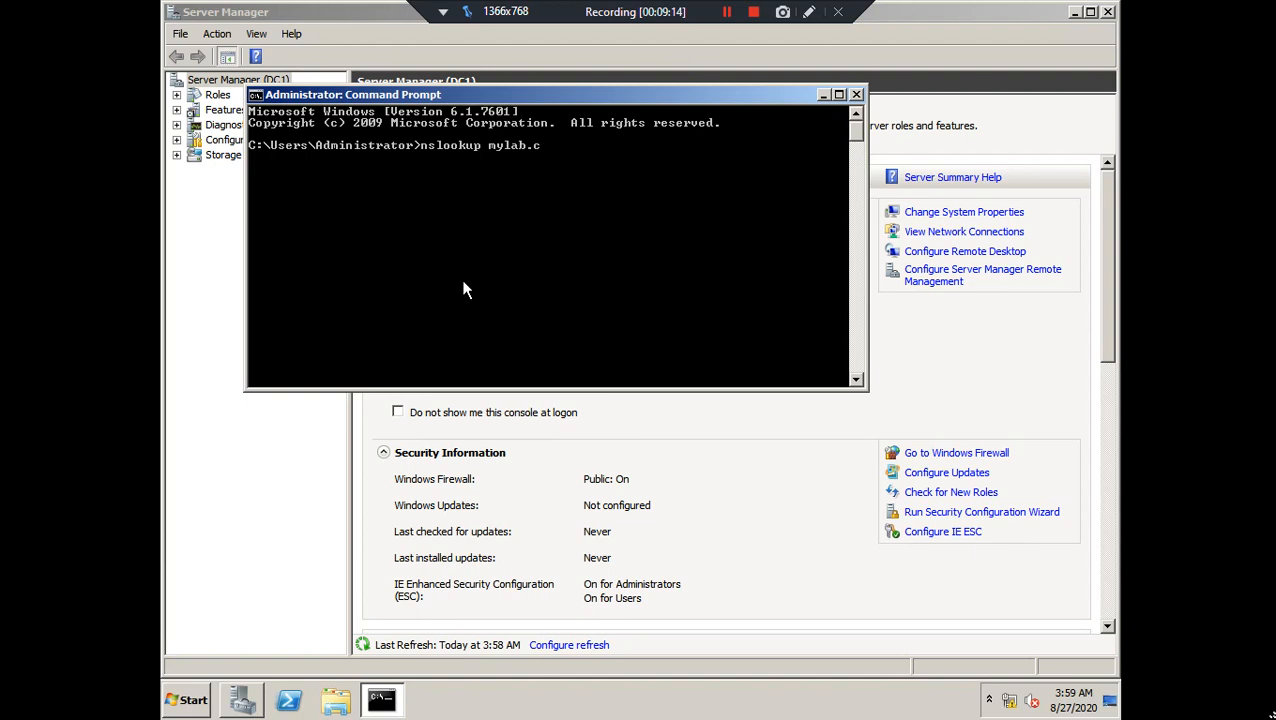
text(om)
key(Return)
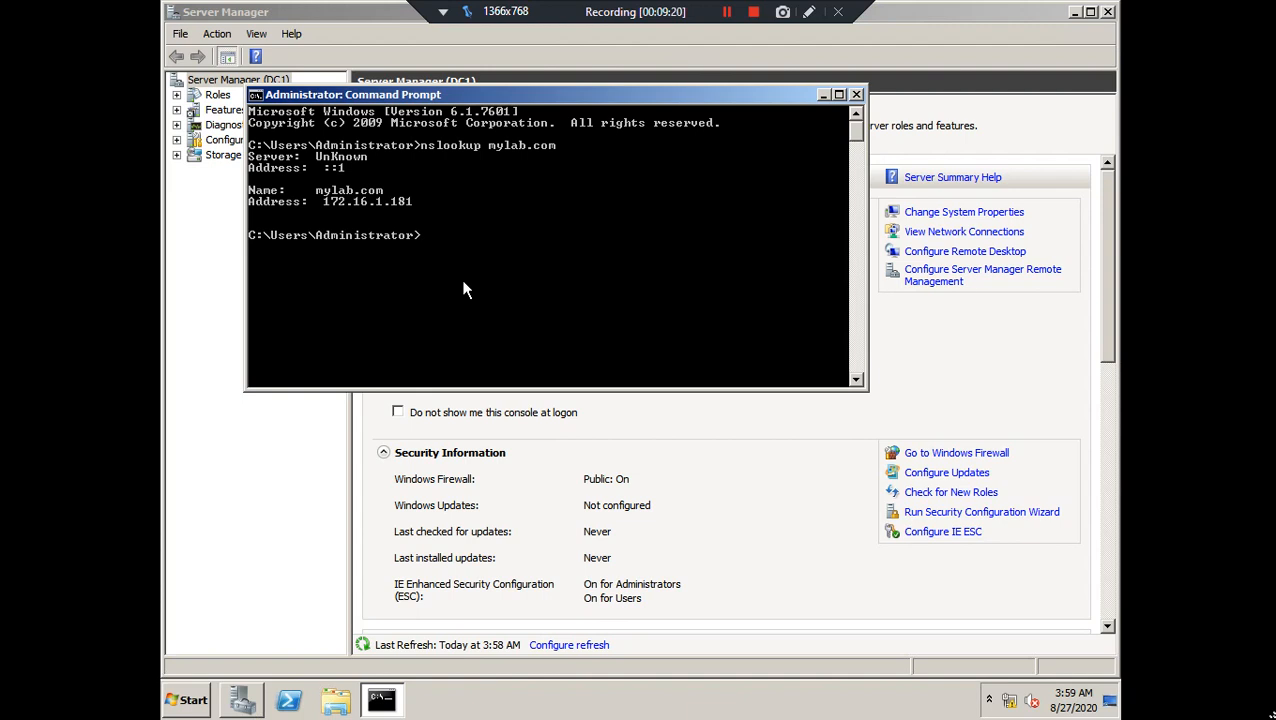
Run nslookup 172.16.1.181, whose reverse lookup times out
key(Up)
key(BackSpace)
key(BackSpace)
key(BackSpace)
key(BackSpace)
key(BackSpace)
key(BackSpace)
key(BackSpace)
key(BackSpace)
text(172.16.1.181)
key(Return)
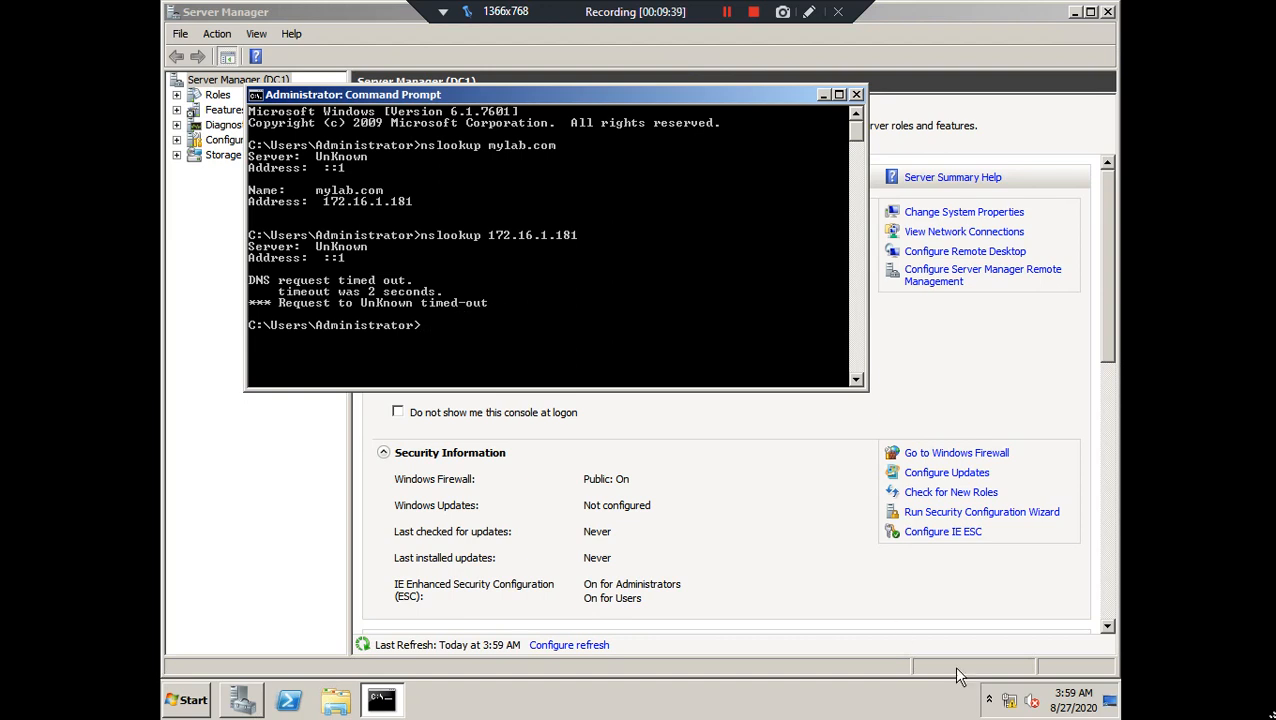
Set the Local Area Connection's IPv4 preferred DNS server to 172.16.1.181
right_click(1012, 700)
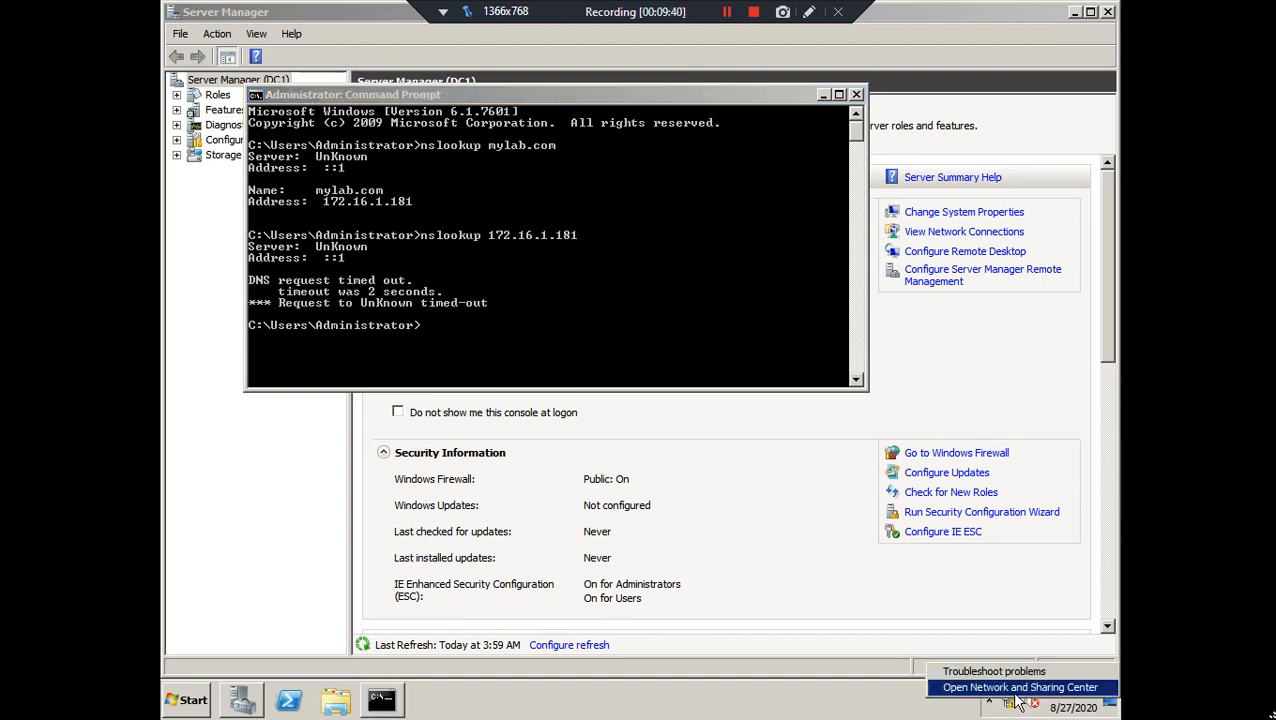
click(1008, 687)
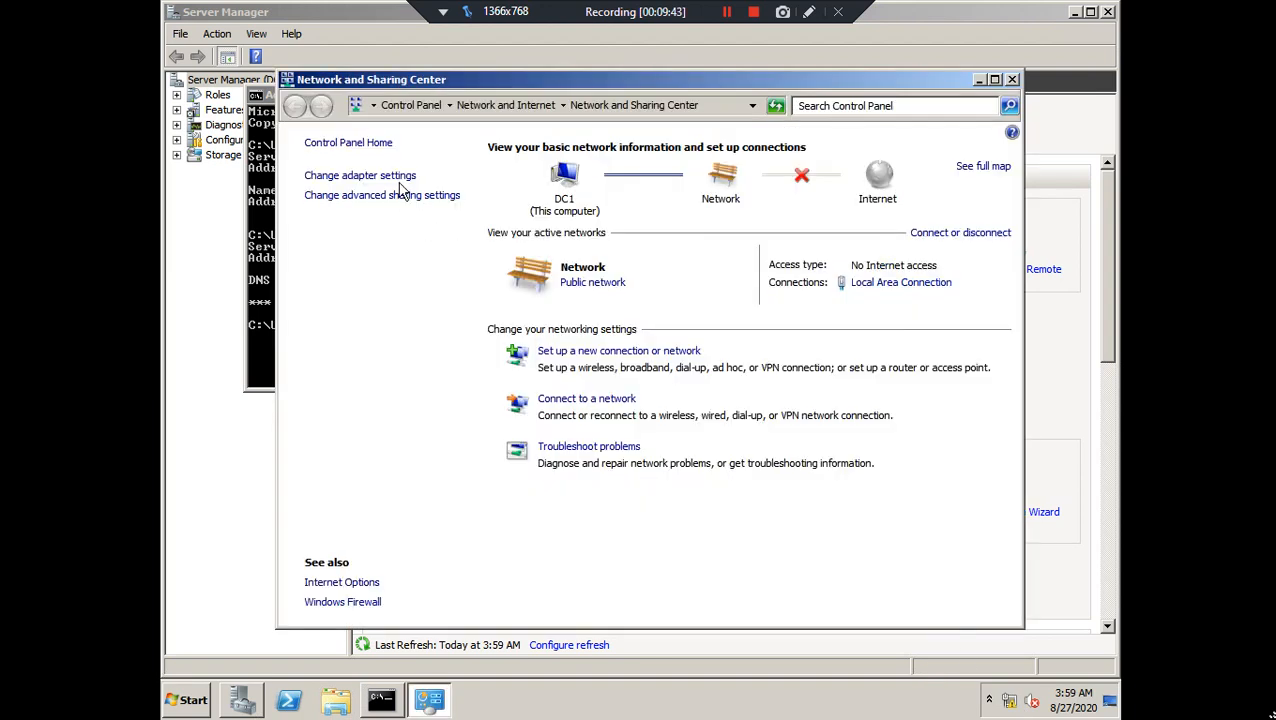
click(384, 175)
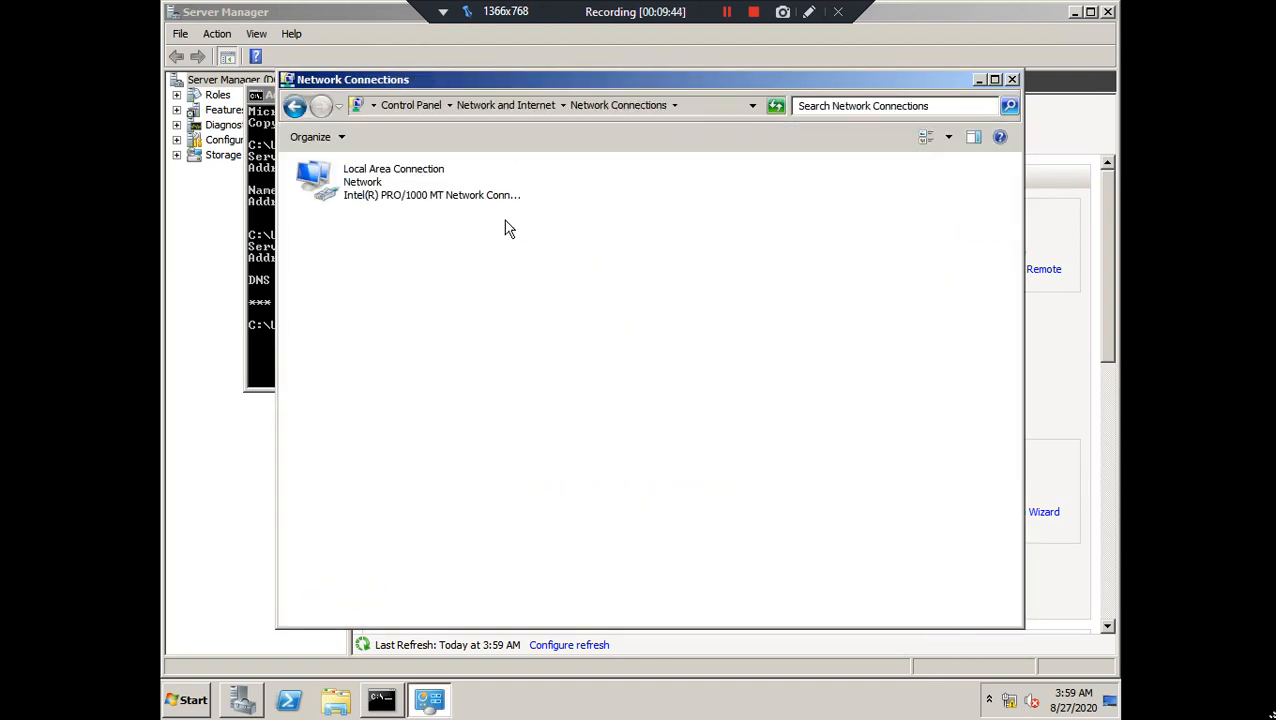
right_click(380, 194)
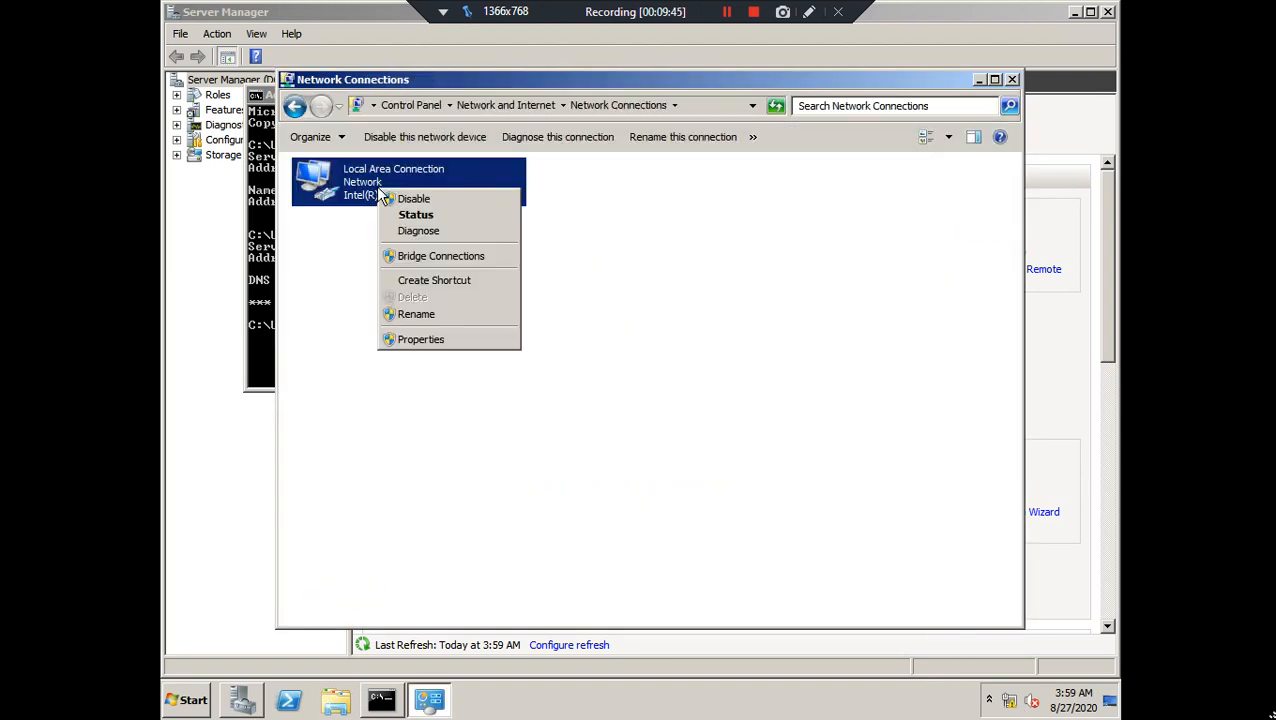
click(460, 340)
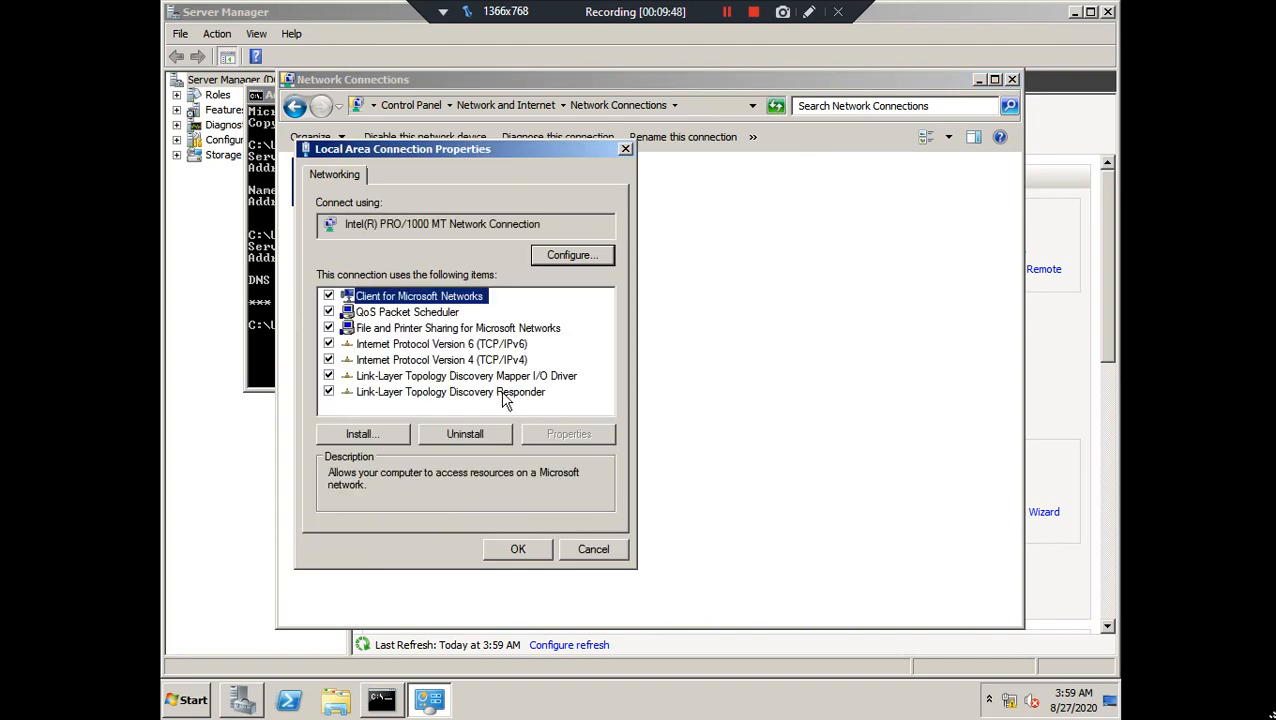
click(511, 363)
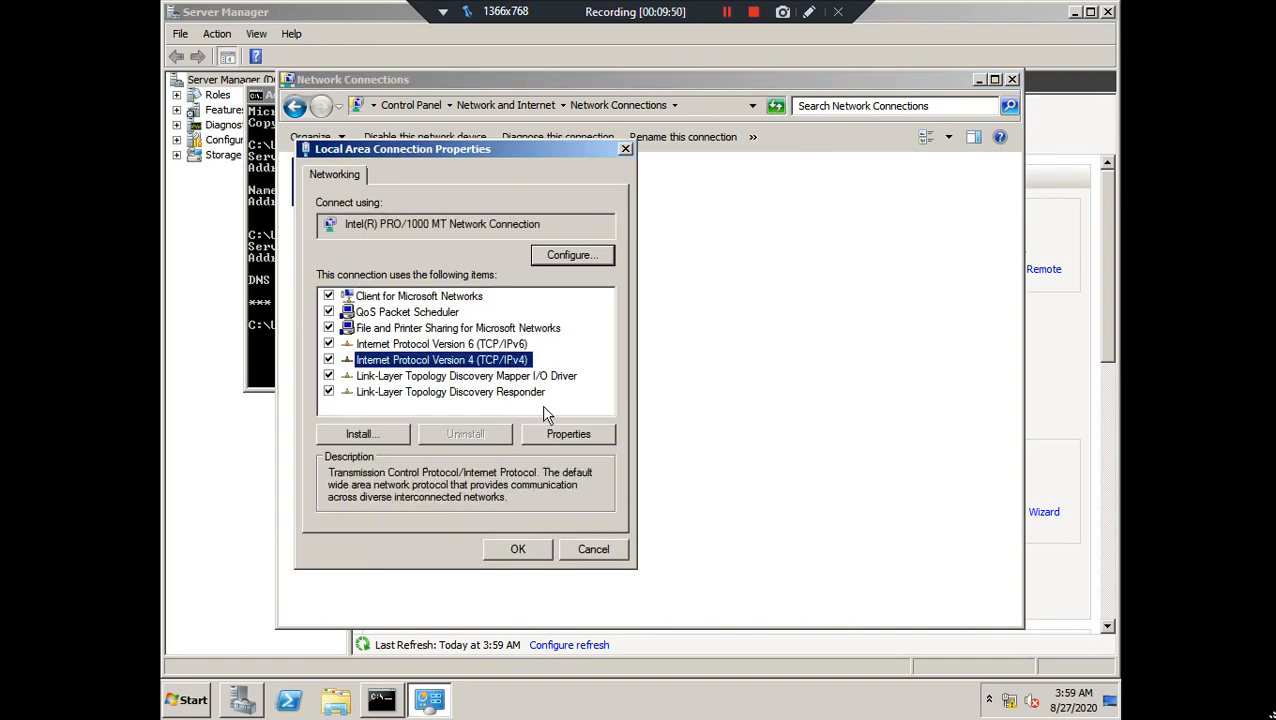
click(557, 435)
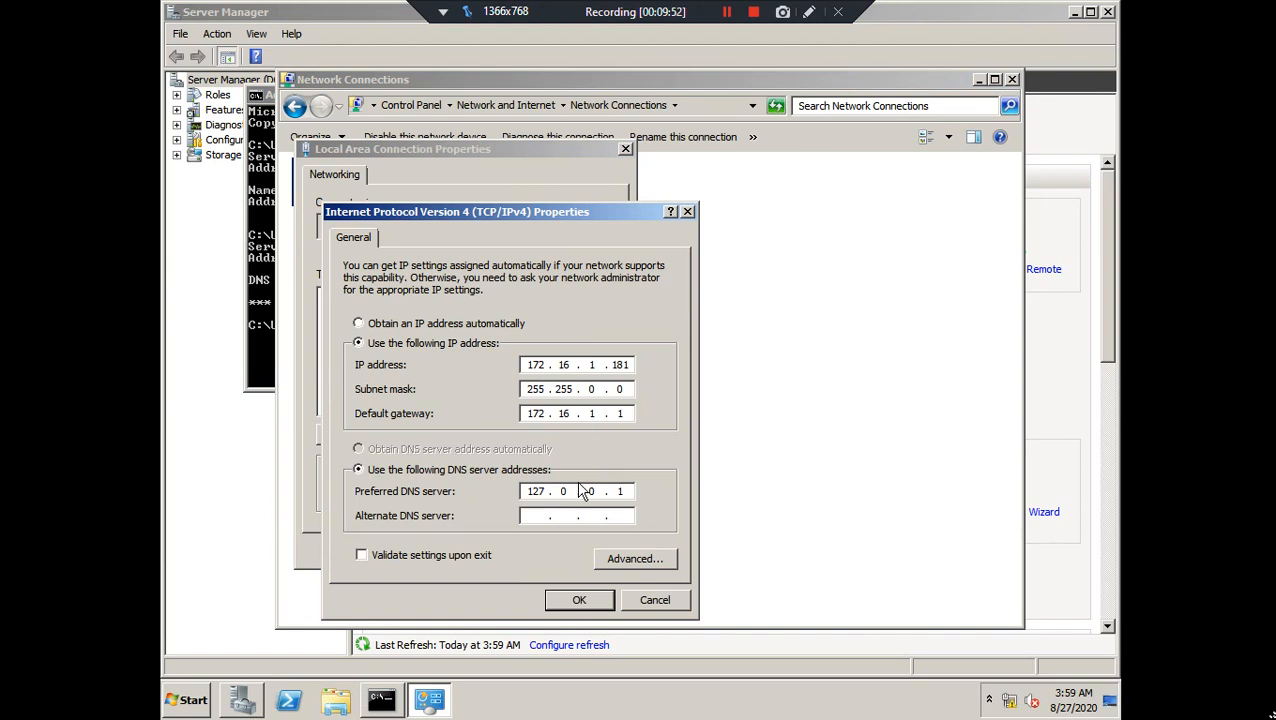
double_click(537, 491)
text(172 . 16 . 1 . 181)
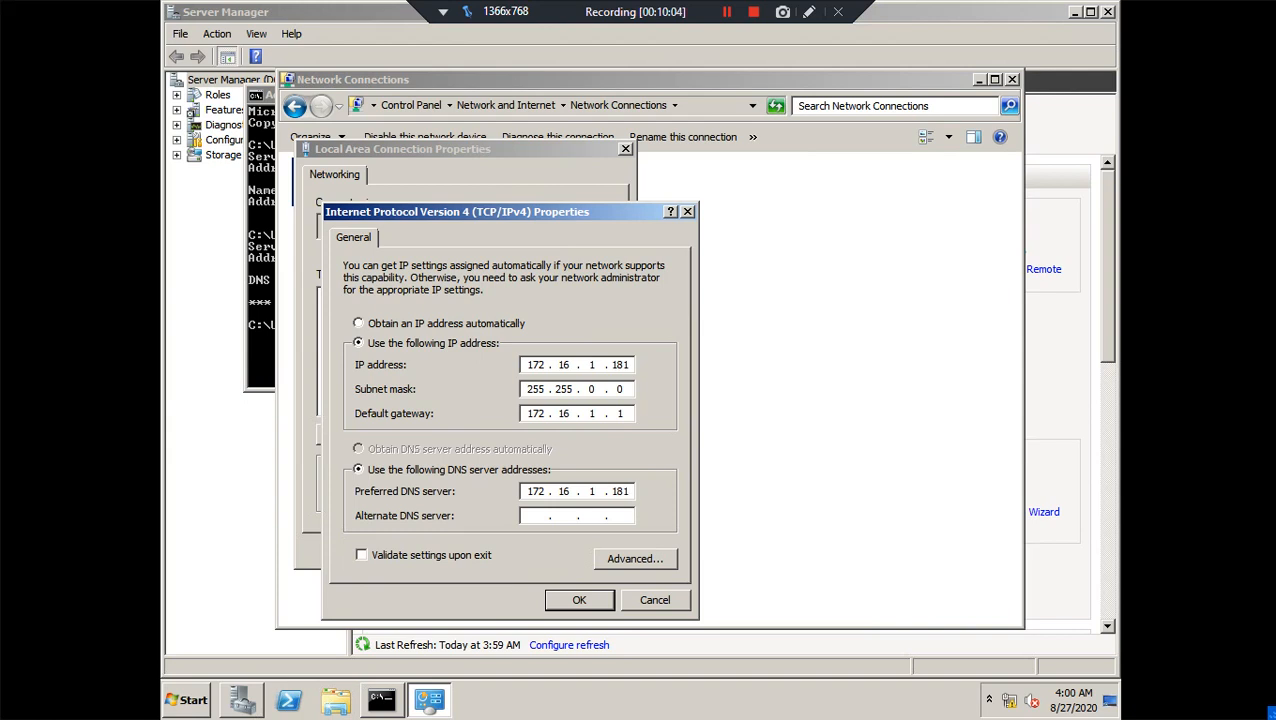
click(568, 598)
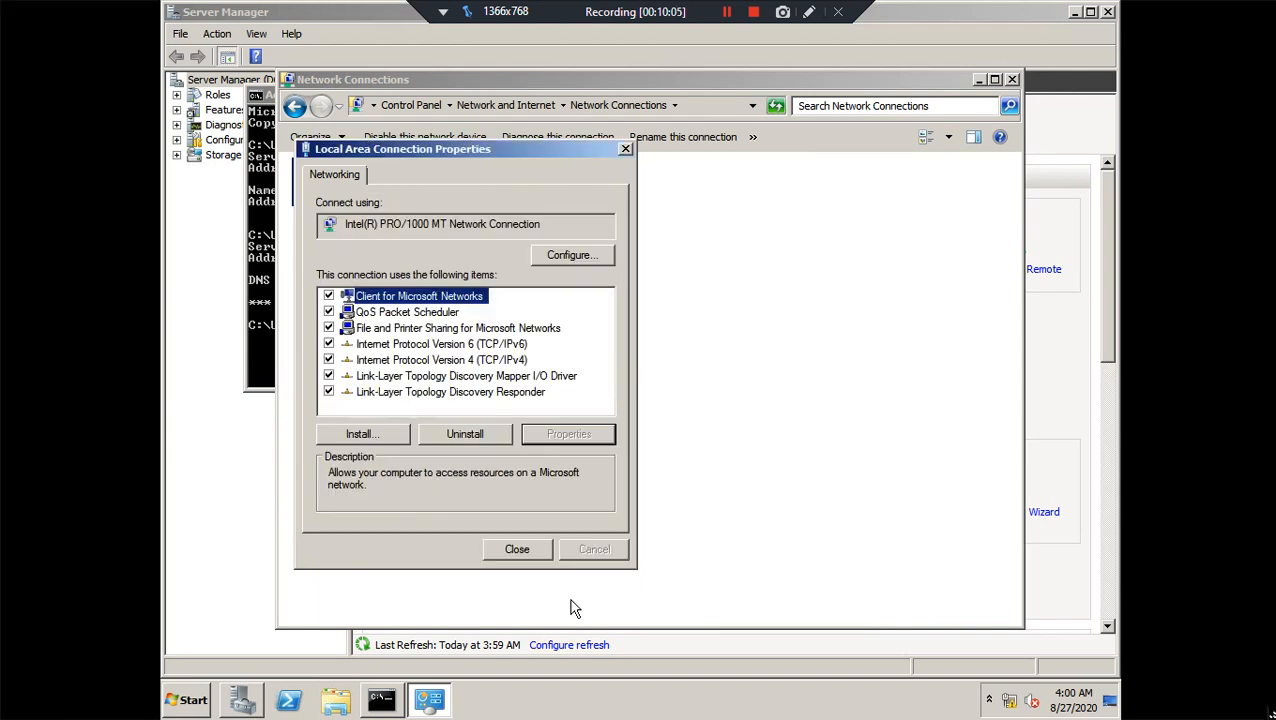
click(517, 550)
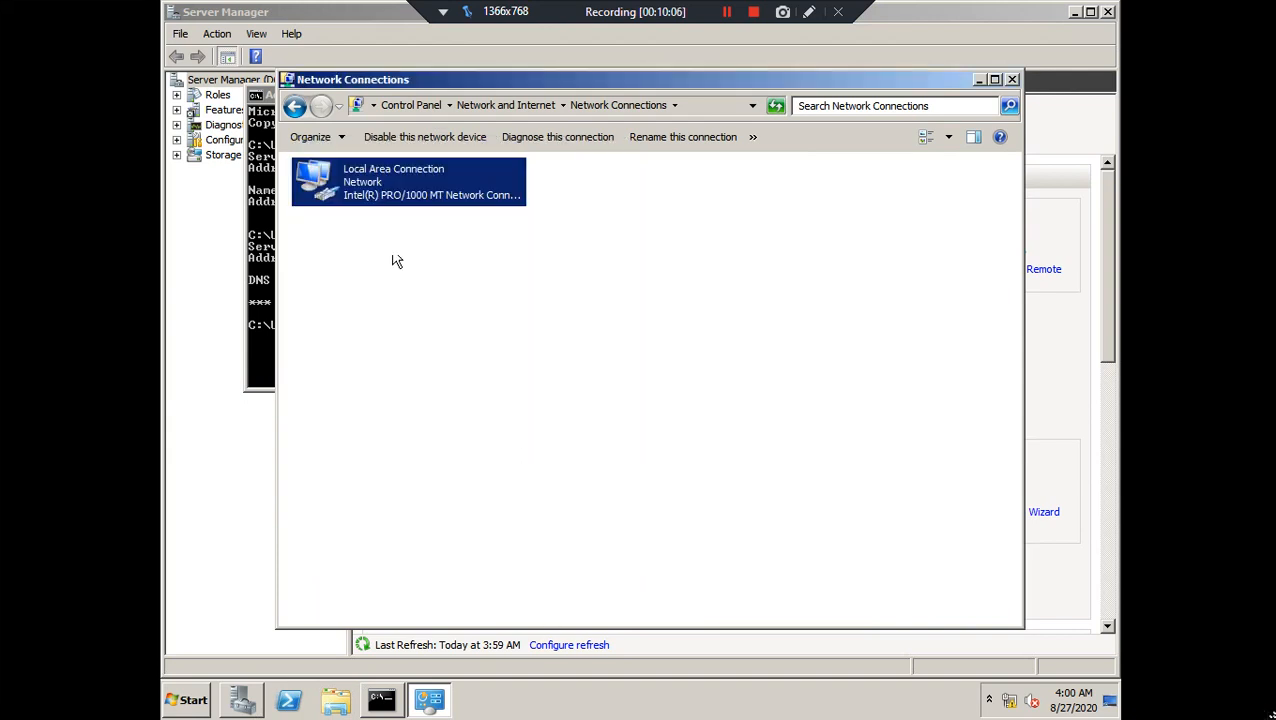
Verify the connection details list DNS server 172.16.1.181, then close Network Connections and minimize Command Prompt
right_click(373, 188)
click(410, 215)
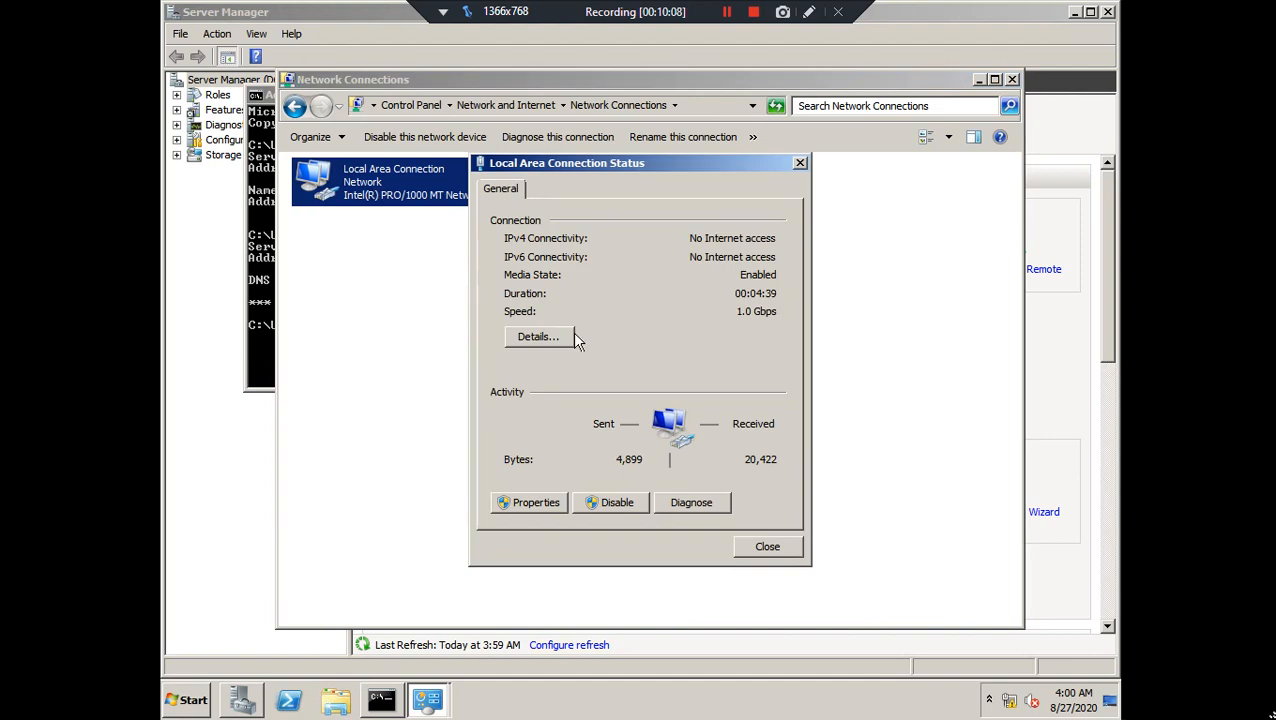
click(570, 335)
click(670, 362)
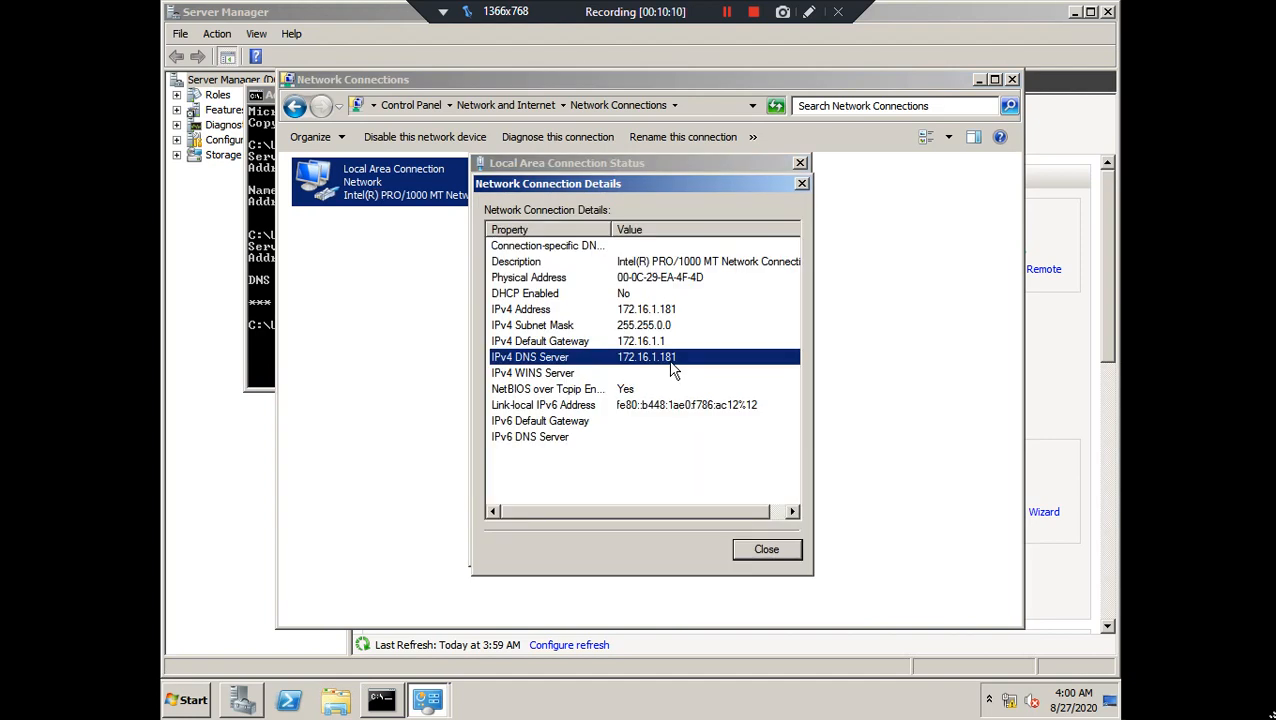
click(767, 552)
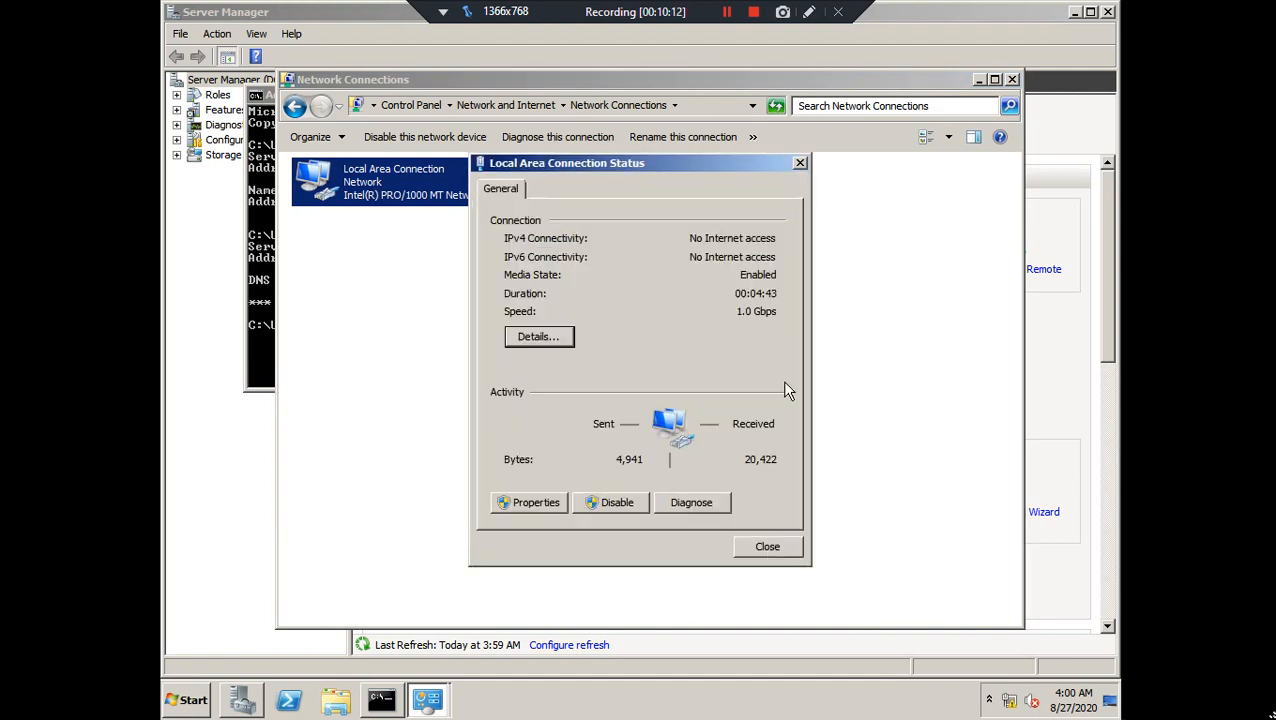
click(770, 546)
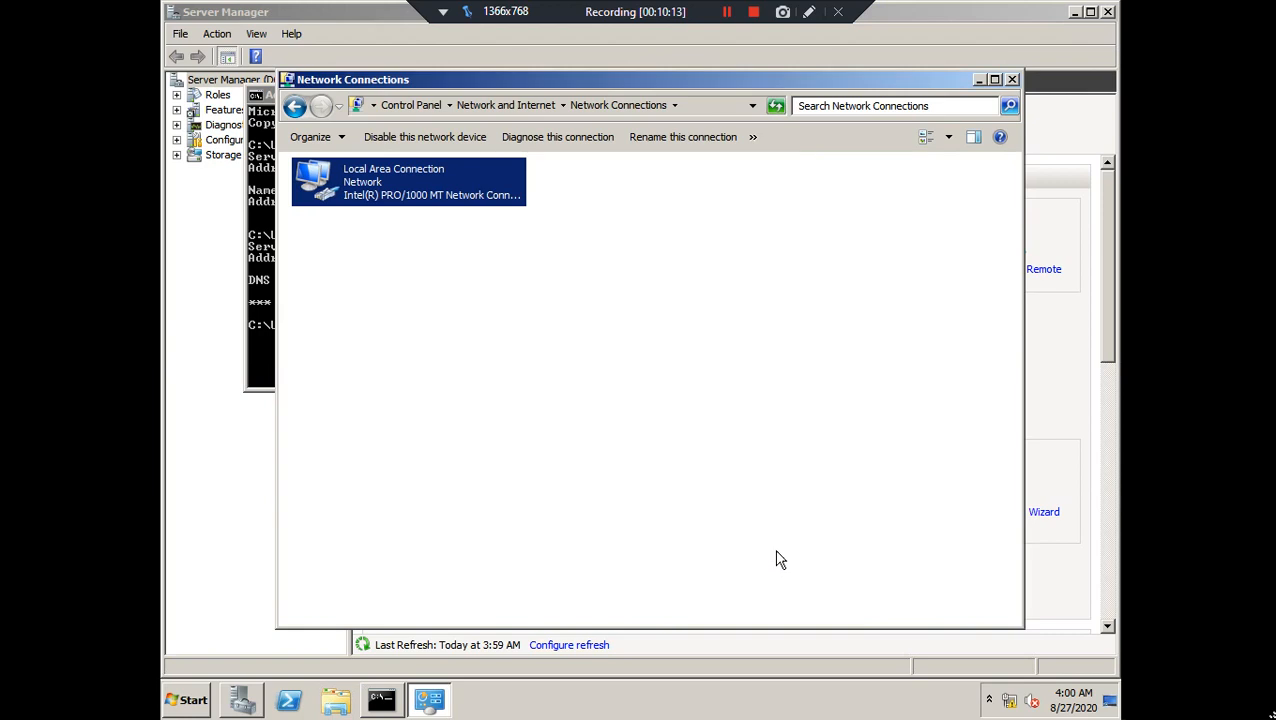
click(1012, 79)
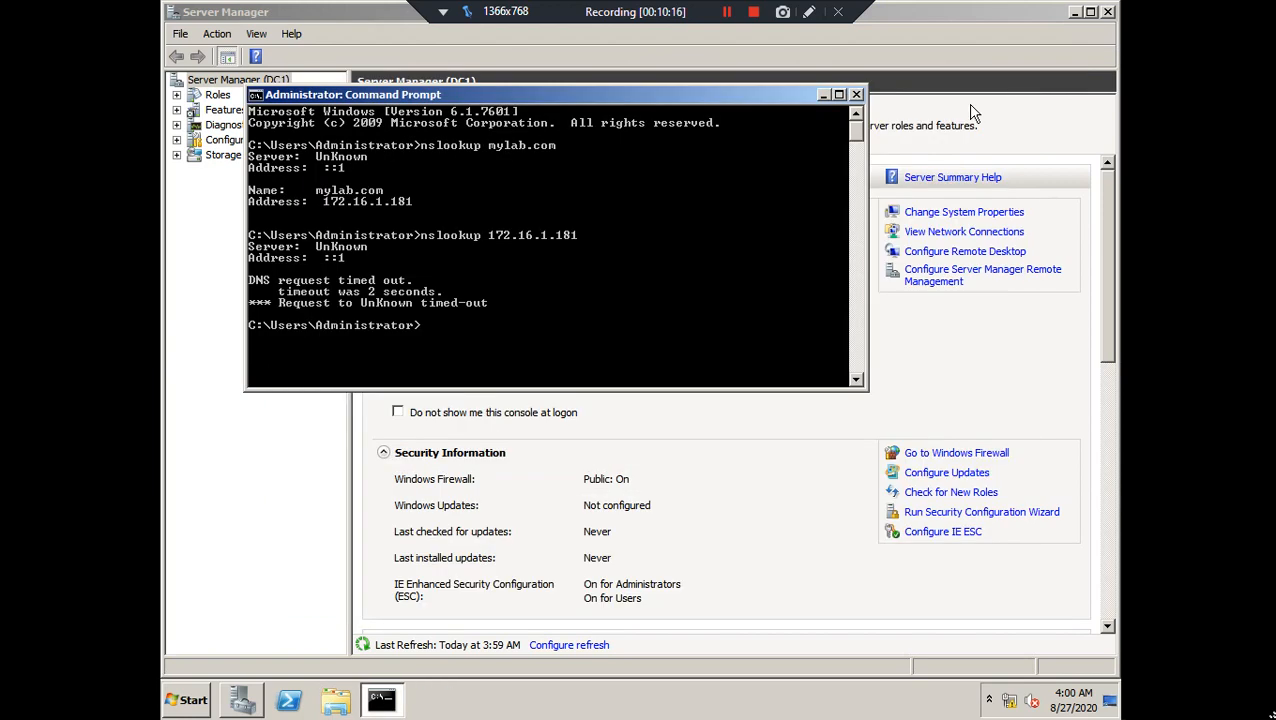
click(824, 95)
Expand Roles > DNS Server > DNS > DC1 and widen the tree pane
double_click(220, 96)
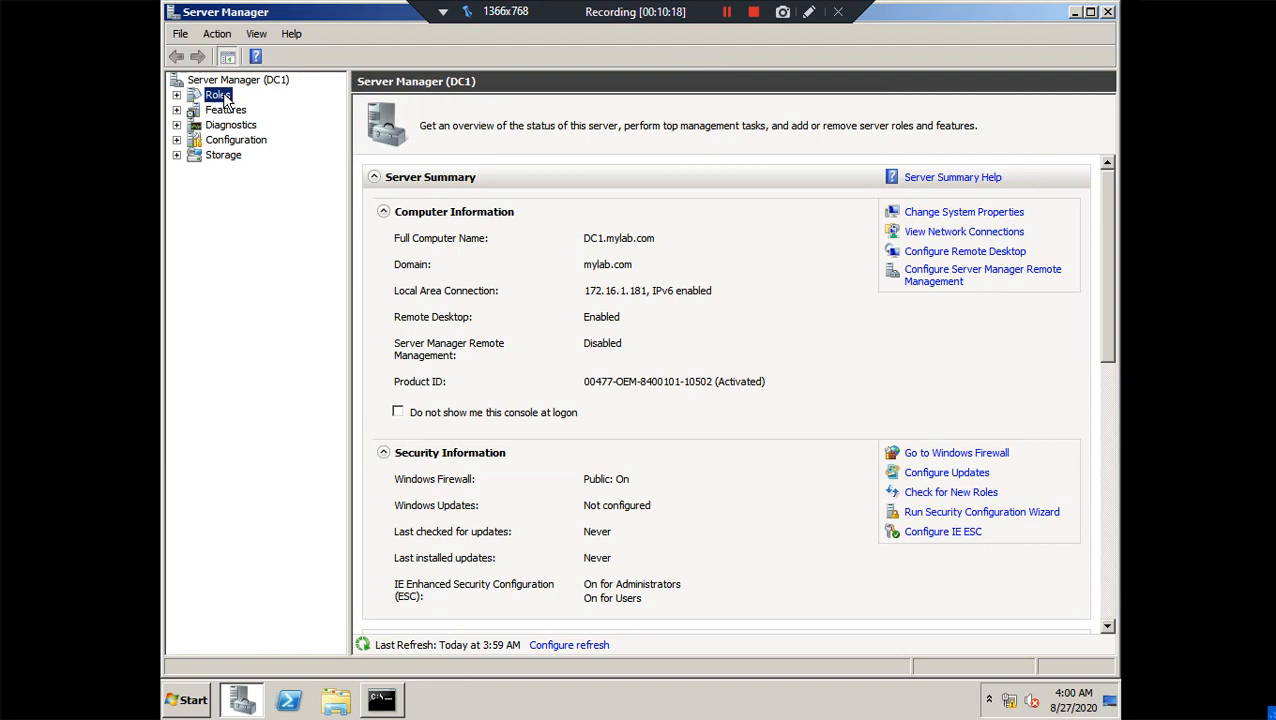
double_click(232, 127)
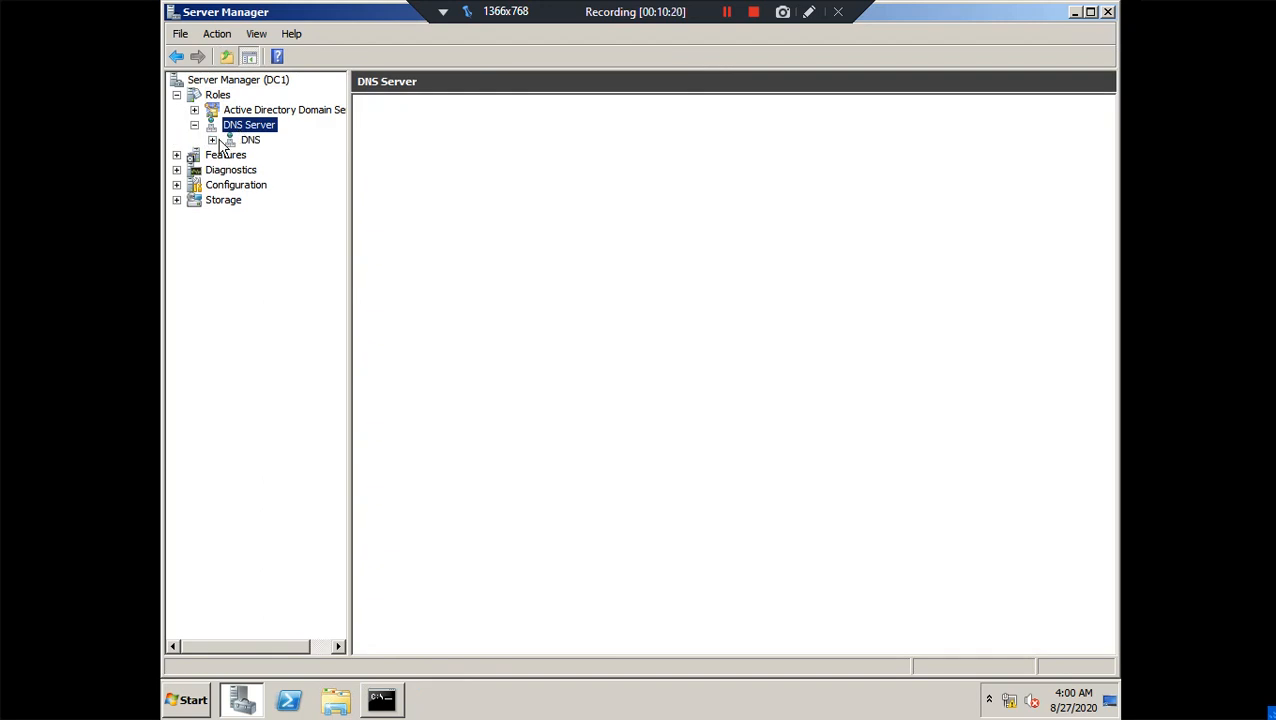
click(213, 140)
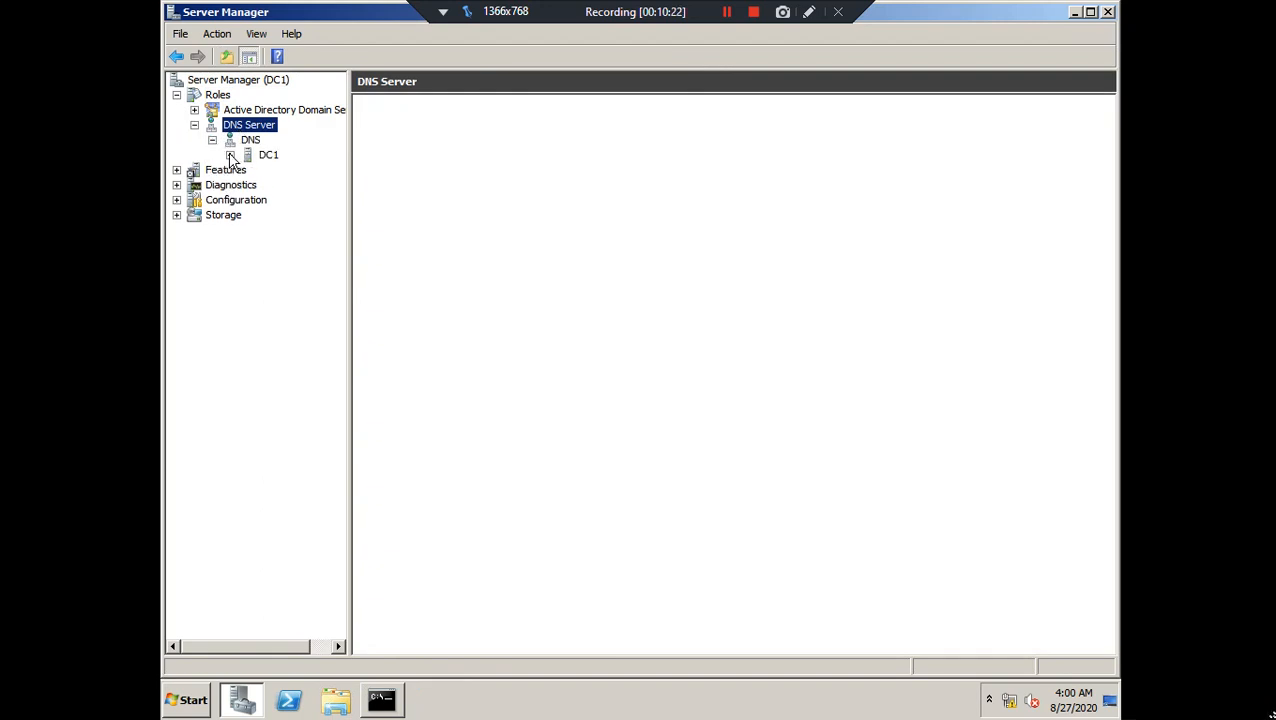
click(230, 155)
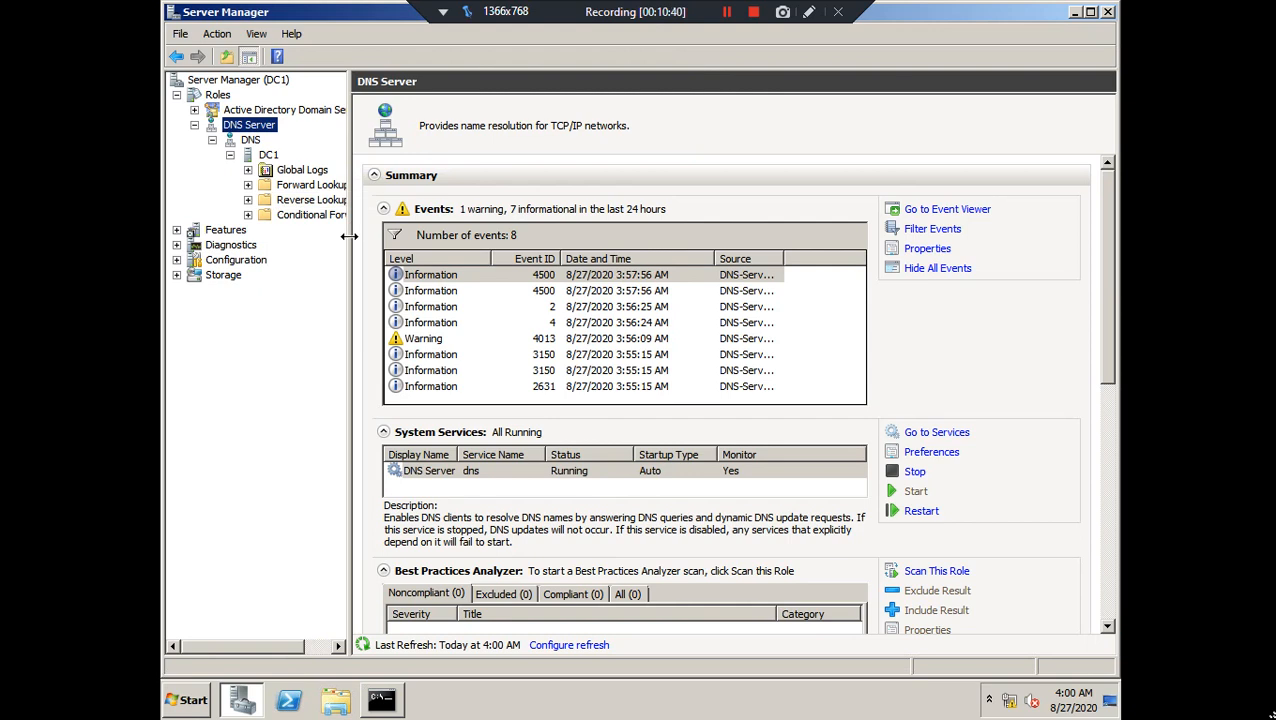
drag(350, 236, 449, 243)
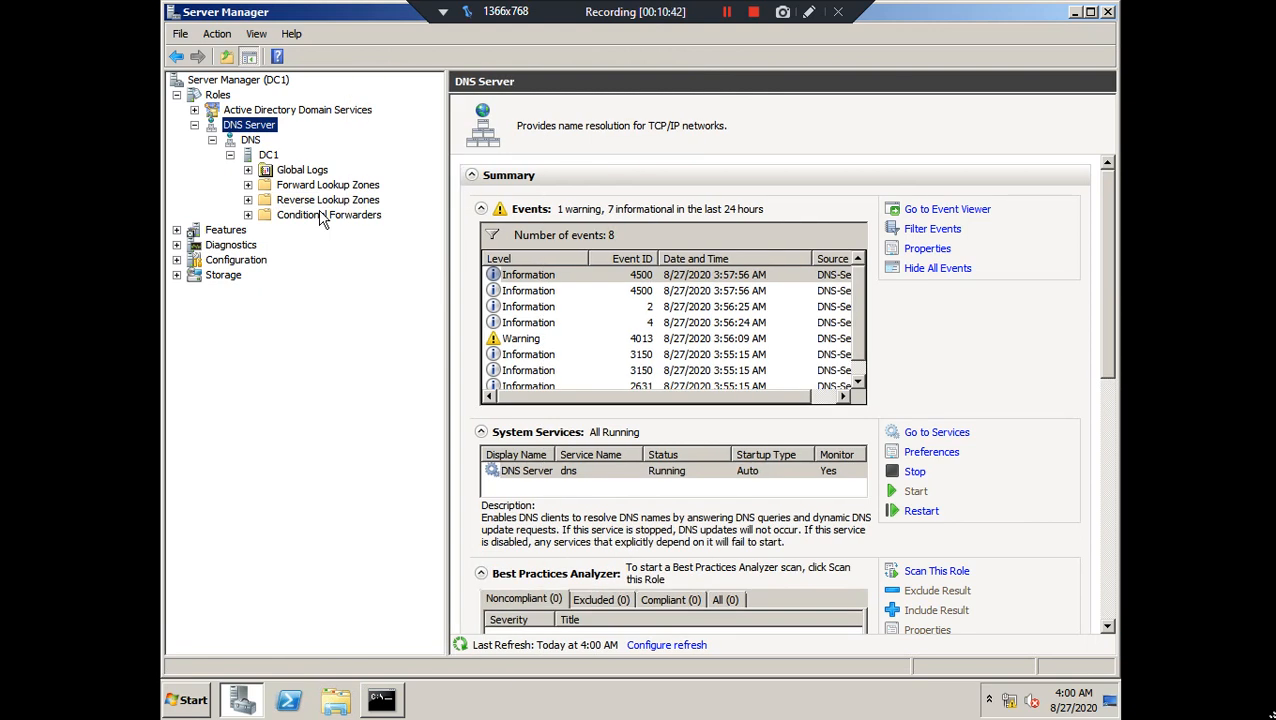
Browse the mylab.com forward zone's records, then select Reverse Lookup Zones
double_click(290, 187)
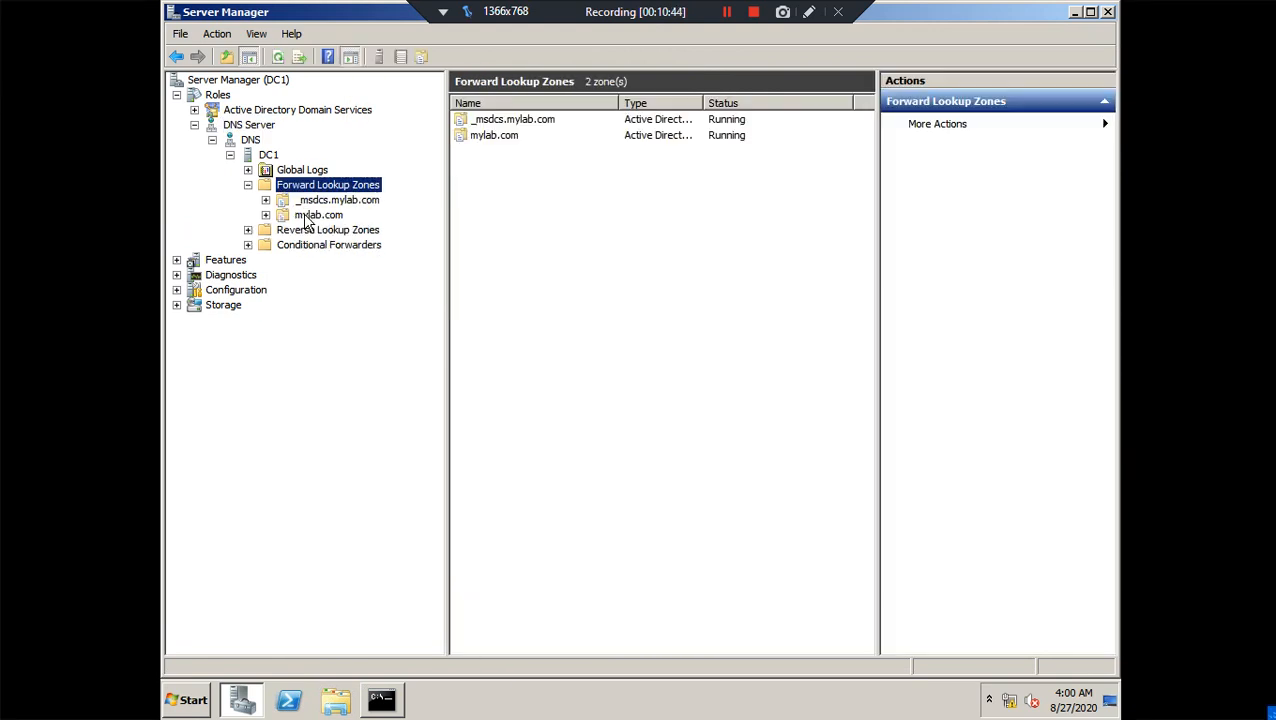
click(312, 216)
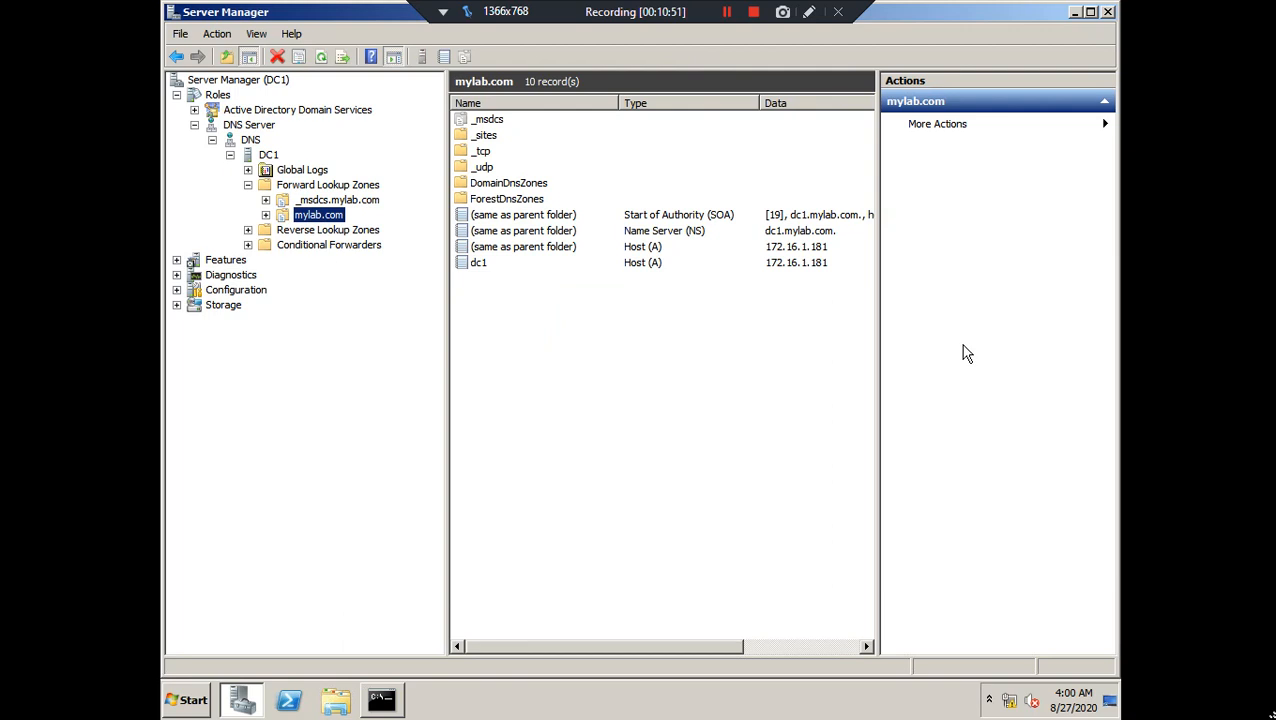
click(313, 232)
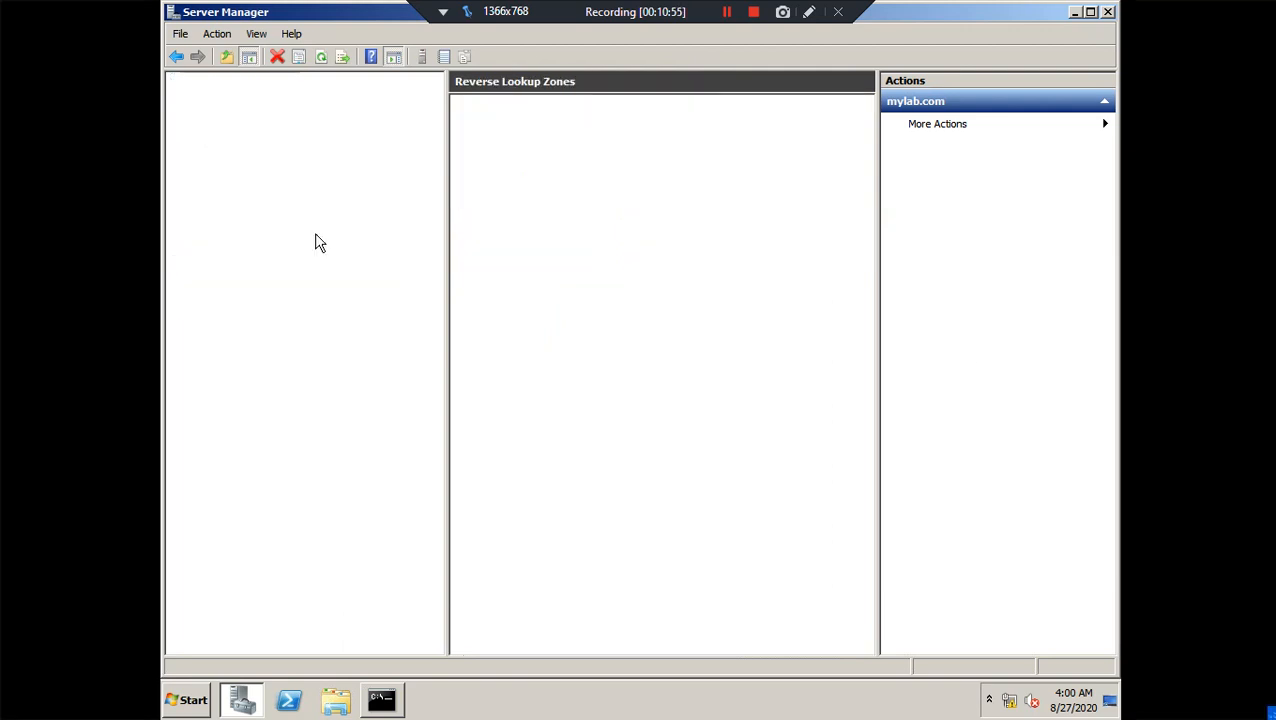
Create an AD-integrated primary IPv4 reverse zone for network ID 172.16.1 with secure-only updates
right_click(313, 236)
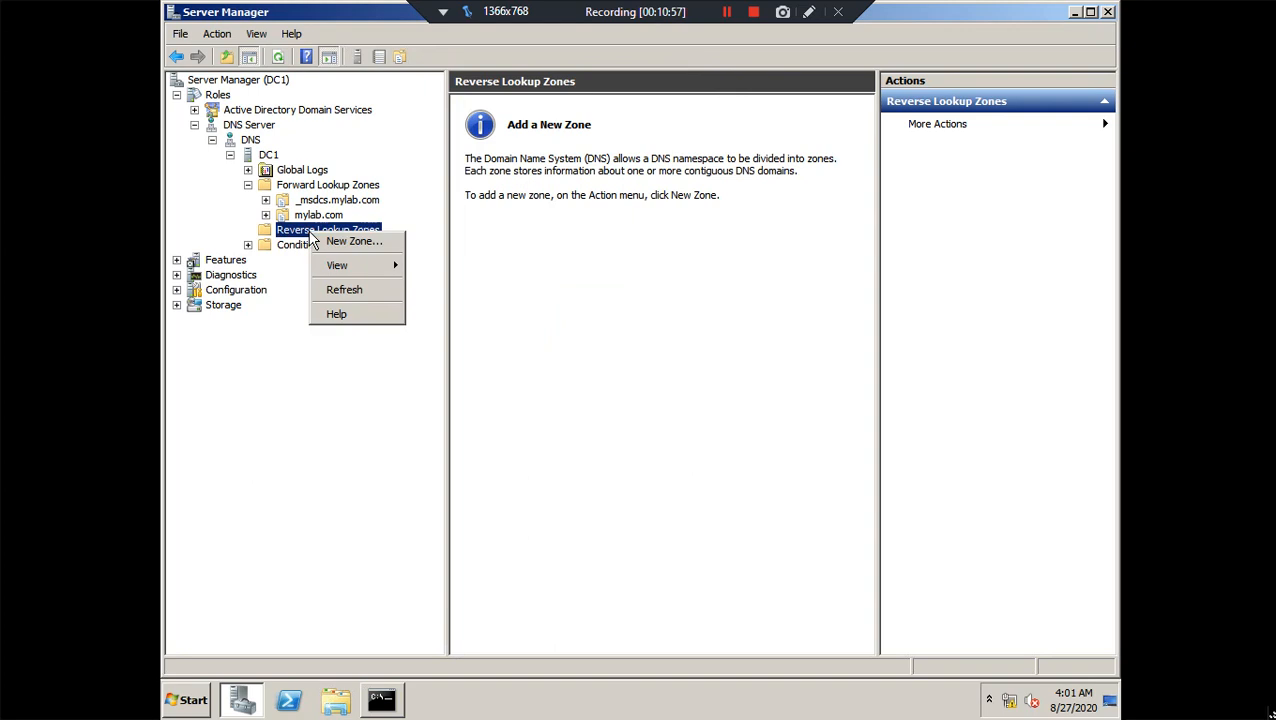
click(349, 241)
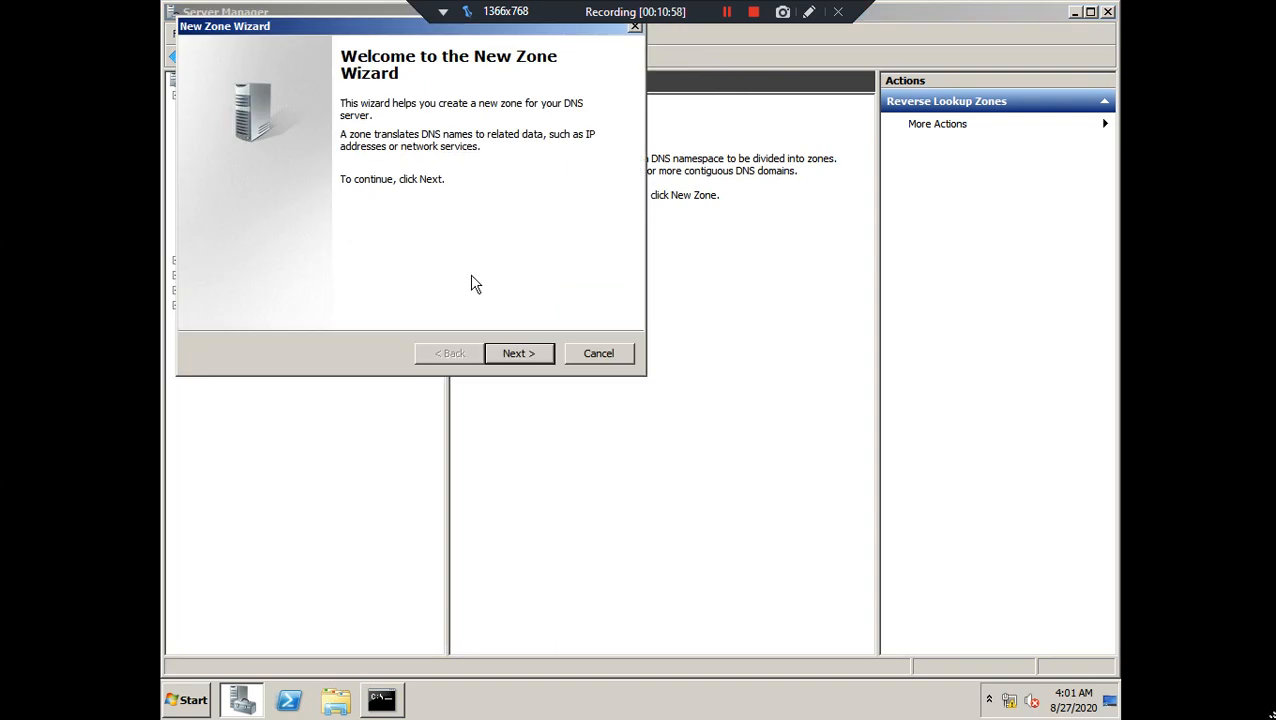
click(515, 356)
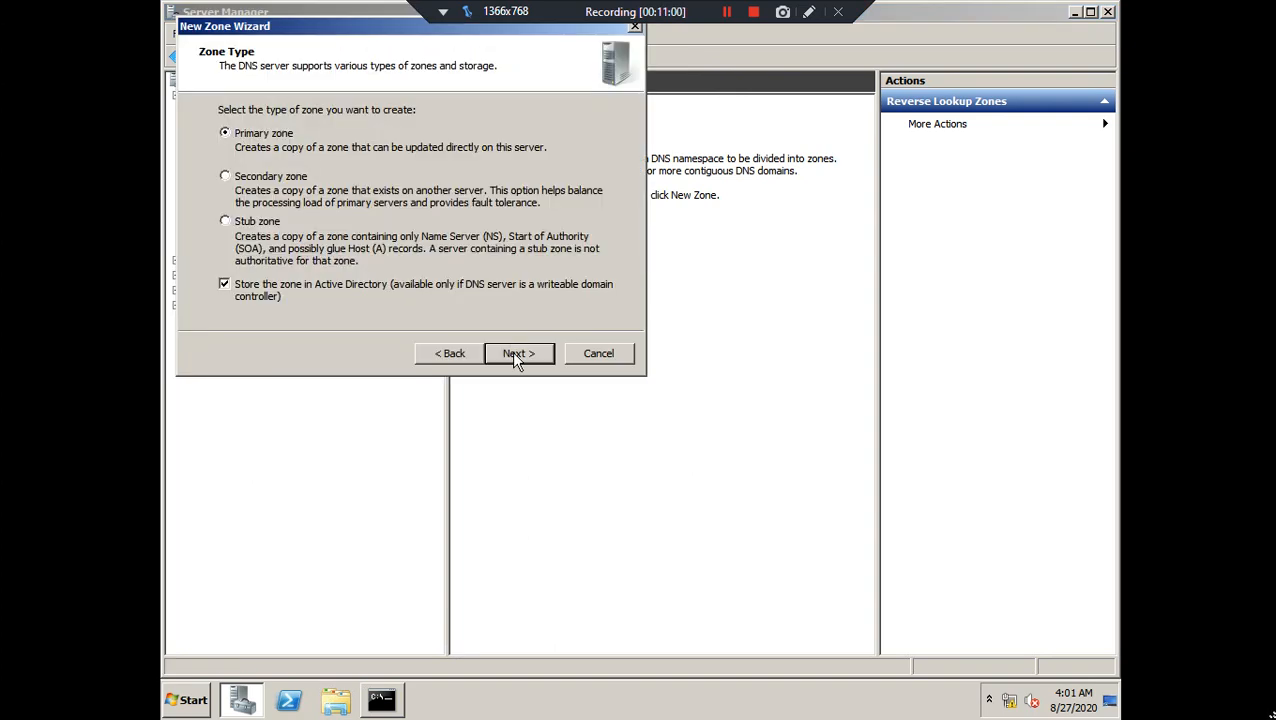
click(513, 360)
click(514, 358)
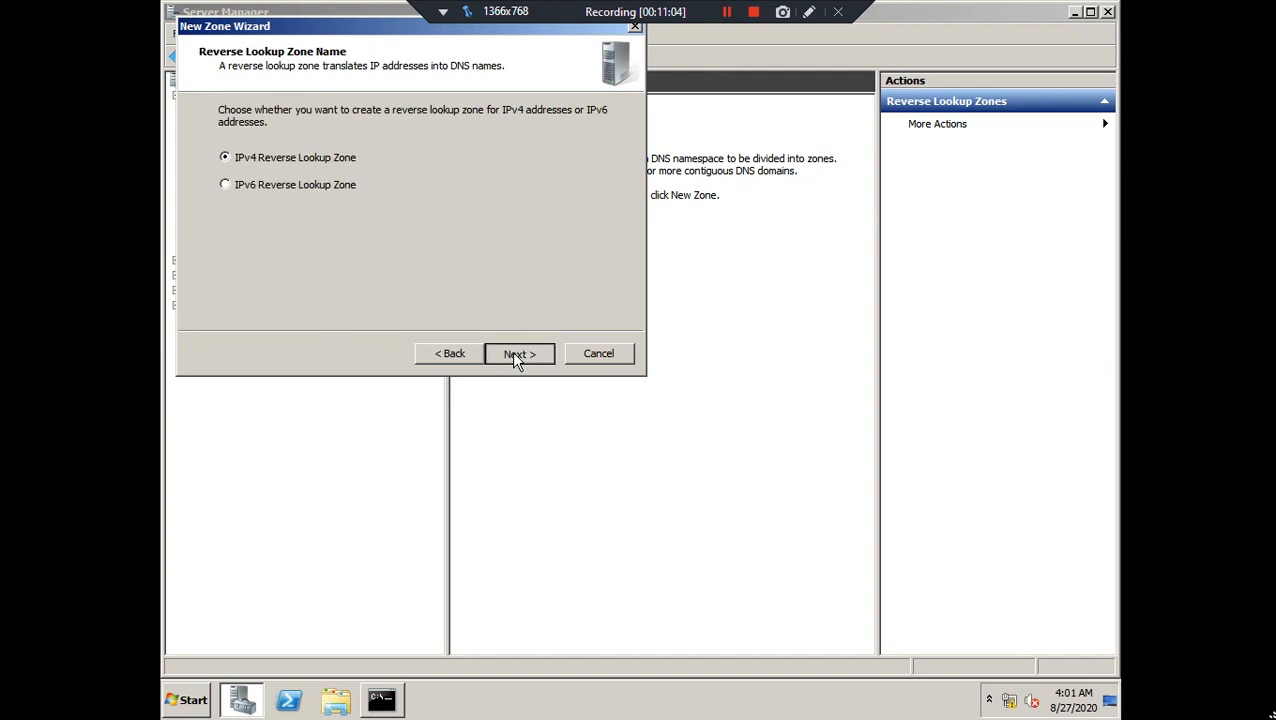
click(513, 356)
click(262, 147)
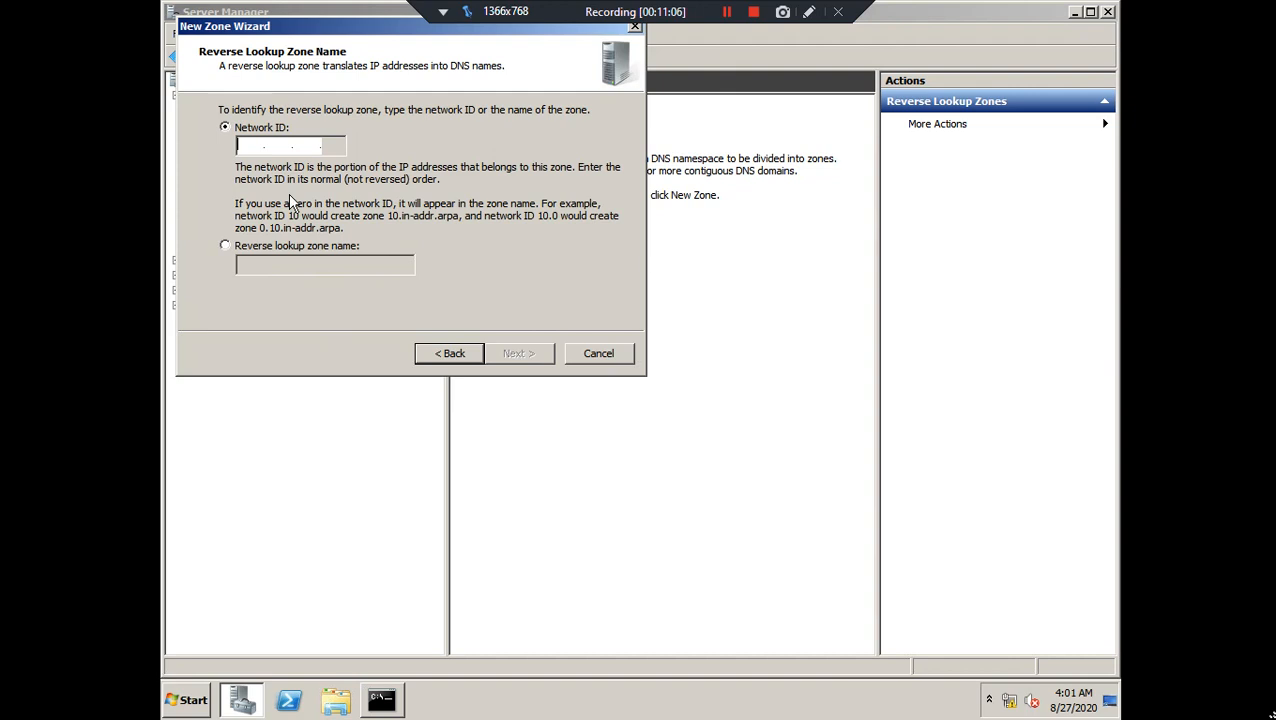
text(172.)
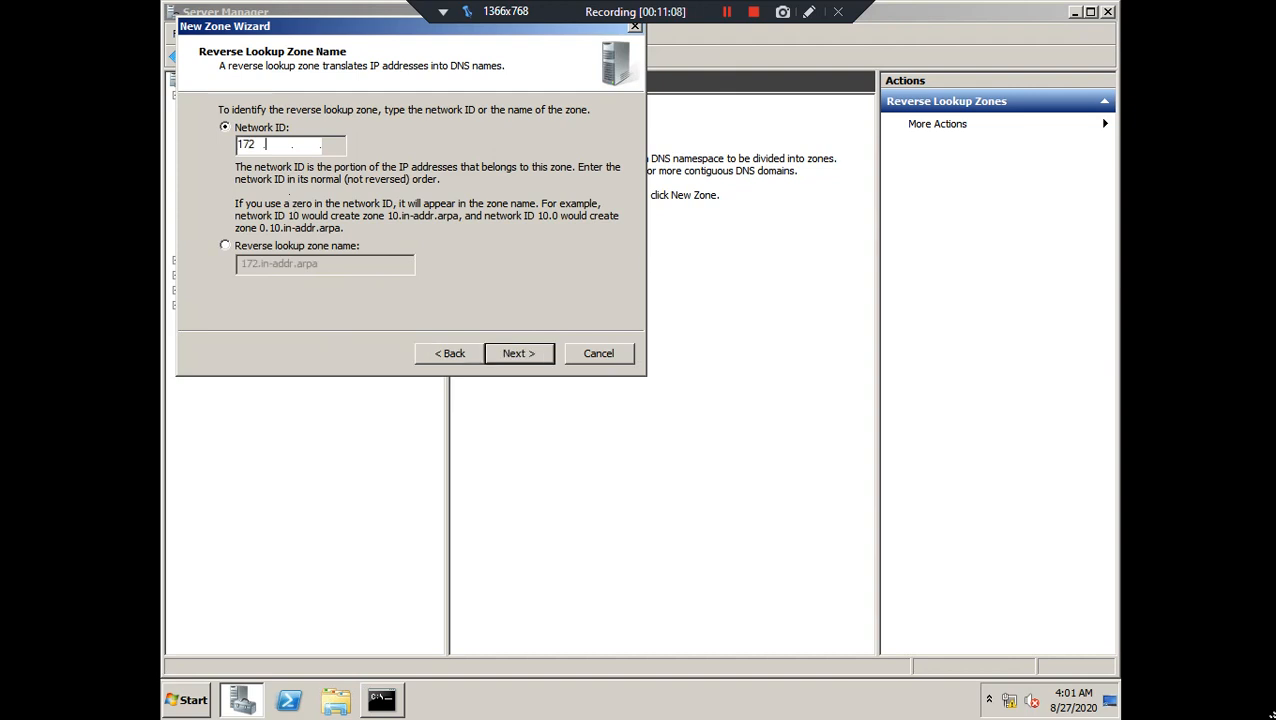
text(16.1)
click(527, 360)
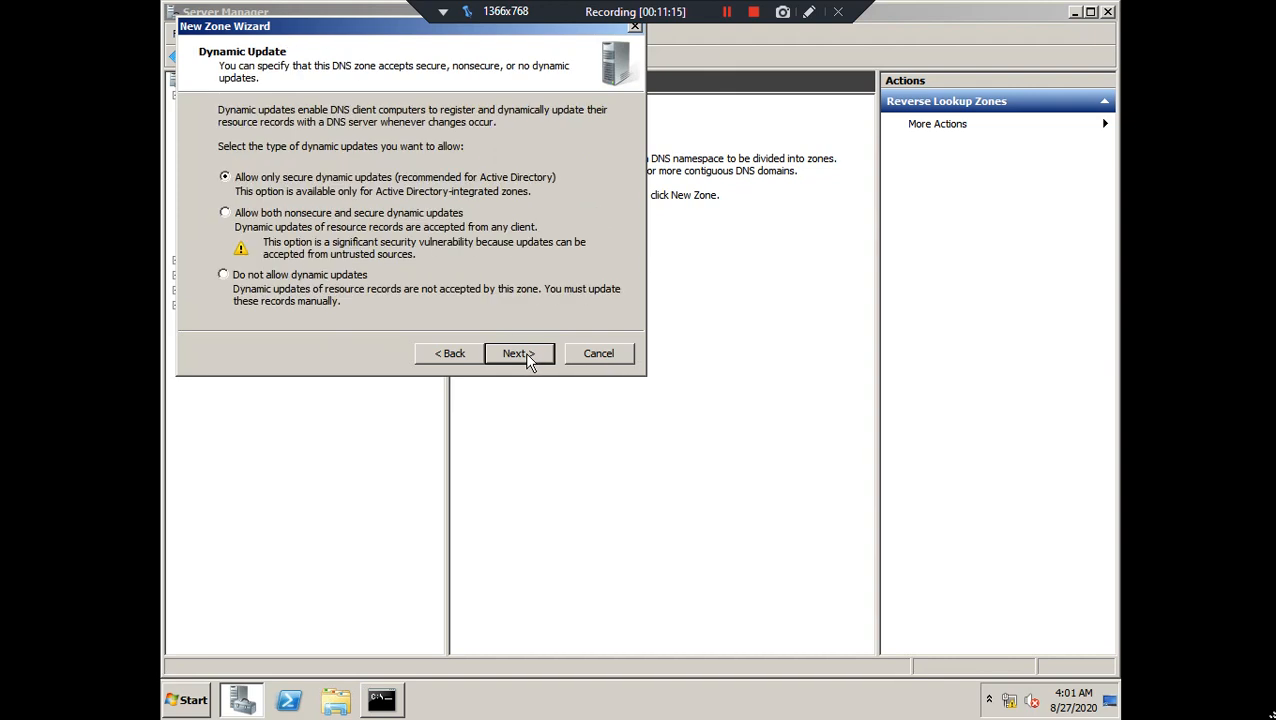
click(527, 360)
click(527, 356)
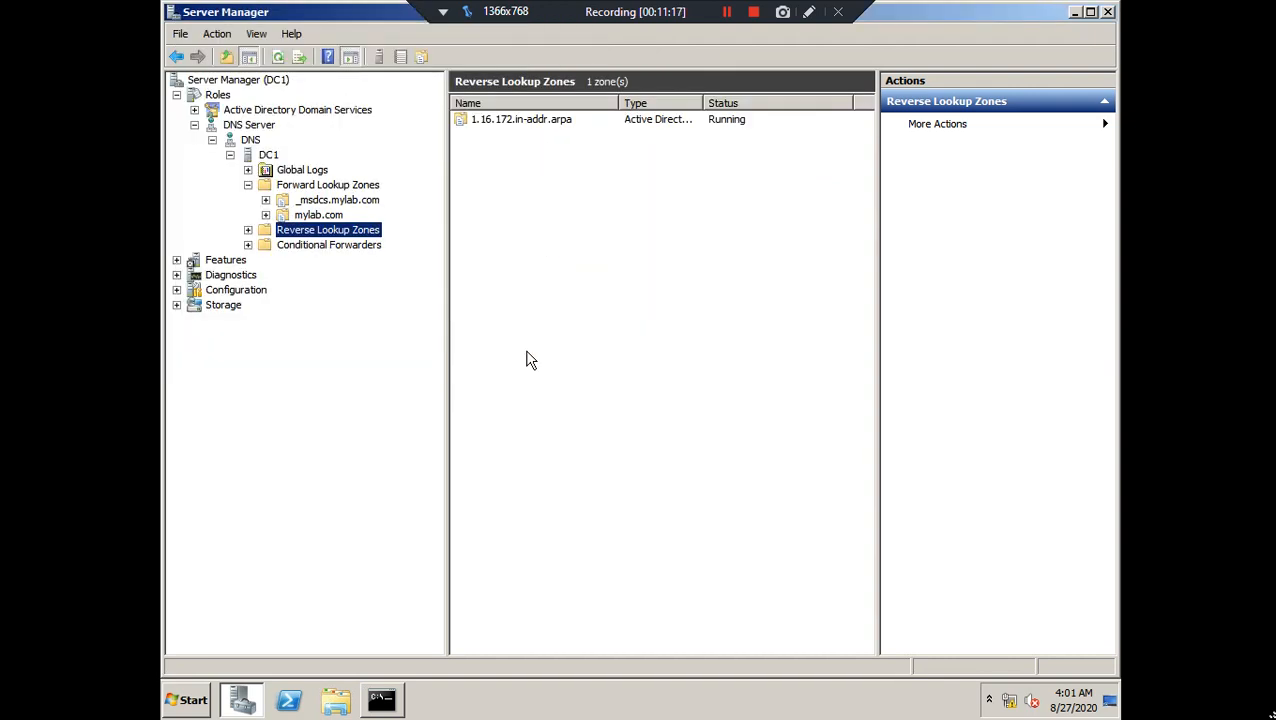
Open the new 1.16.172.in-addr.arpa zone and select its Name Server record
click(248, 230)
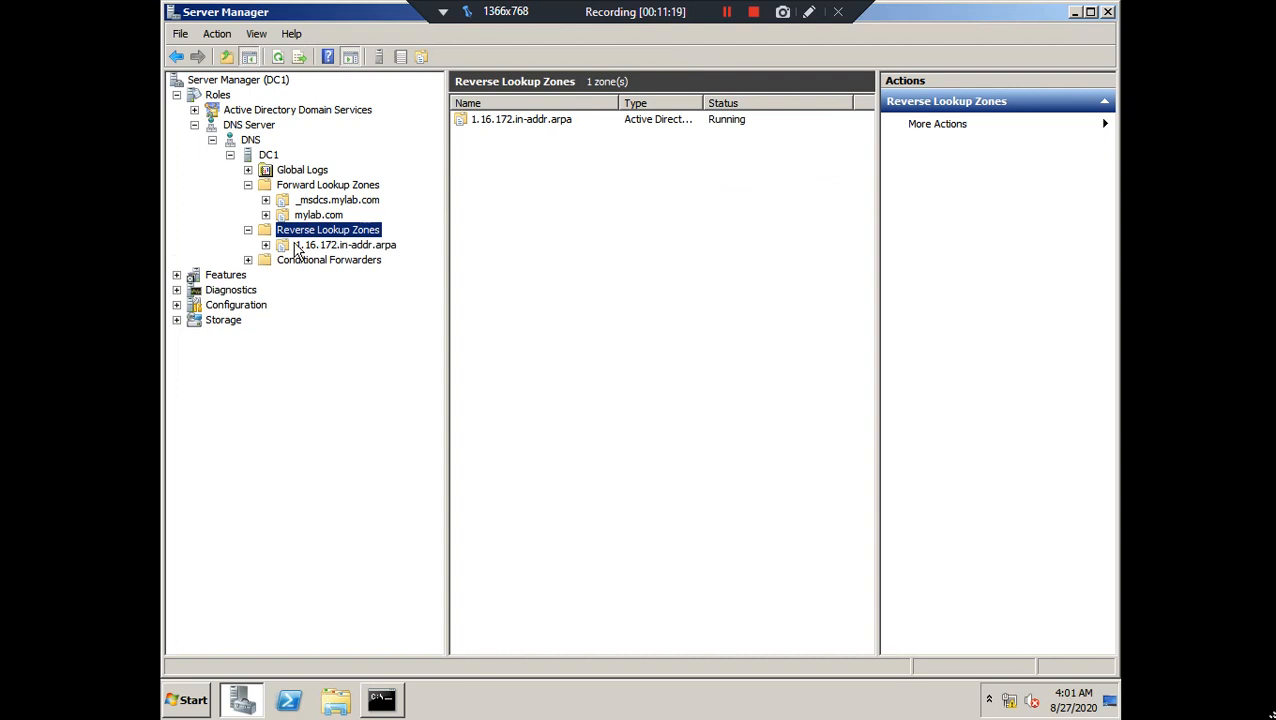
click(297, 246)
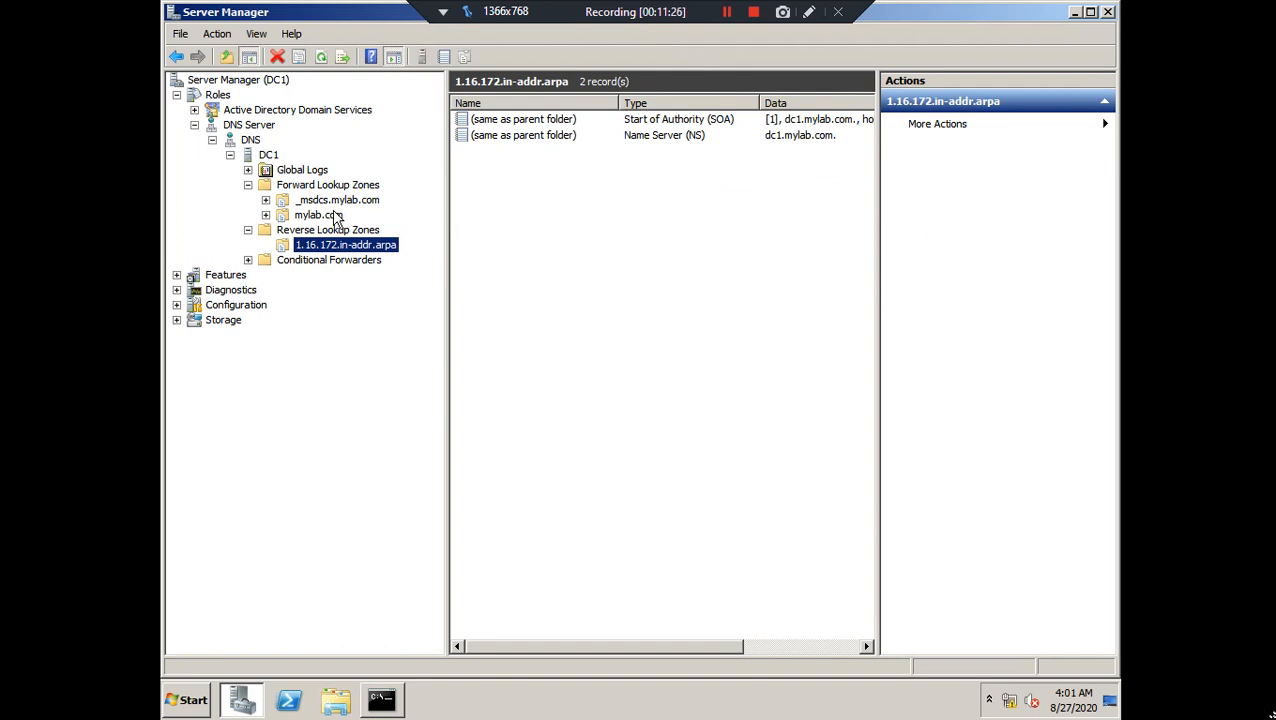
click(675, 139)
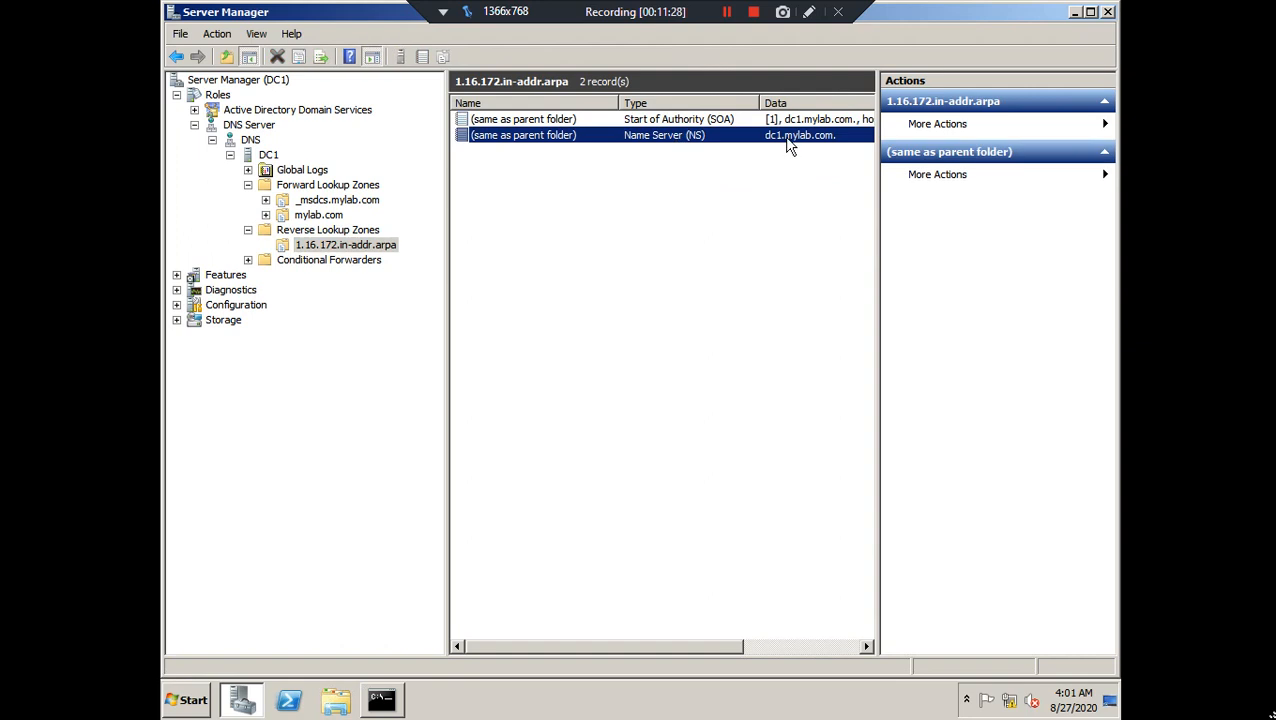
Start a new Pointer (PTR) record for host IP address 172.16.1.181
right_click(521, 224)
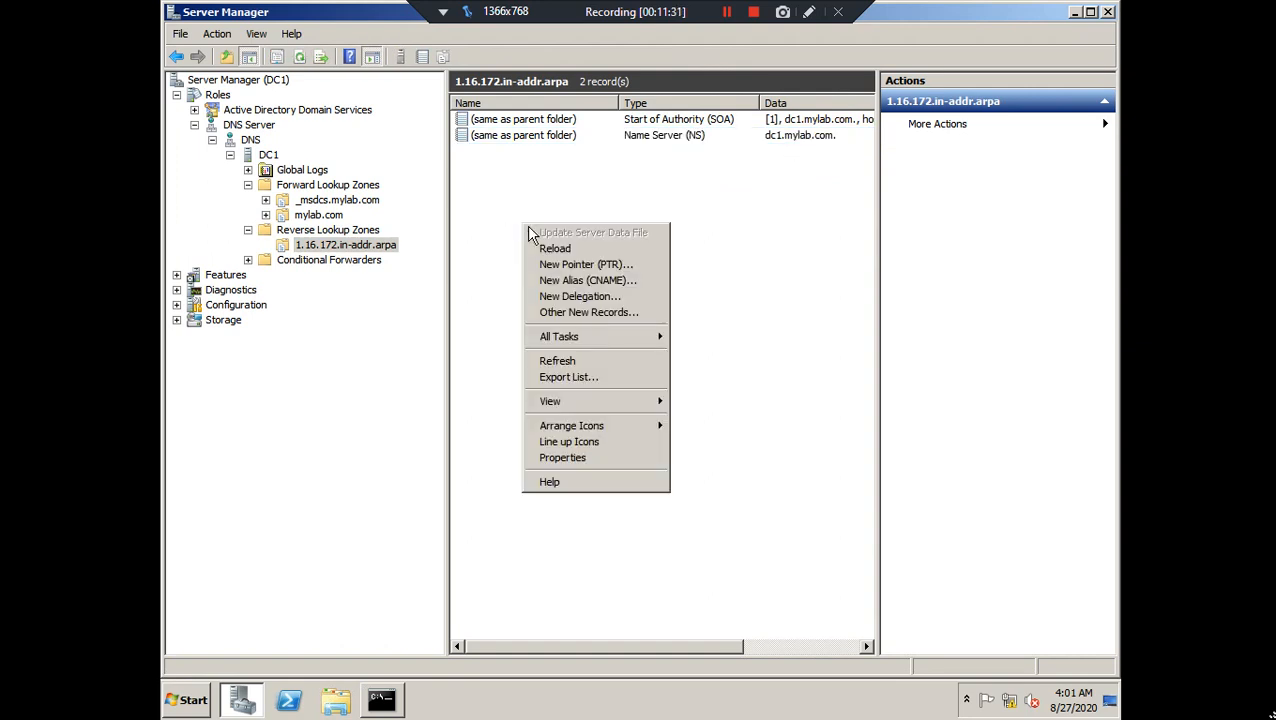
click(612, 266)
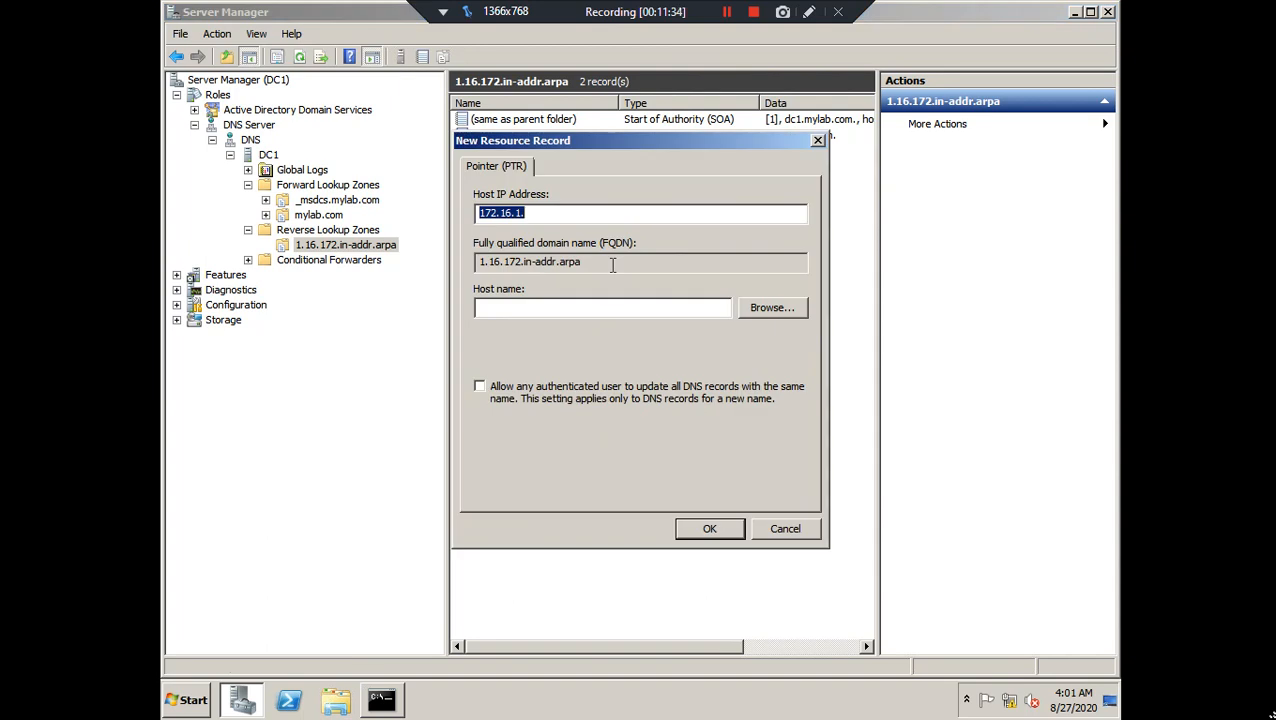
click(541, 217)
text(181)
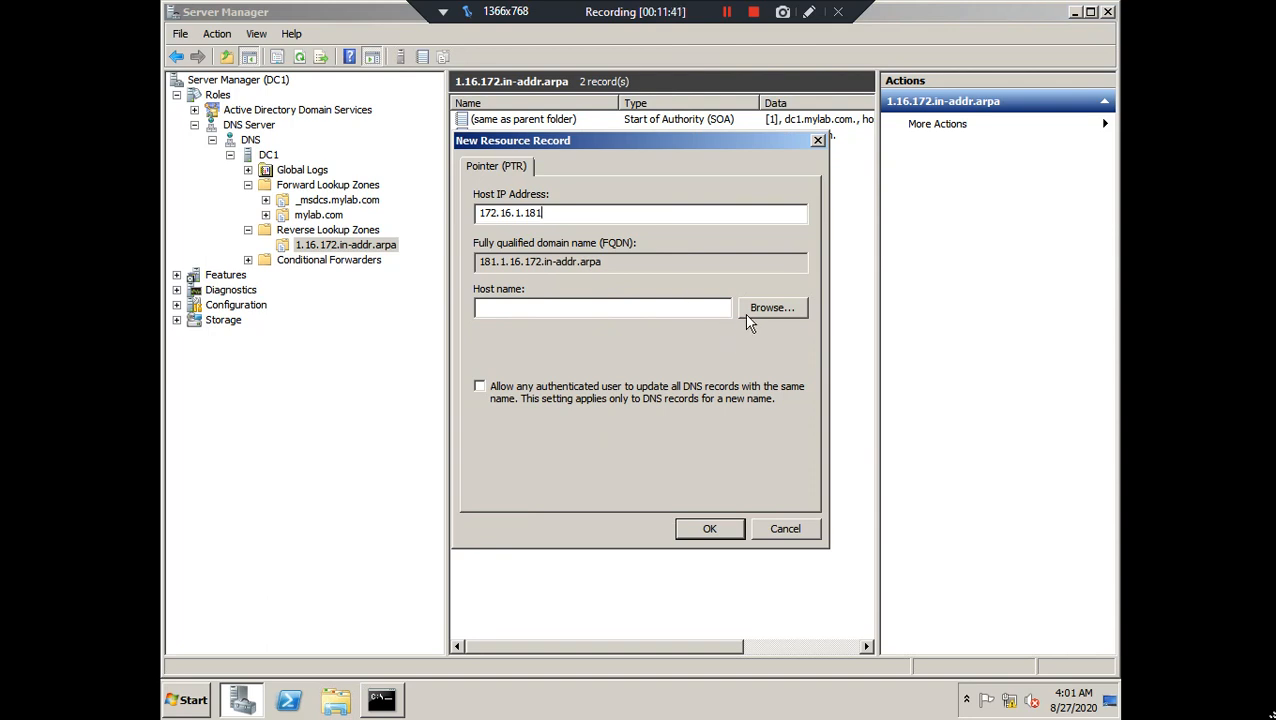
Browse to Forward Lookup Zones > mylab.com > dc1 as the target host and create the record
click(771, 309)
double_click(507, 282)
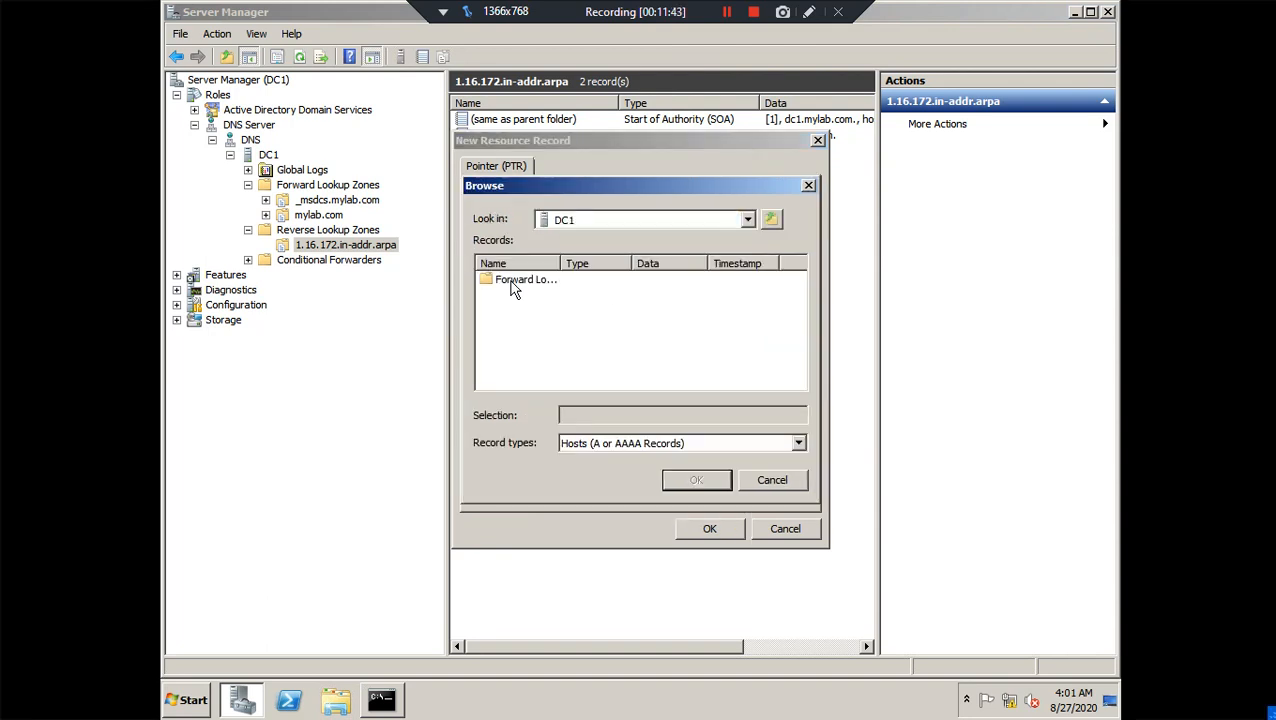
double_click(559, 264)
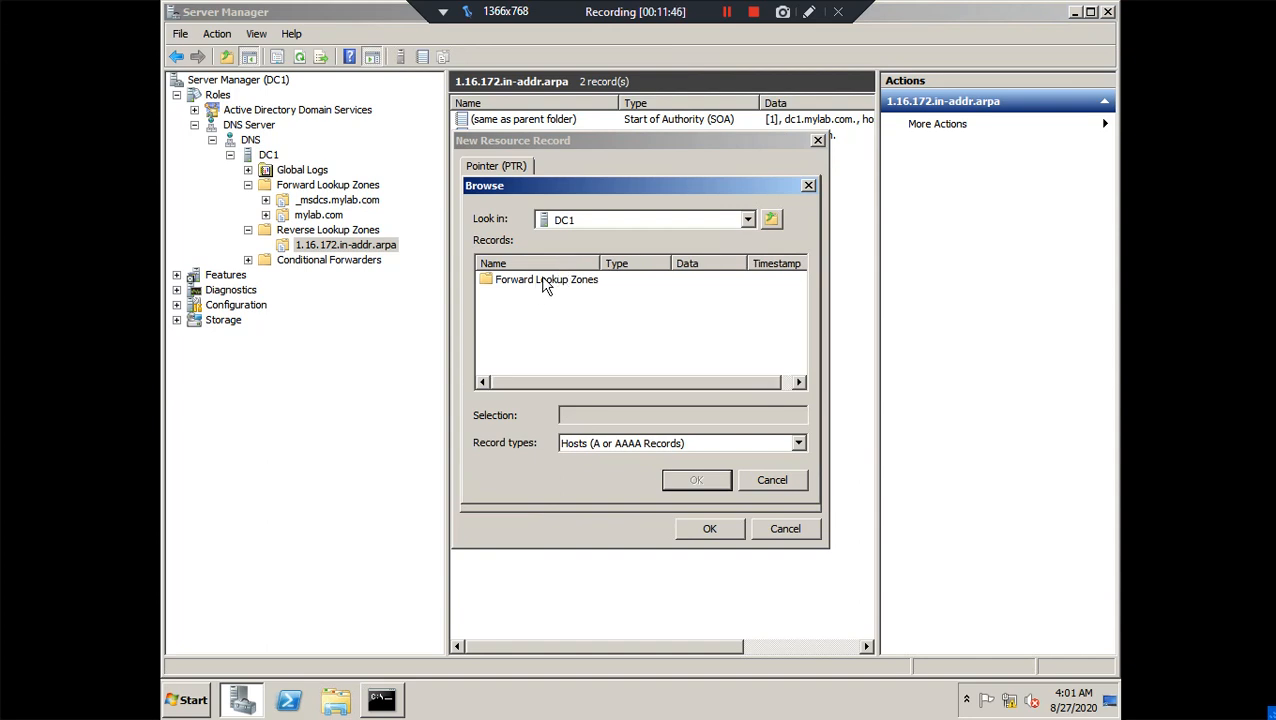
double_click(547, 283)
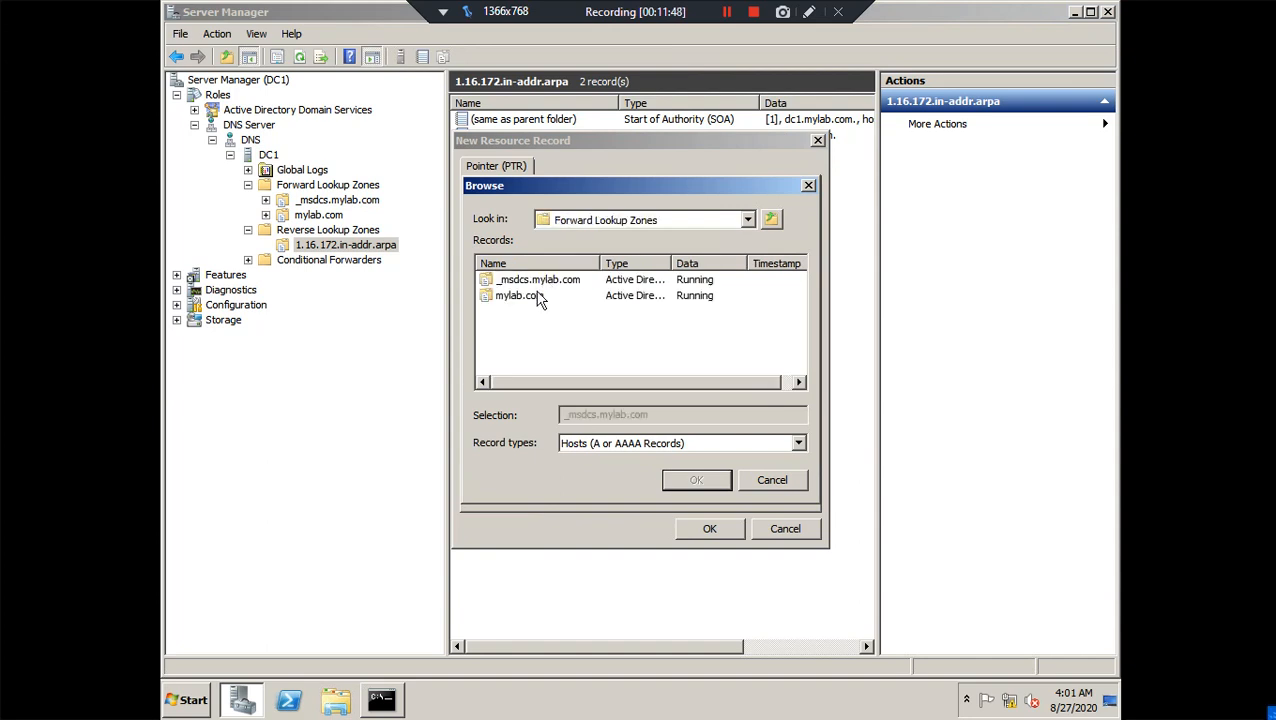
double_click(533, 298)
scroll(590, 358, down, 1)
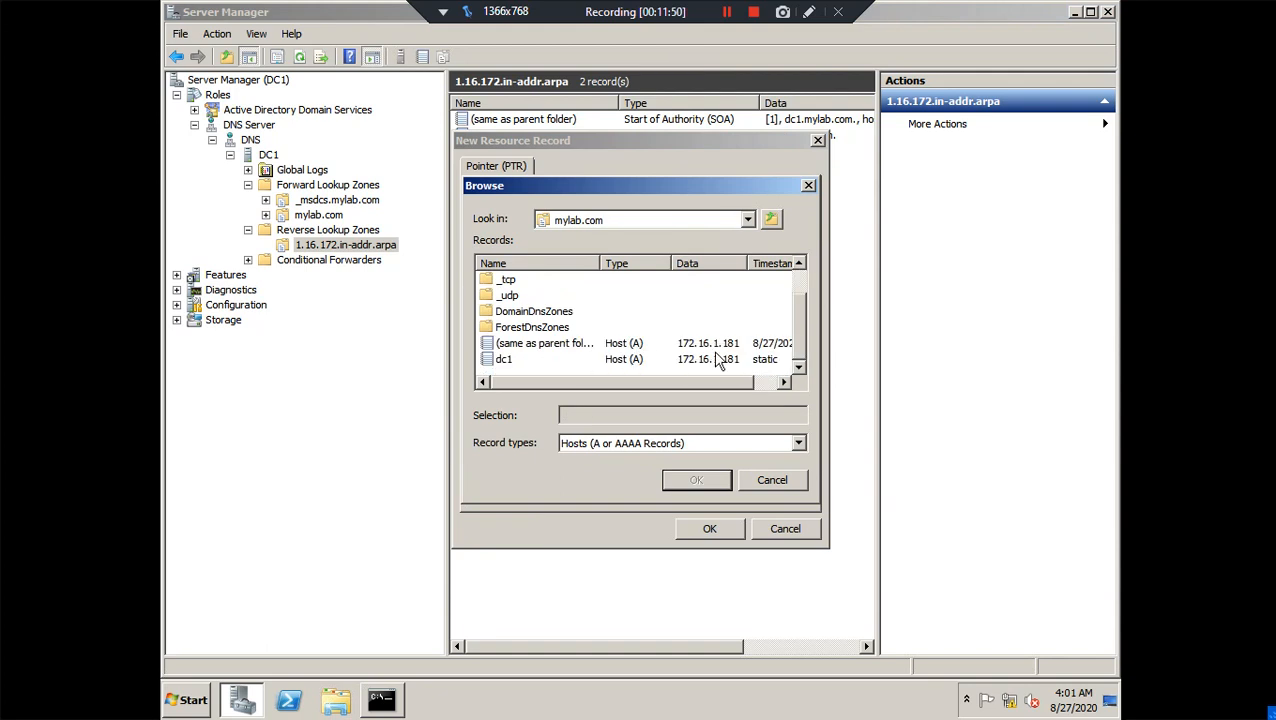
click(504, 362)
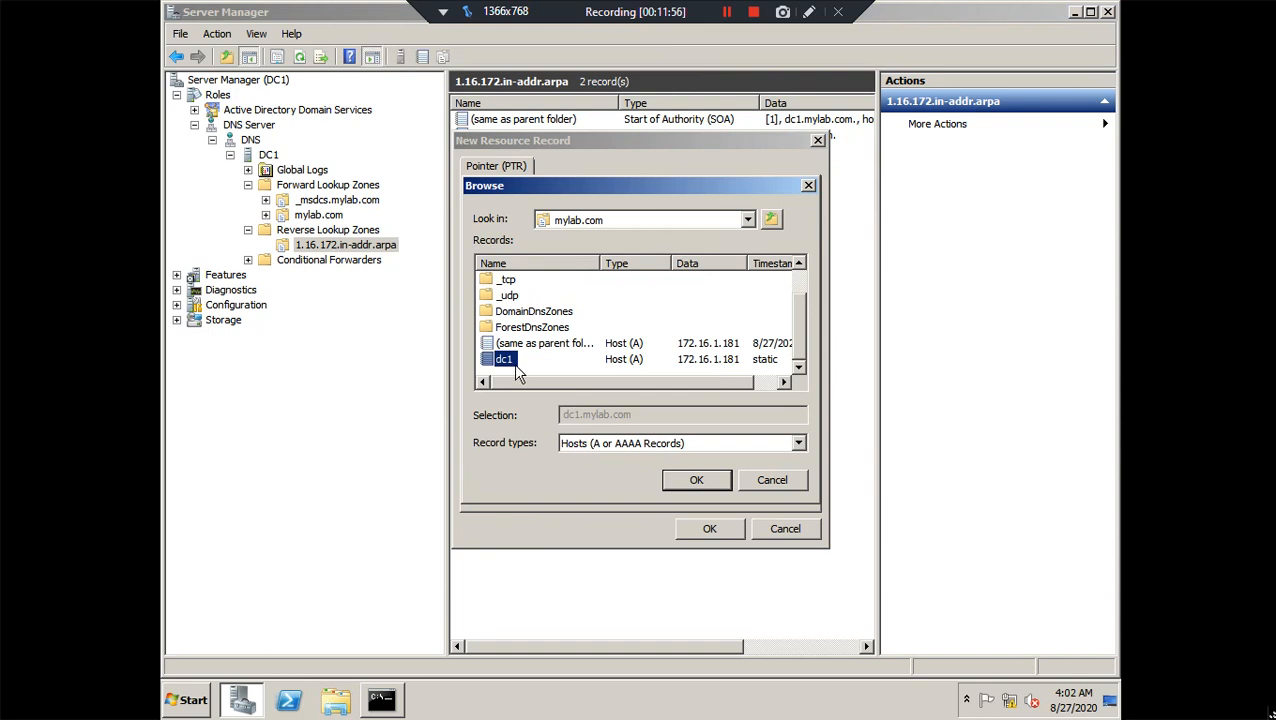
click(681, 476)
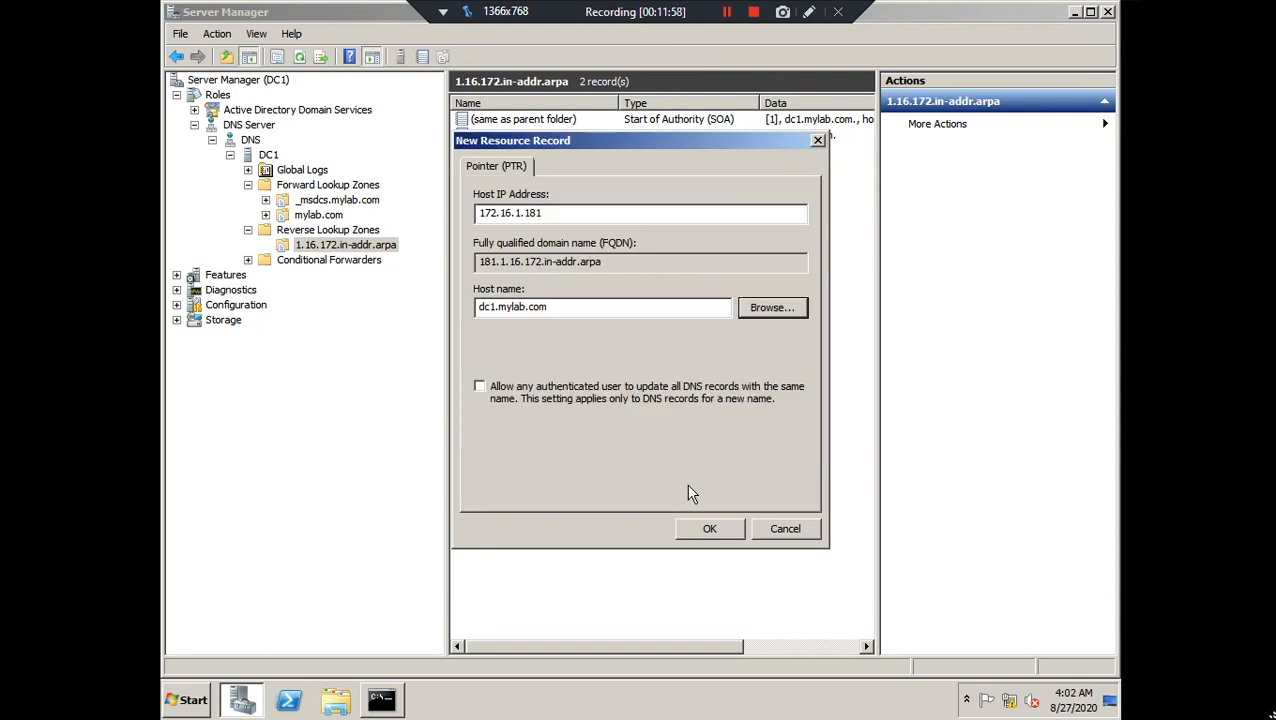
click(706, 528)
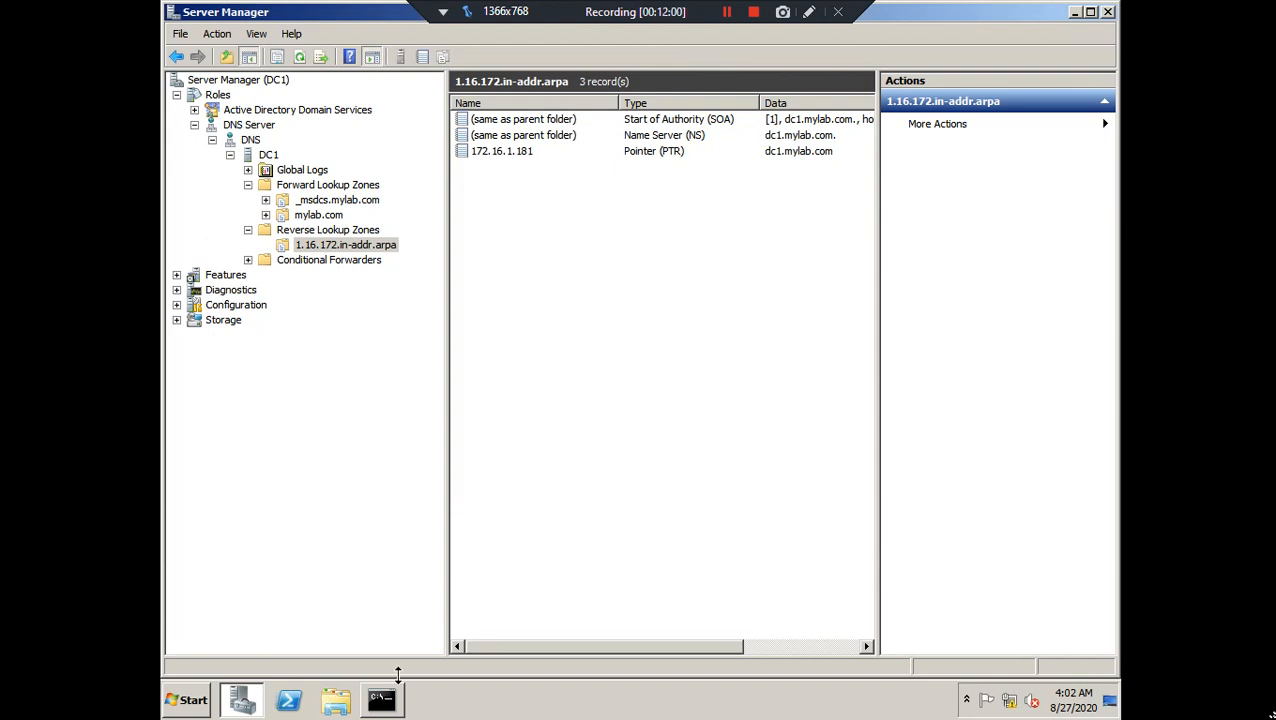
Run nslookup 172.16.1.181 in the restored Command Prompt, returning dc1.mylab.com, and enlarge the window
click(385, 700)
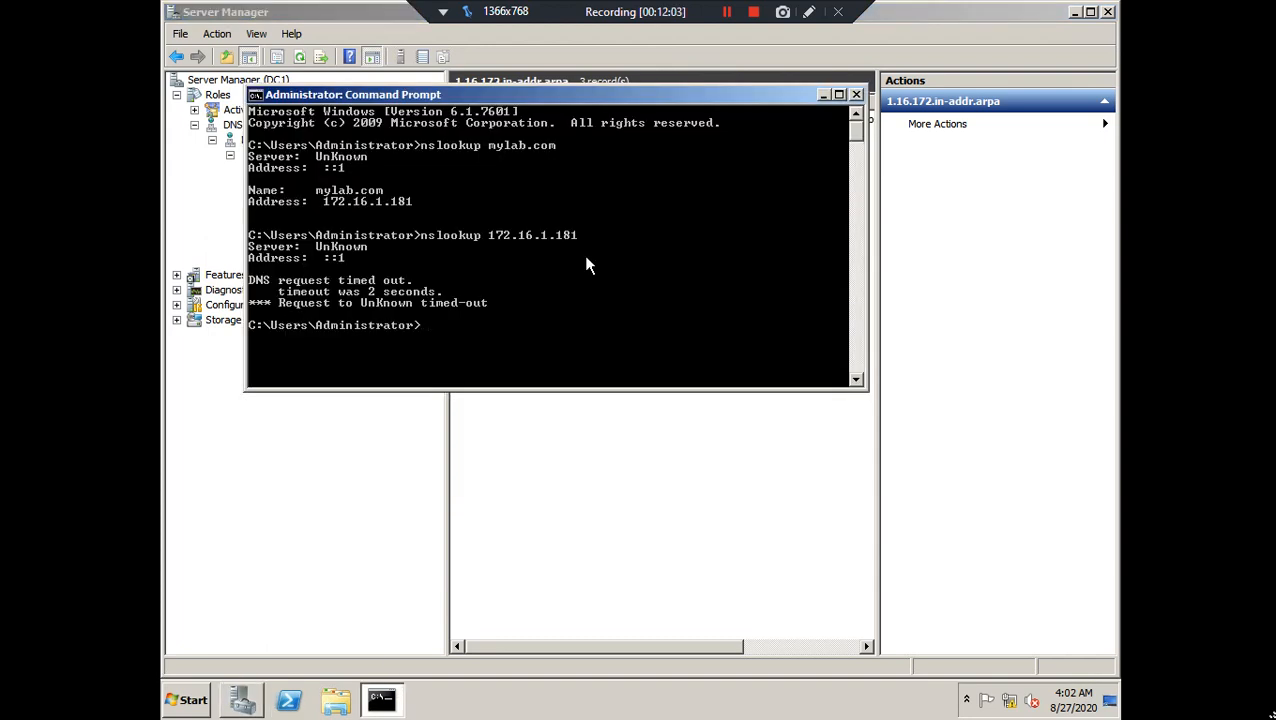
text(nslookup 172.16.1.181)
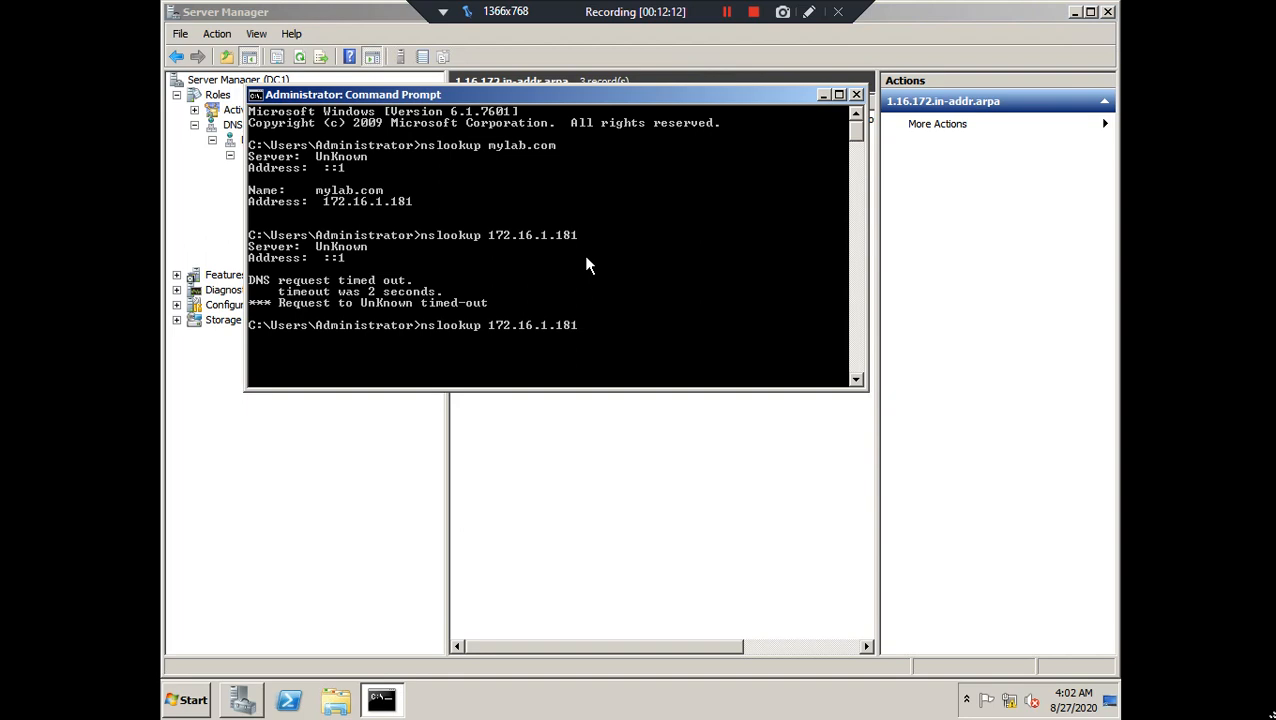
key(Return)
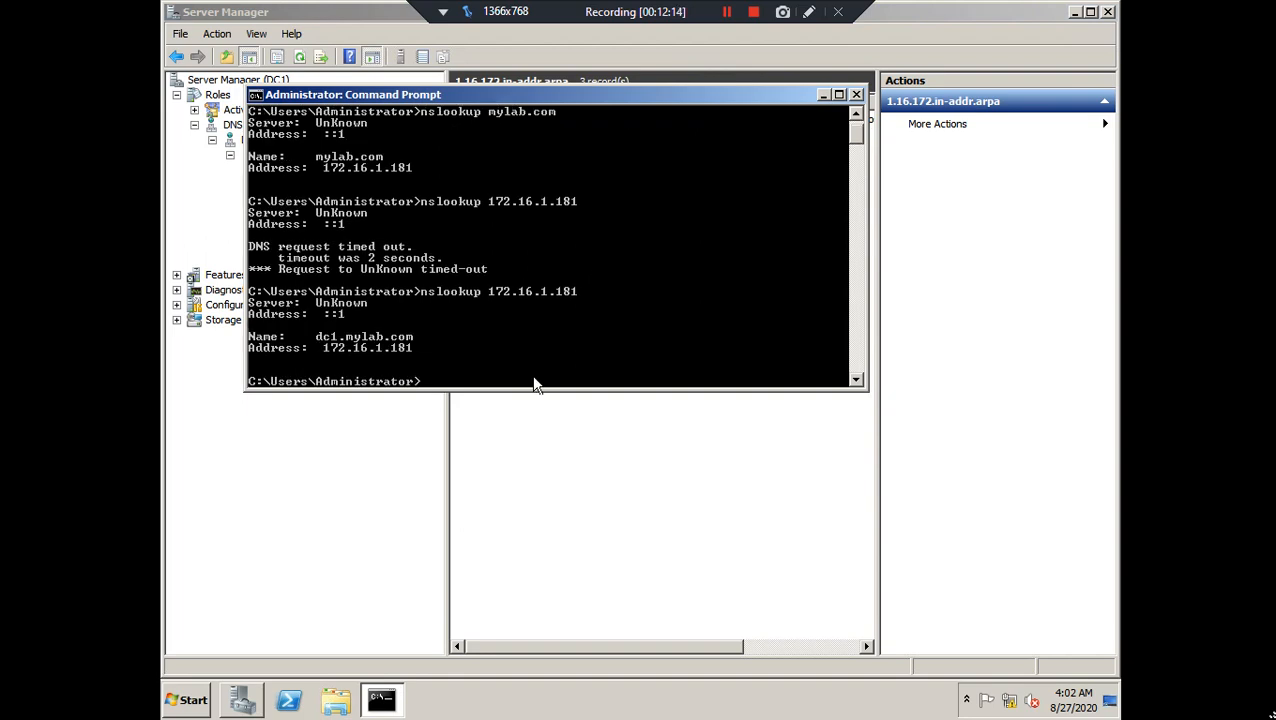
drag(535, 388, 513, 538)
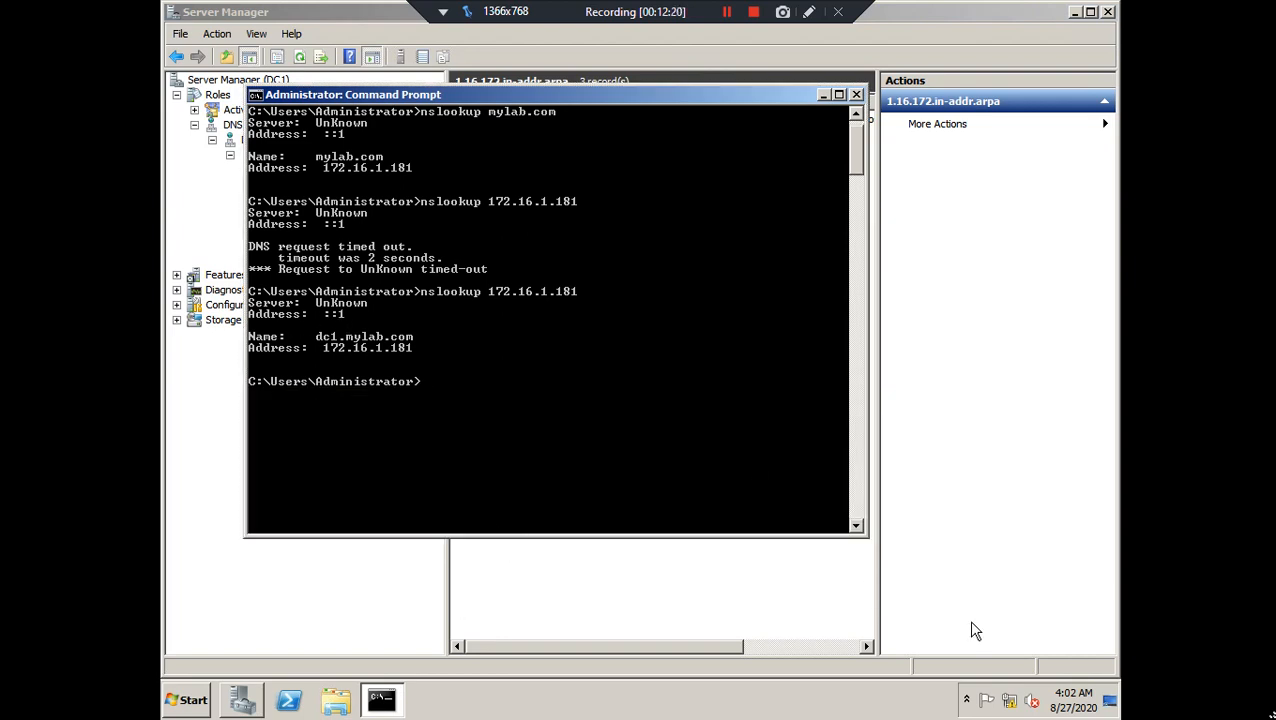
Uncheck IPv6 in the Local Area Connection properties via Network and Sharing Center, then return to Command Prompt
right_click(1010, 702)
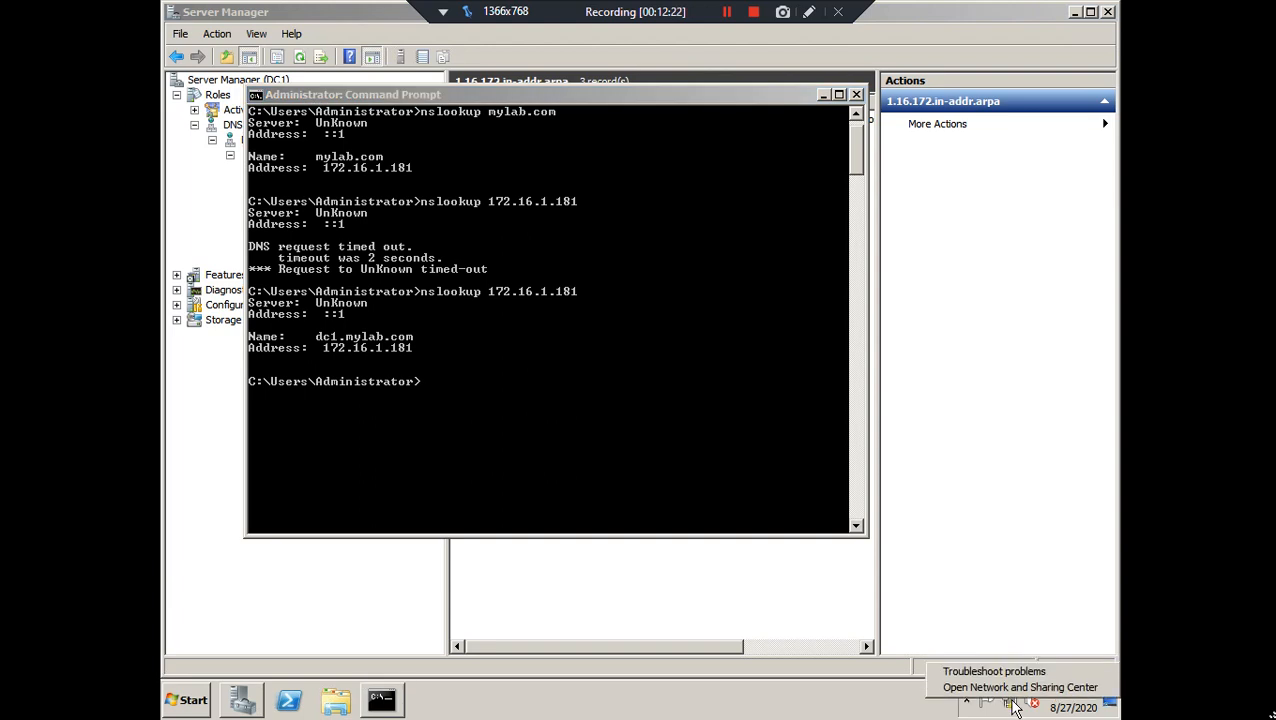
click(1020, 688)
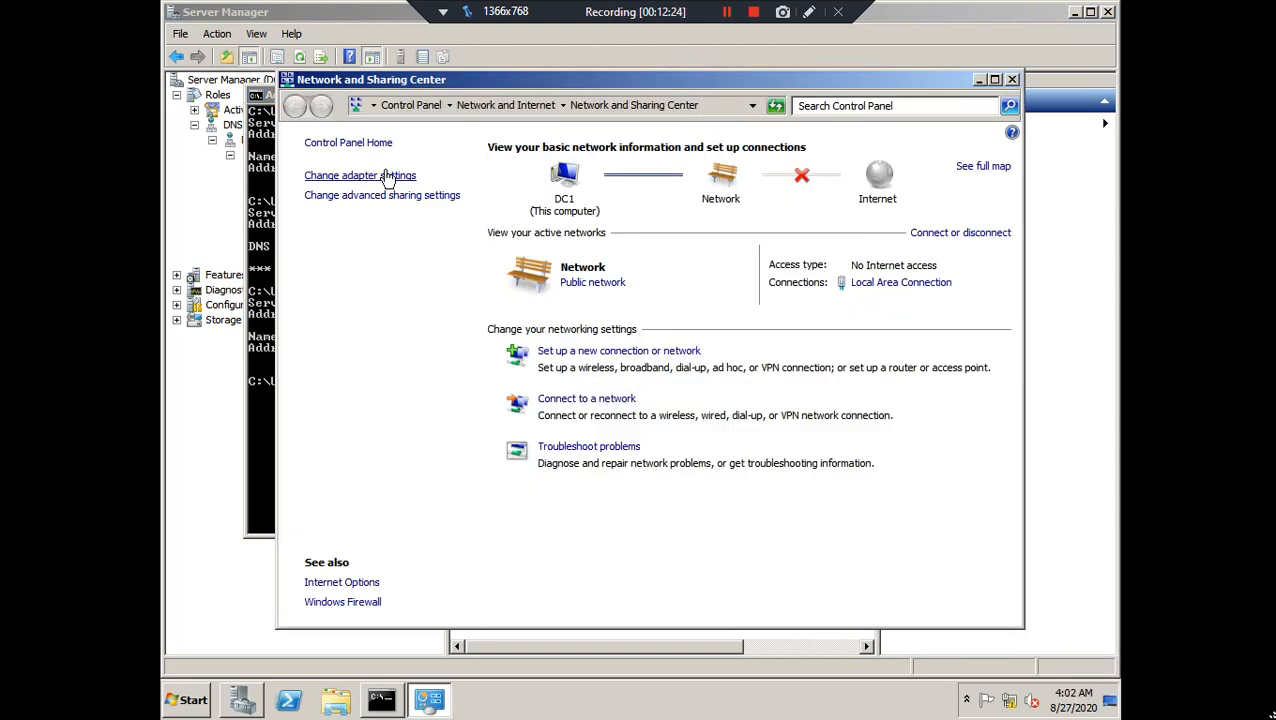
click(387, 175)
right_click(370, 193)
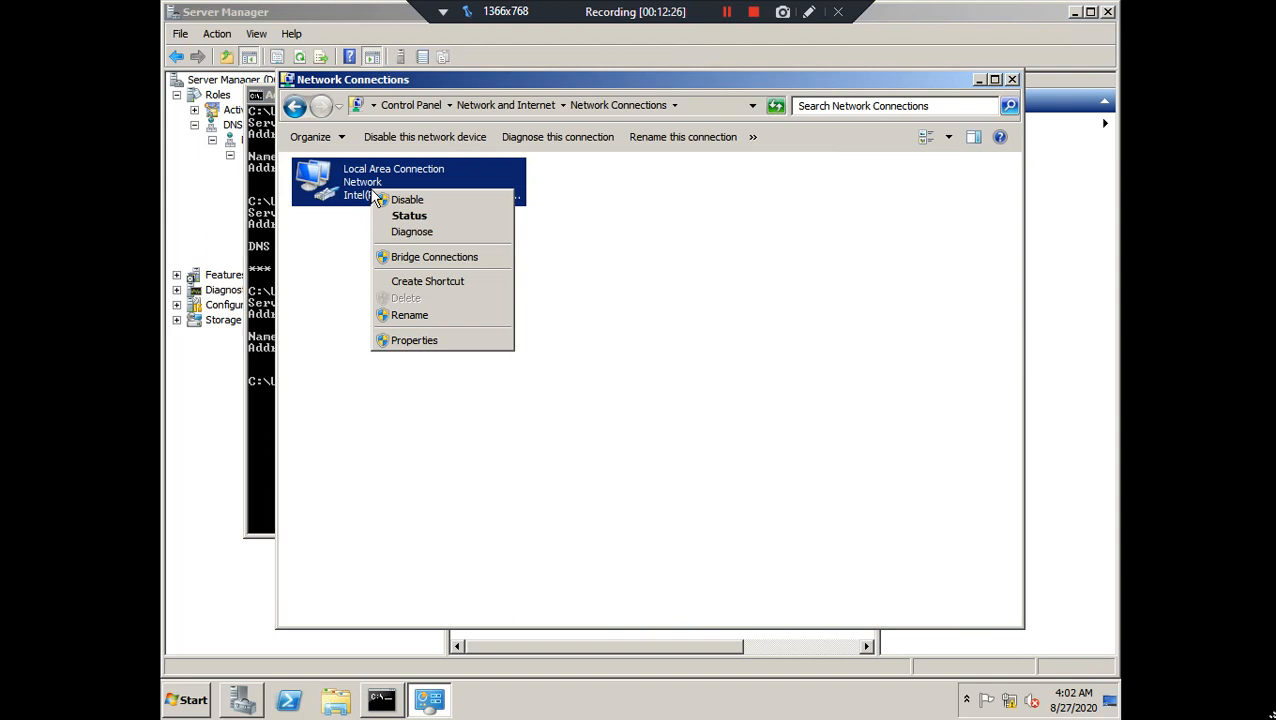
click(463, 341)
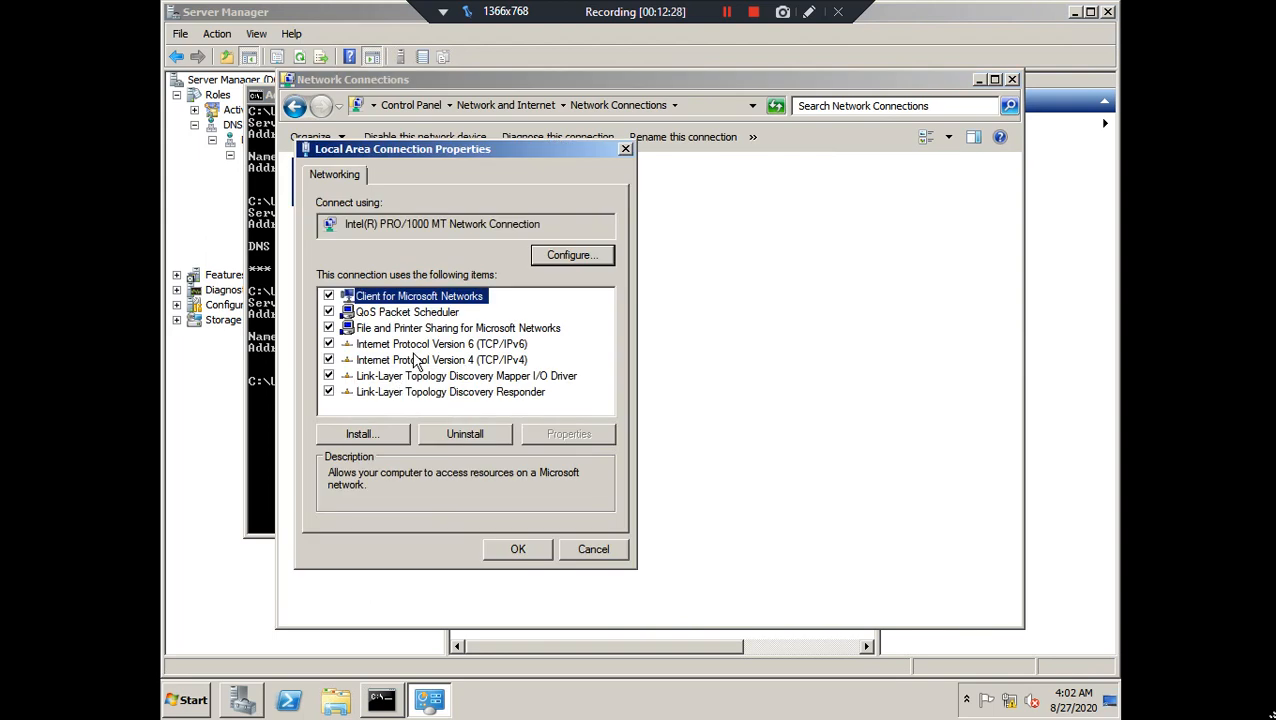
click(416, 347)
key(space)
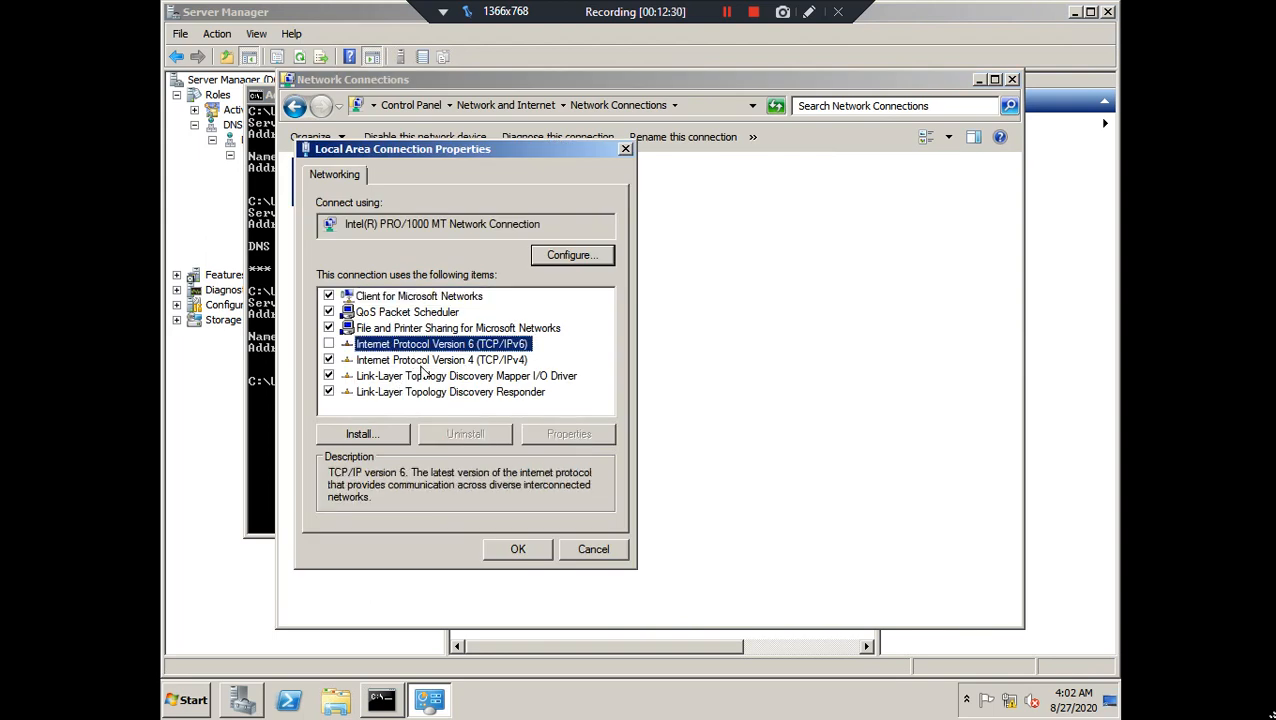
click(517, 549)
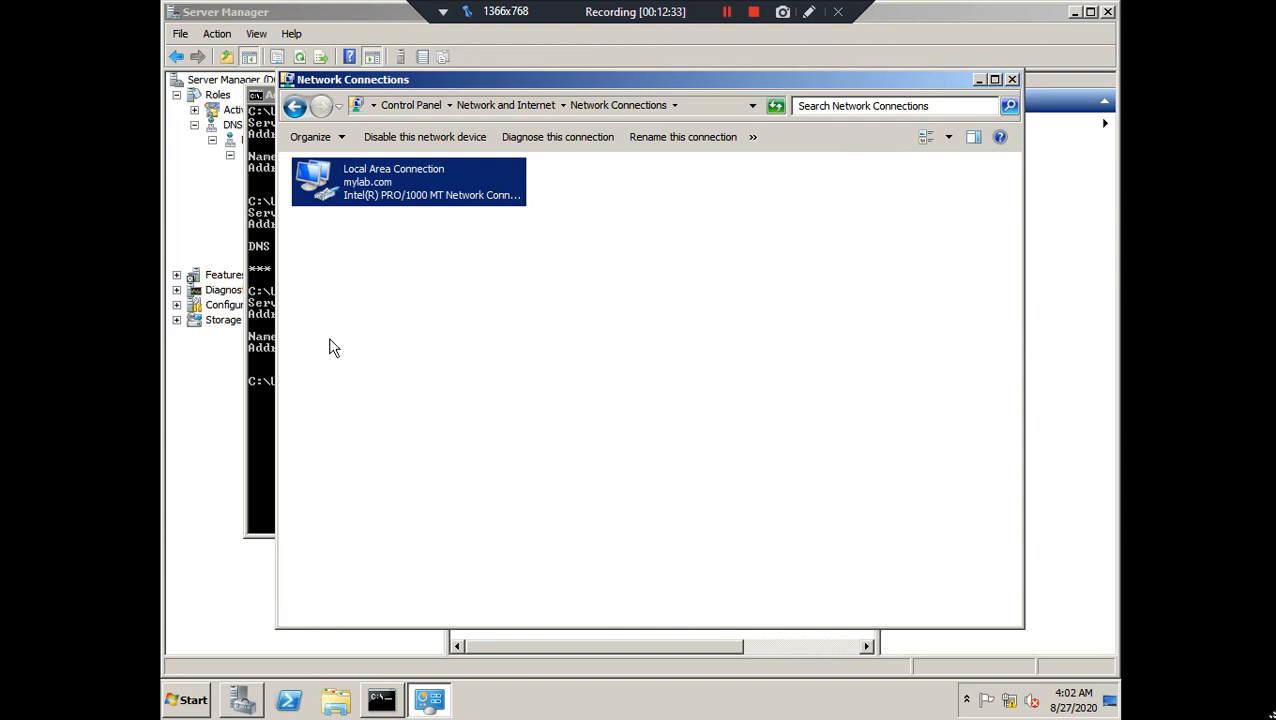
click(251, 367)
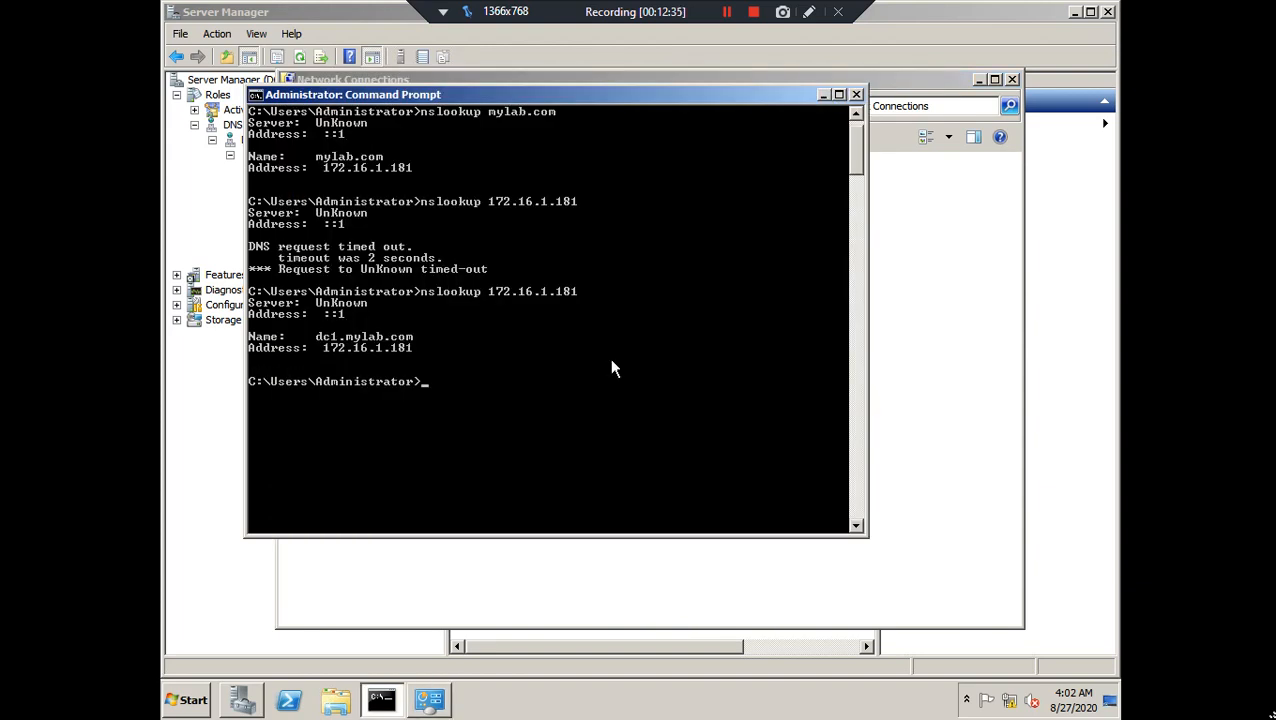
Rerun nslookup 172.16.1.181, then run nslookup mylab.com, confirming dc1.mylab.com answers both
key(Up)
key(Return)
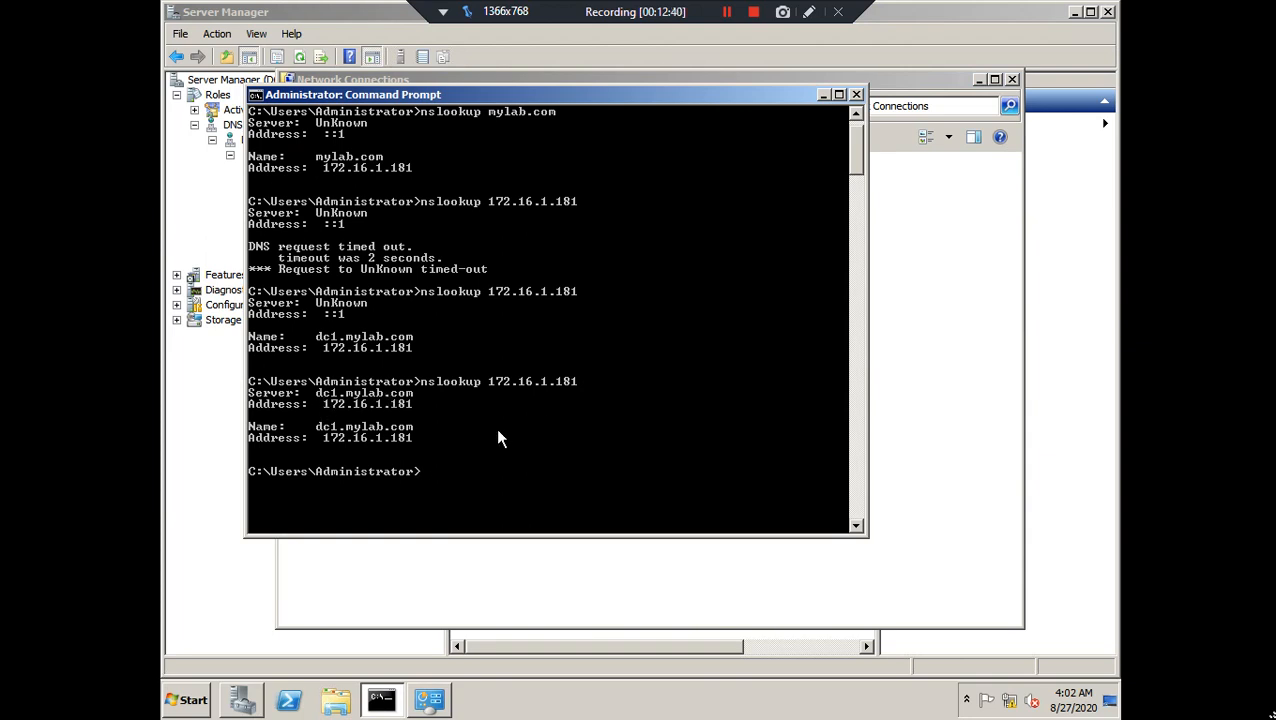
key(Up)
key(BackSpace)
key(BackSpace)
key(BackSpace)
key(BackSpace)
key(BackSpace)
key(BackSpace)
key(BackSpace)
key(BackSpace)
key(BackSpace)
key(BackSpace)
key(BackSpace)
key(BackSpace)
text(mylab.com)
key(Return)
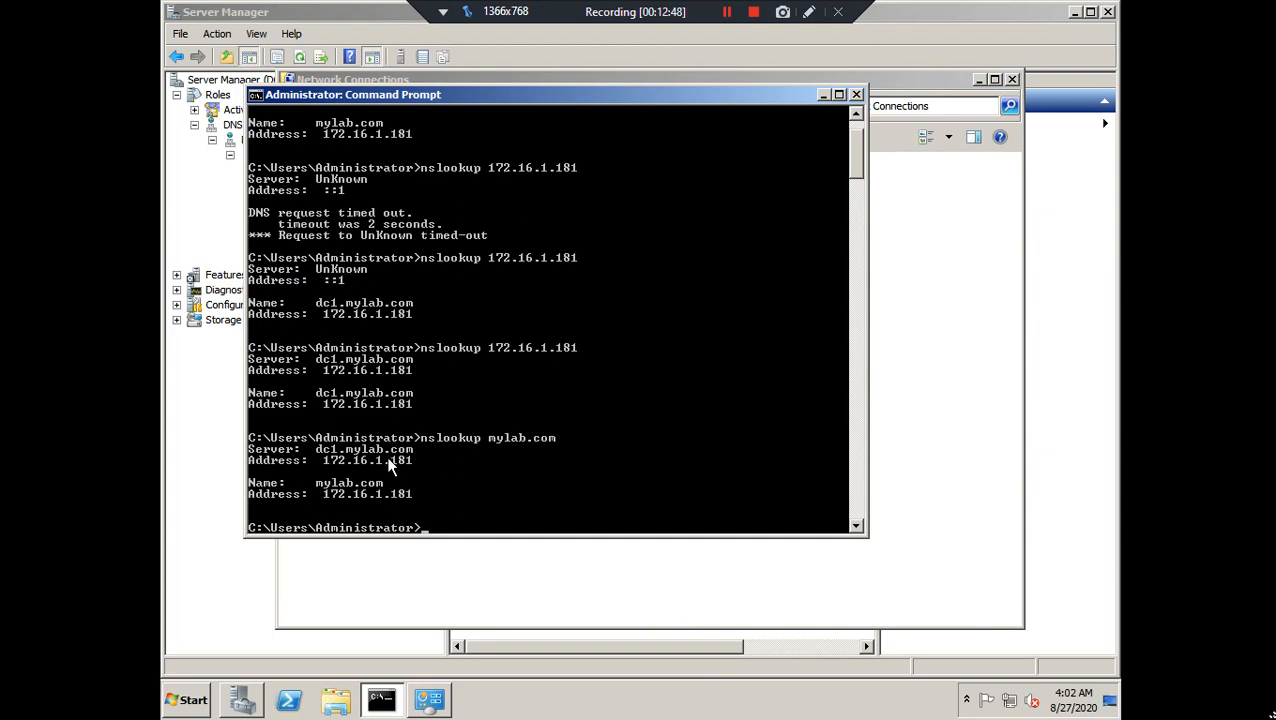